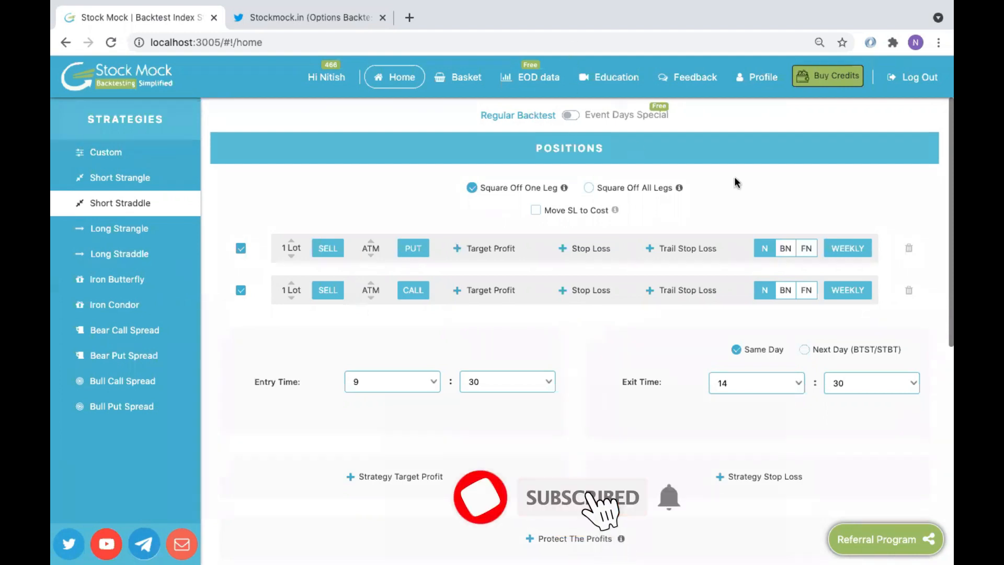
# Step: Add a percentage-based stop loss (SL %) of 20 to the PUT leg of the short straddle
pyautogui.scroll(-2, 736, 178)
pyautogui.scroll(2, 736, 177)
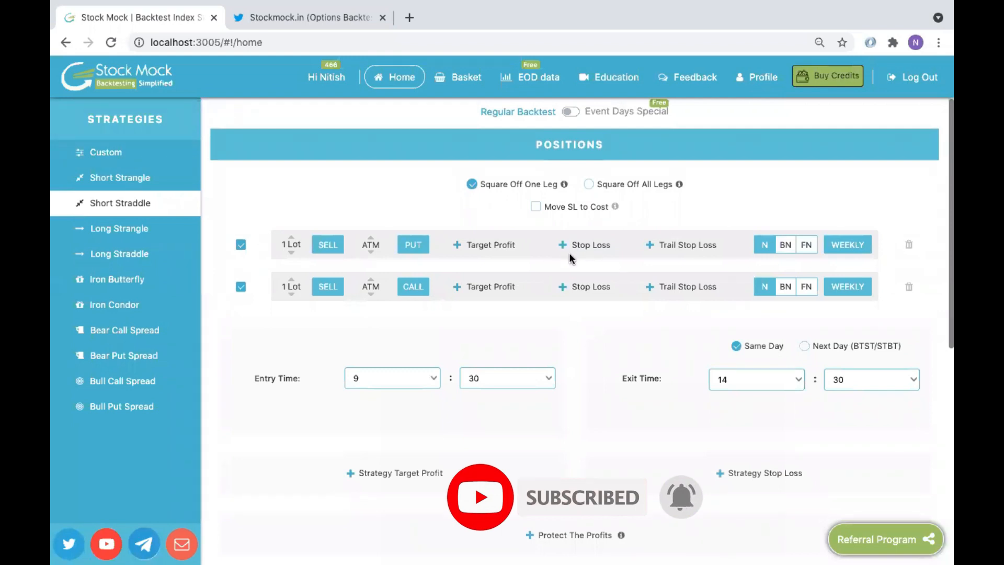
pyautogui.click(591, 250)
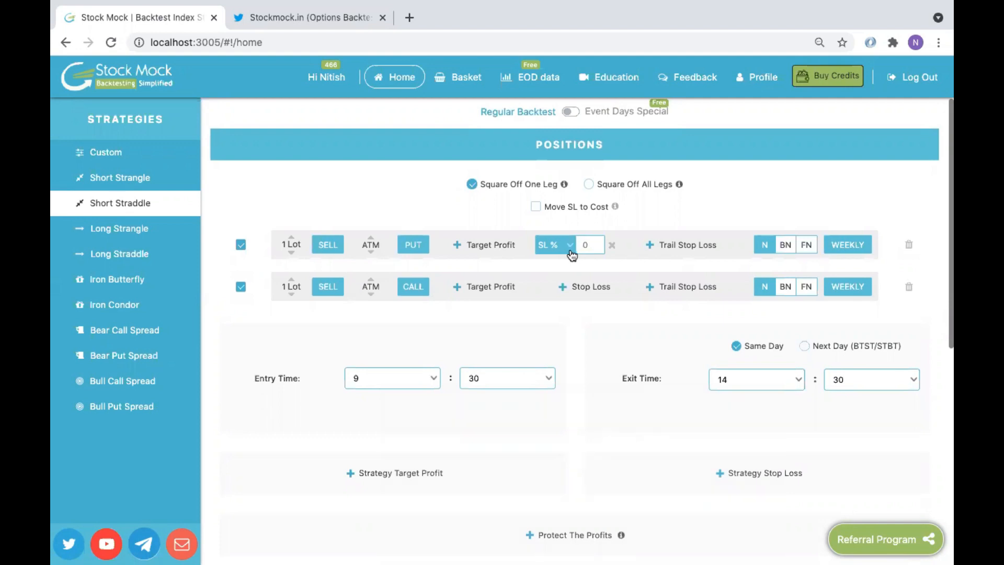
pyautogui.click(572, 255)
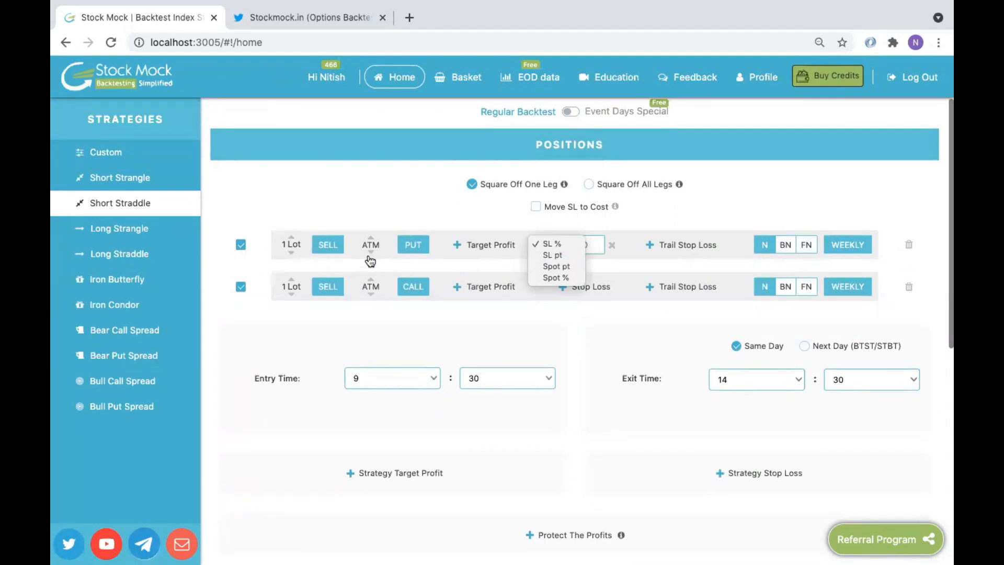
pyautogui.click(549, 244)
pyautogui.click(595, 241)
pyautogui.write('10')
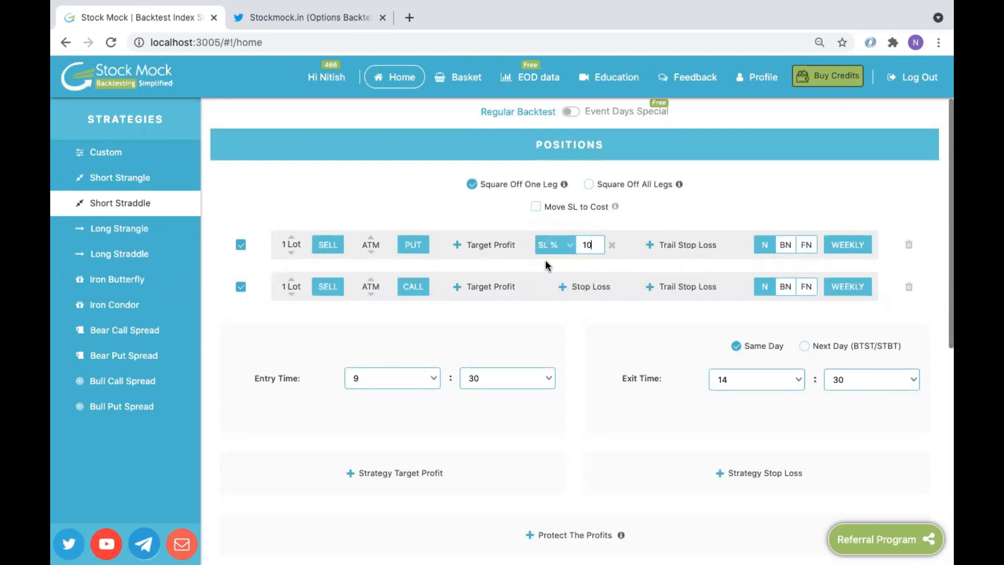
pyautogui.press('BackSpace')
pyautogui.press('BackSpace')
pyautogui.write('20')
# Step: Change the PUT leg's stop-loss type to Spot pt
pyautogui.click(567, 252)
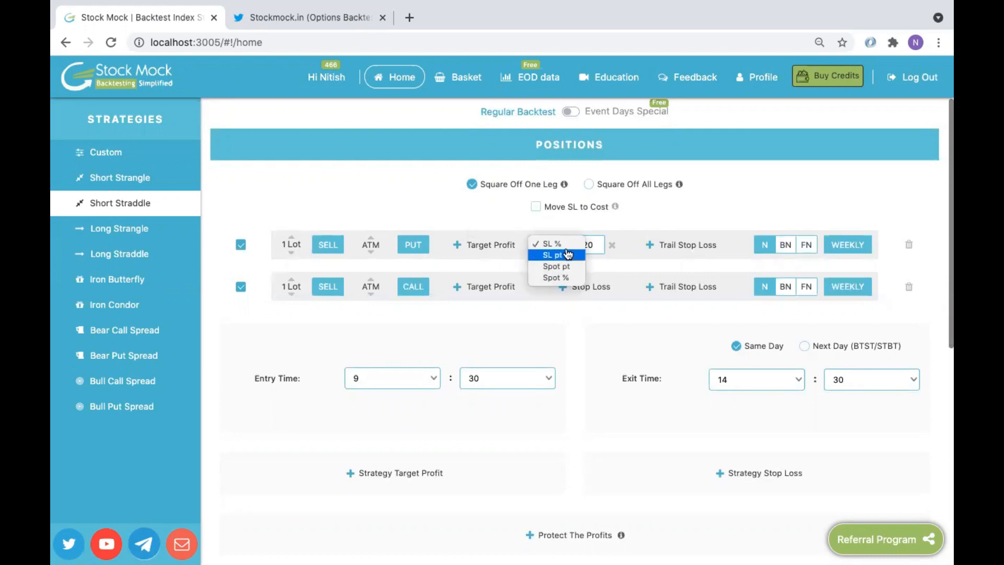
pyautogui.click(589, 229)
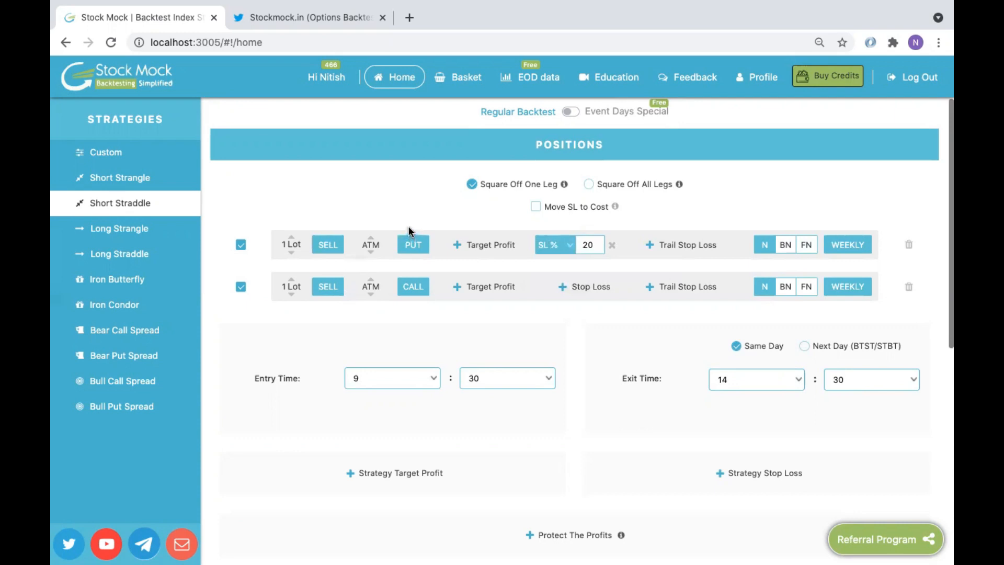
pyautogui.click(555, 257)
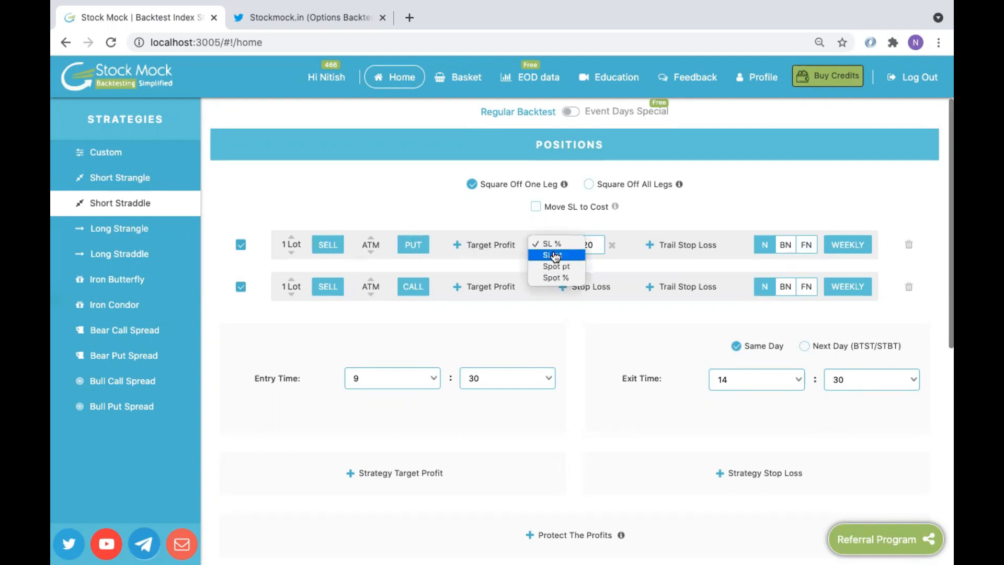
pyautogui.click(570, 327)
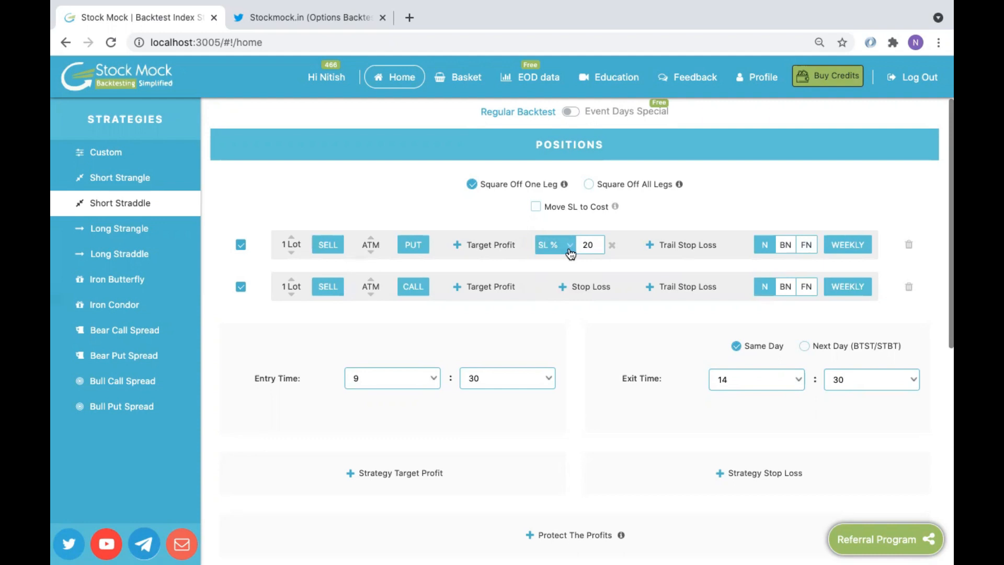
pyautogui.click(569, 251)
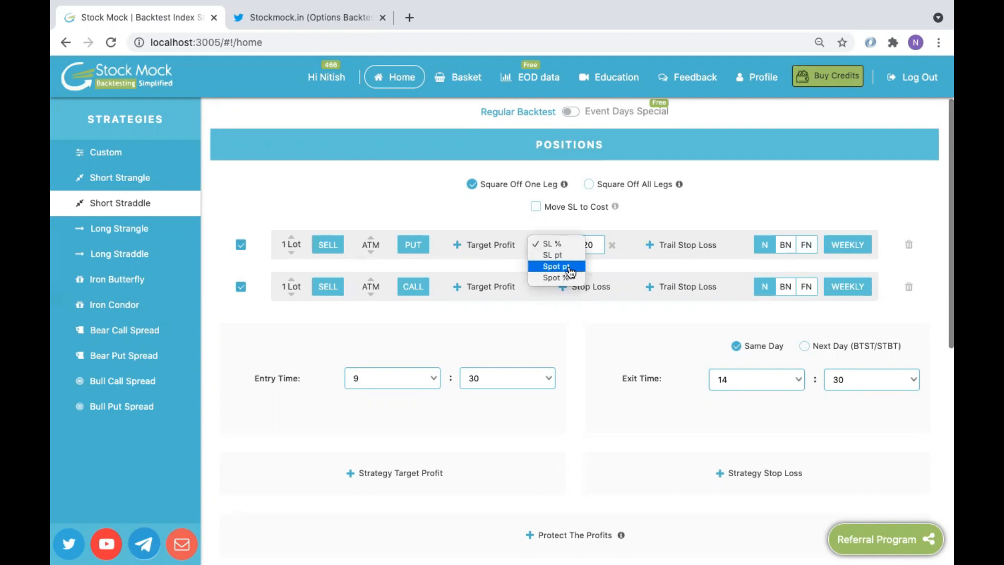
pyautogui.click(570, 267)
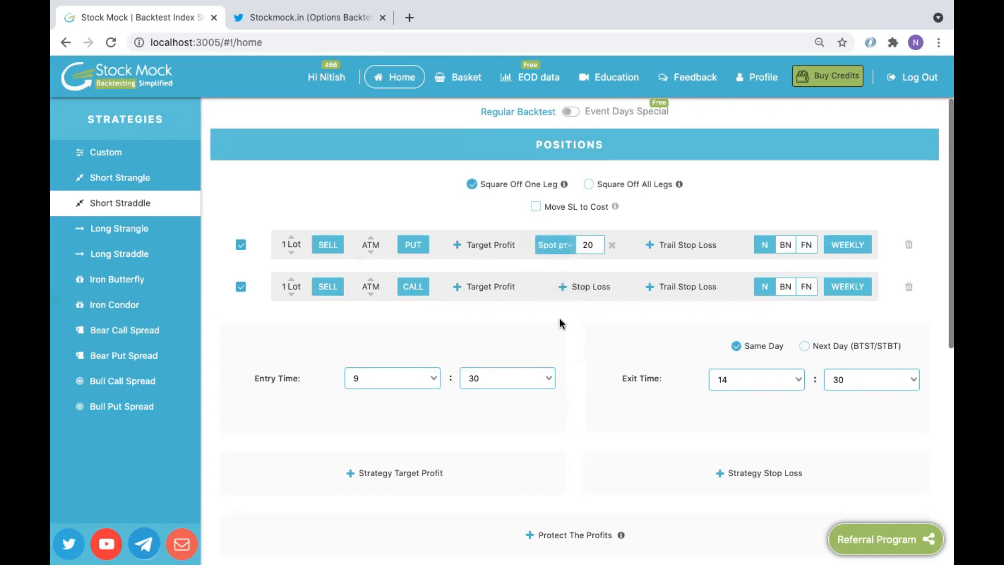
pyautogui.click(569, 249)
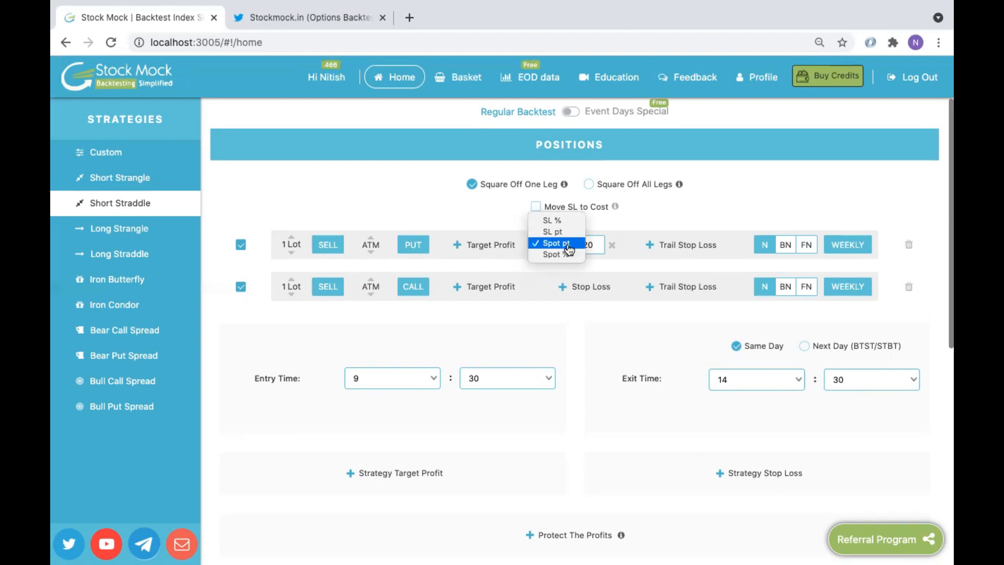
pyautogui.click(581, 315)
pyautogui.click(598, 249)
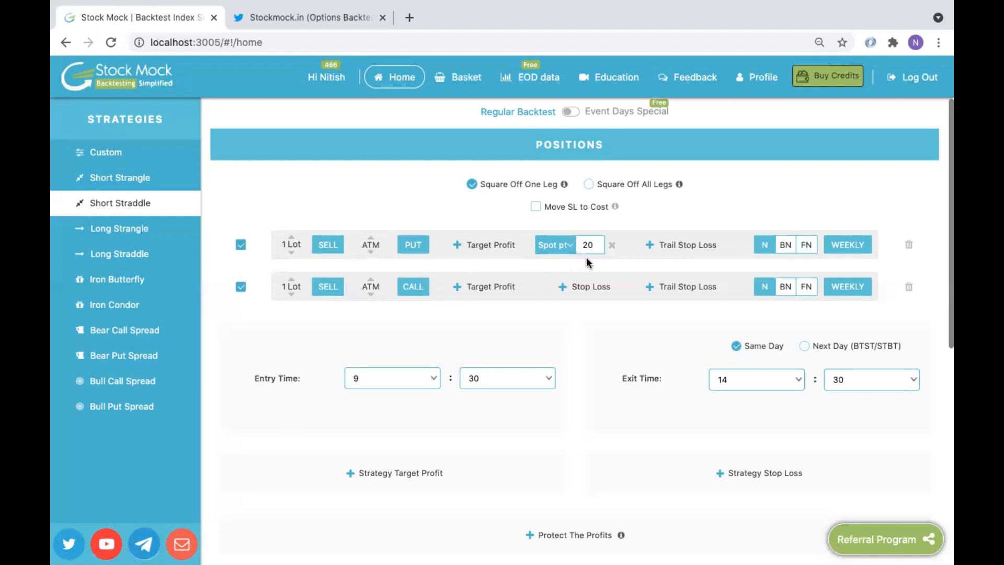
# Step: Add a stop loss to the CALL leg with type Spot pt and a value of 20
pyautogui.click(597, 287)
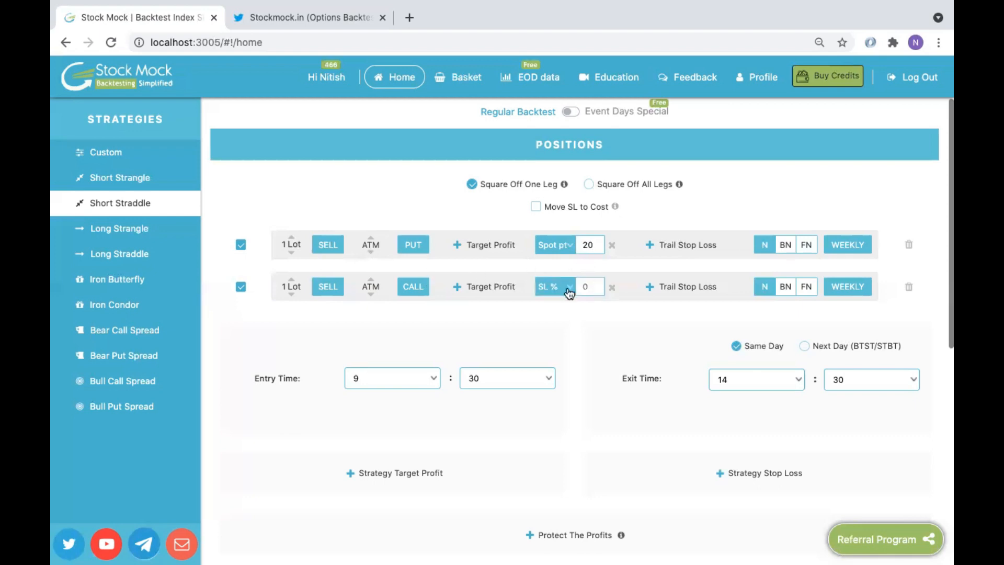
pyautogui.click(569, 291)
pyautogui.click(562, 309)
pyautogui.click(590, 282)
pyautogui.write('20')
# Step: Shift the PUT and CALL strikes one level away from ATM and bring both back to ATM
pyautogui.click(558, 246)
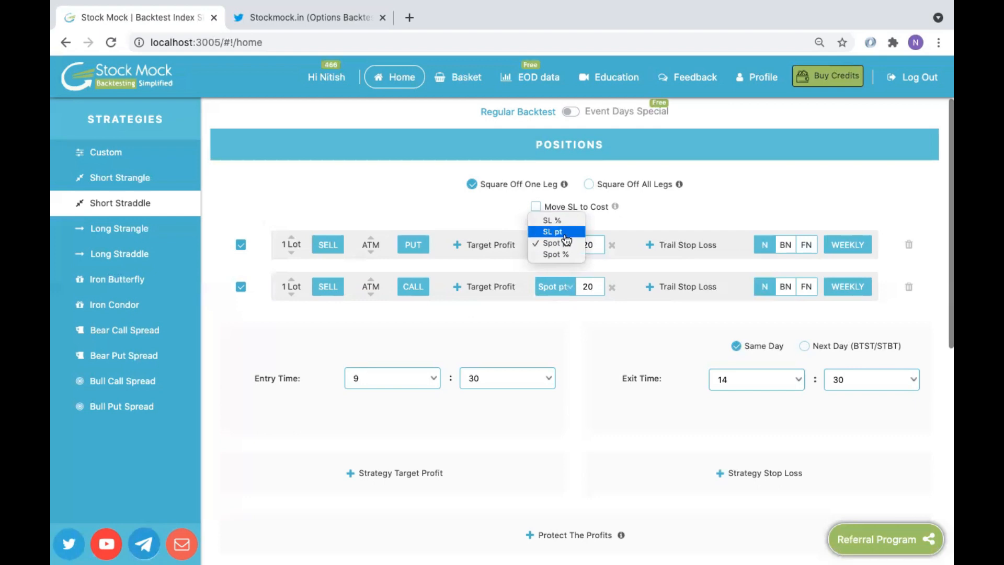
pyautogui.click(348, 268)
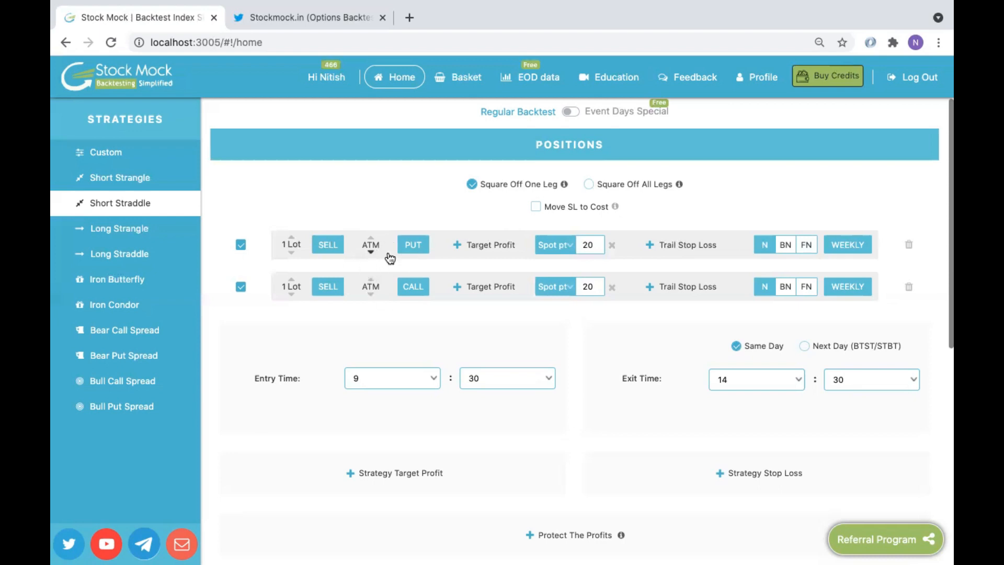
pyautogui.click(371, 238)
pyautogui.click(372, 294)
pyautogui.click(371, 252)
pyautogui.click(371, 279)
# Step: Toggle Move SL to Cost on and off, and choose Square Off All Legs
pyautogui.moveTo(523, 534)
pyautogui.click(547, 209)
pyautogui.click(547, 209)
pyautogui.click(619, 192)
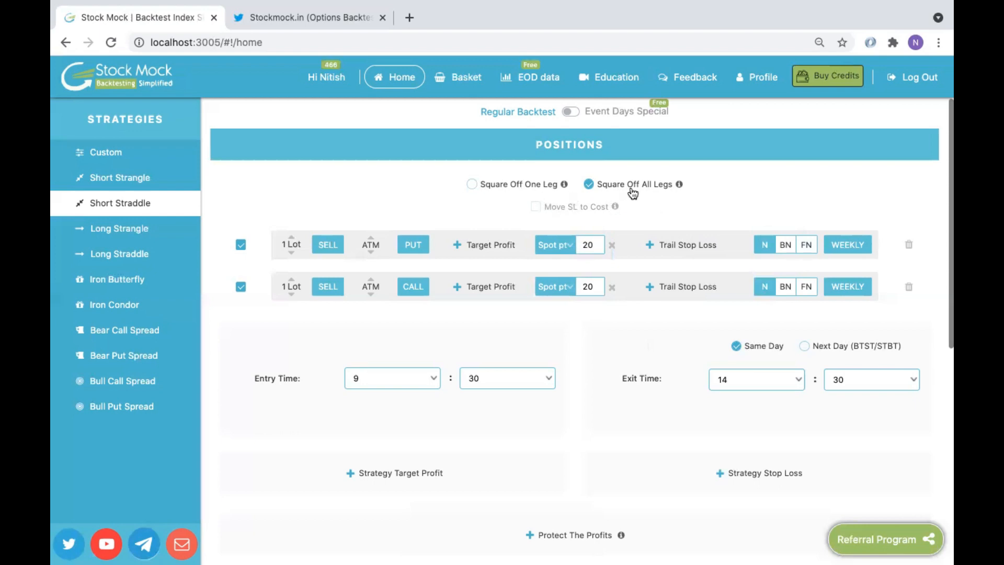
# Step: Set the stop loss of both legs to 80 and switch back to Square Off One Leg
pyautogui.doubleClick(588, 245)
pyautogui.write('8080')
pyautogui.click(505, 185)
# Step: Change the PUT leg's stop loss to type Spot % with a value of 0.5
pyautogui.click(567, 255)
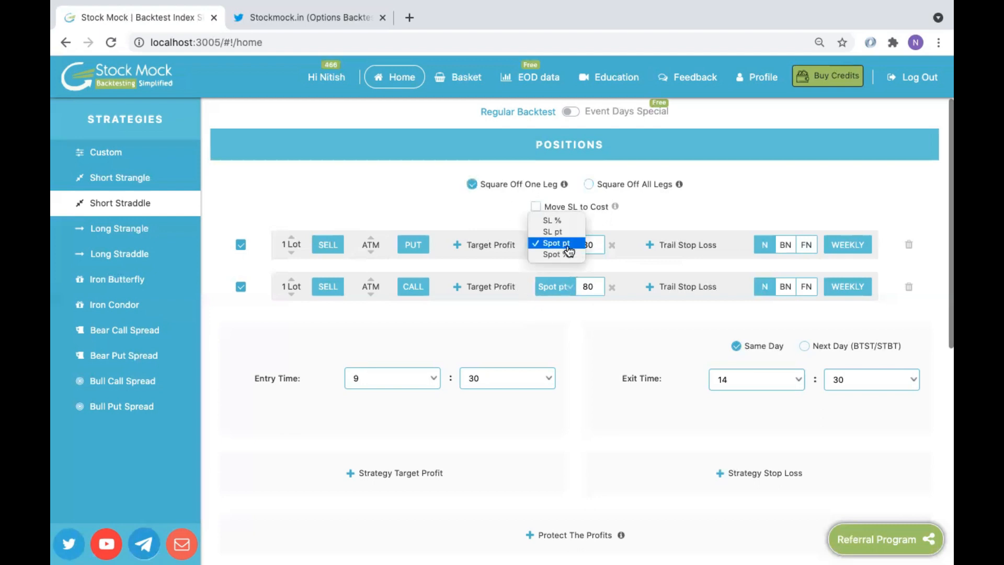
pyautogui.click(568, 255)
pyautogui.click(589, 245)
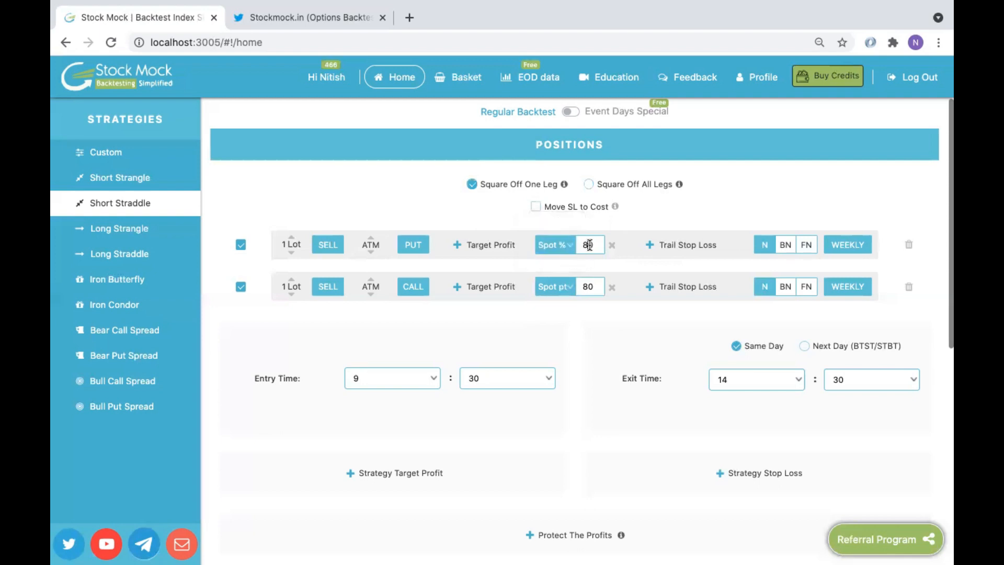
pyautogui.press('BackSpace')
pyautogui.write('0.')
# Step: Change the CALL leg's stop loss to type Spot % with a value of 0.5
pyautogui.click(568, 286)
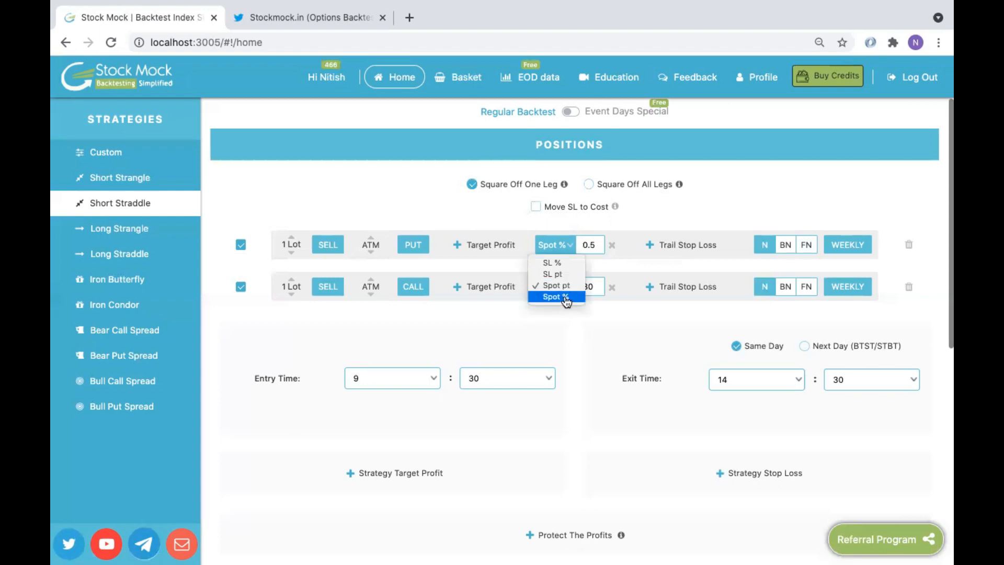
pyautogui.click(563, 296)
pyautogui.click(592, 286)
pyautogui.press('BackSpace')
pyautogui.write('0.5')
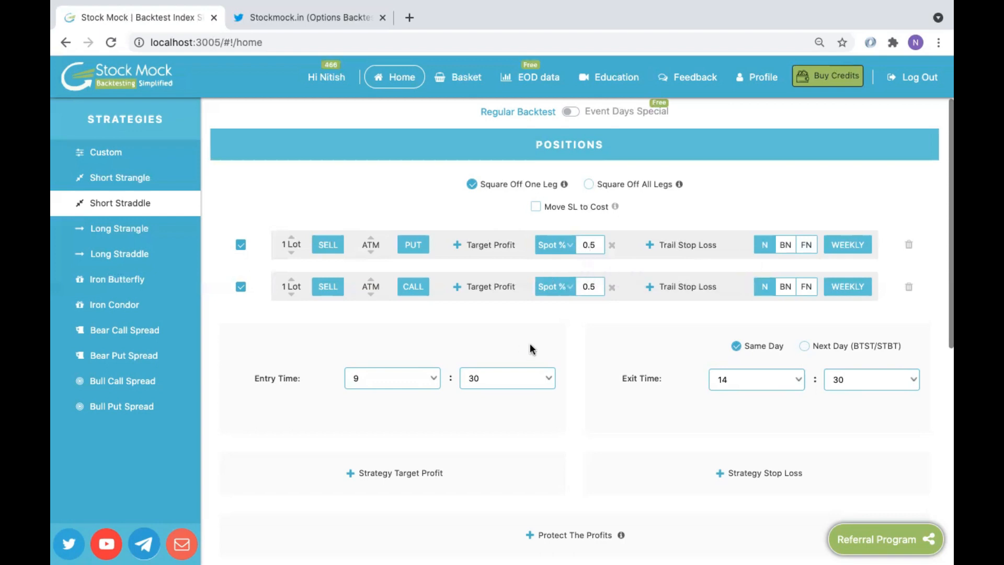
# Step: Set the stop-loss type of both the PUT and CALL legs back to Spot pt
pyautogui.click(568, 250)
pyautogui.click(556, 232)
pyautogui.doubleClick(579, 243)
pyautogui.click(568, 287)
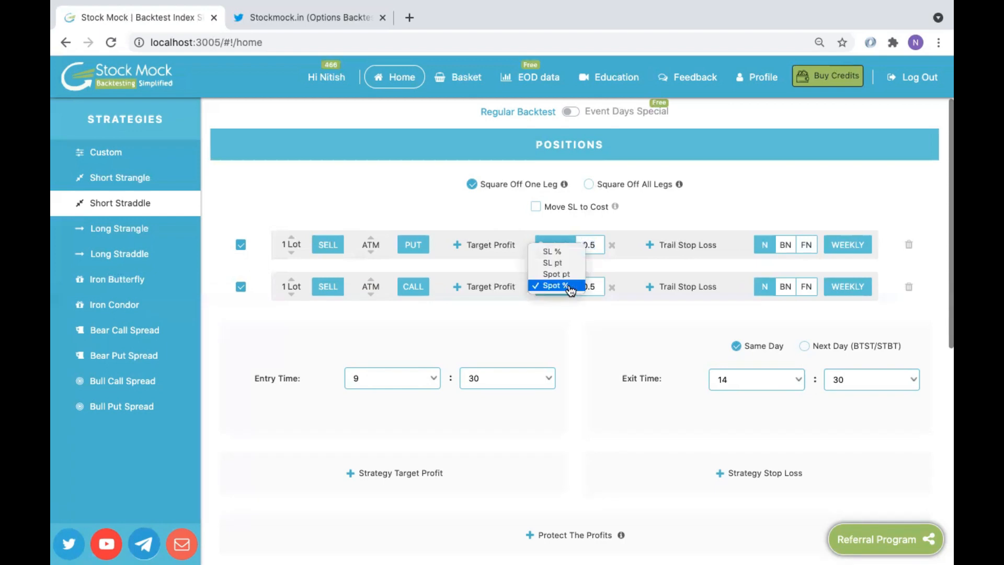
pyautogui.click(553, 276)
pyautogui.doubleClick(587, 287)
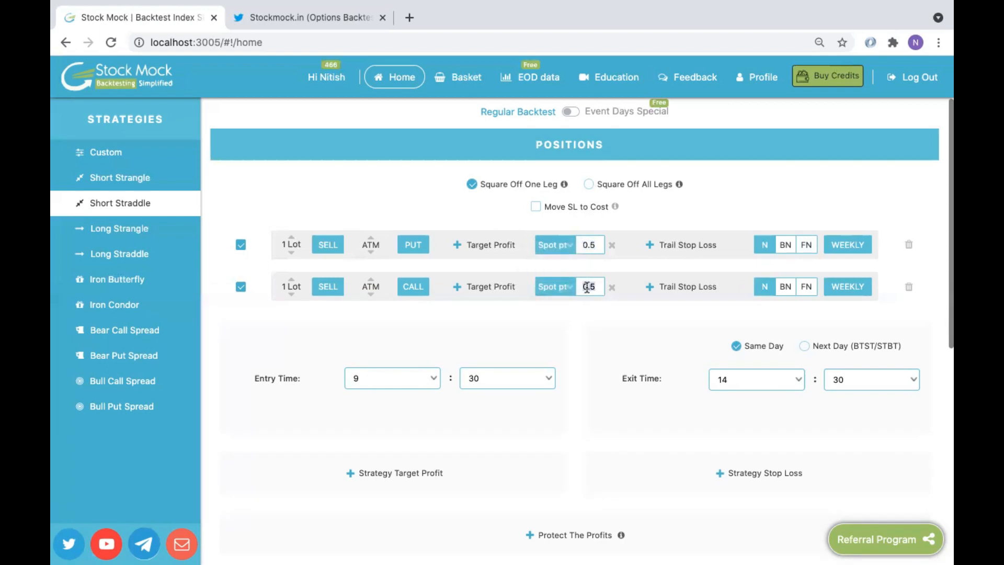
pyautogui.doubleClick(590, 246)
# Step: Set the entry hour to 10 and the exit time to 15:10
pyautogui.click(409, 383)
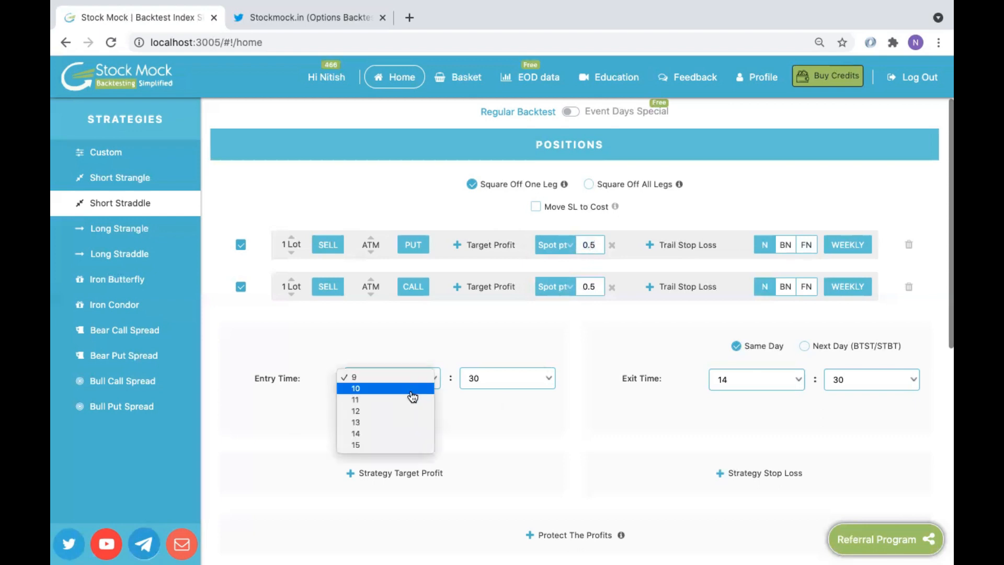
pyautogui.click(411, 393)
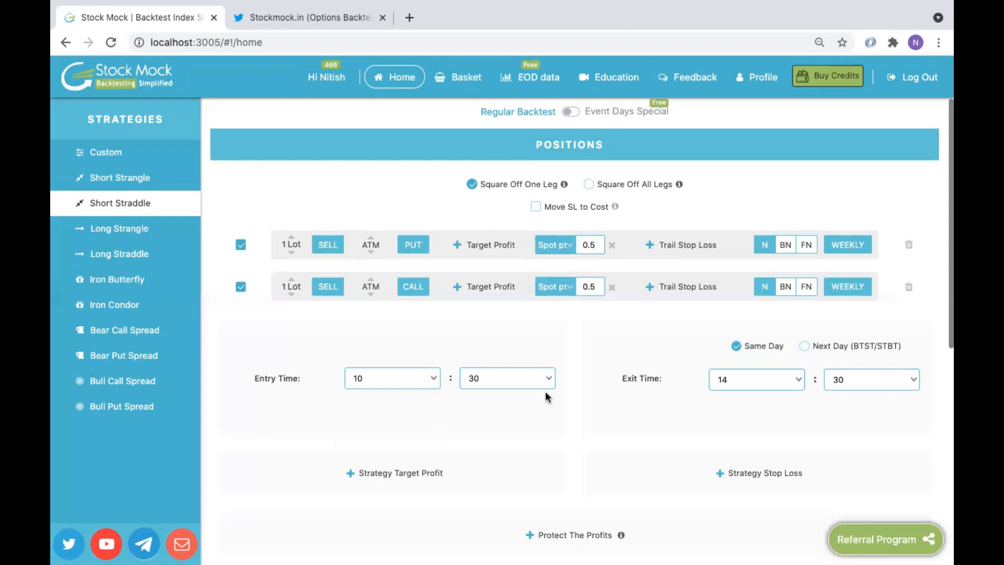
pyautogui.click(757, 390)
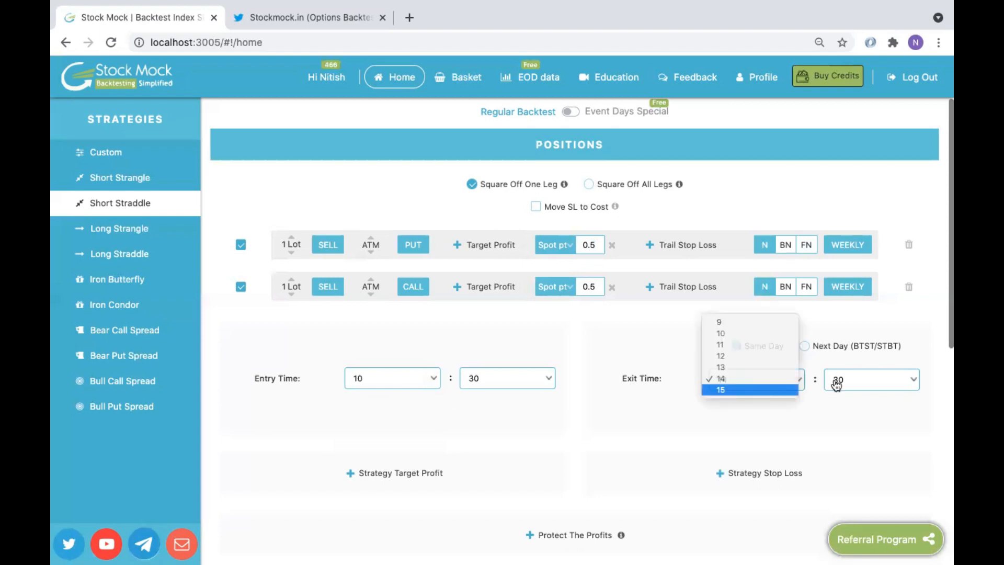
pyautogui.click(836, 384)
pyautogui.click(837, 164)
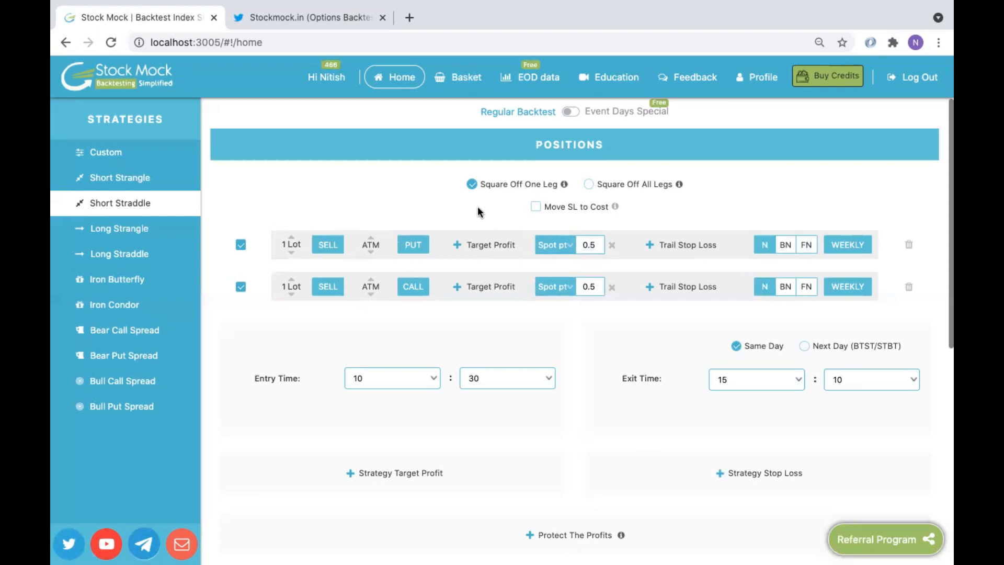
# Step: Set the stop-loss value of both the PUT and CALL legs to 60 spot points
pyautogui.doubleClick(590, 243)
pyautogui.write('60')
pyautogui.doubleClick(589, 287)
pyautogui.write('60')
pyautogui.click(594, 287)
# Step: Start the intraday backtest of the short straddle for the preset date range
pyautogui.scroll(-3, 595, 291)
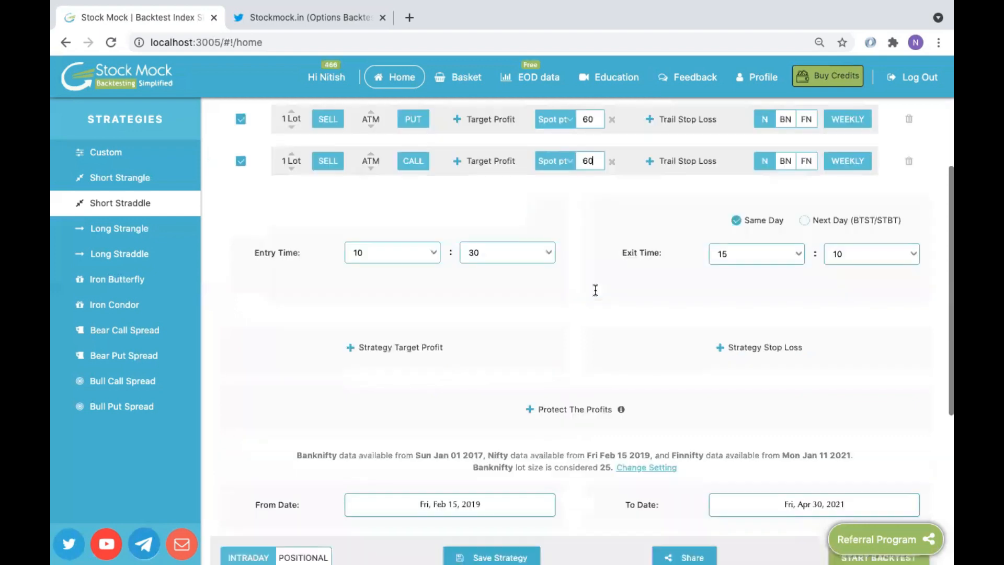
pyautogui.scroll(-3, 595, 290)
pyautogui.click(842, 432)
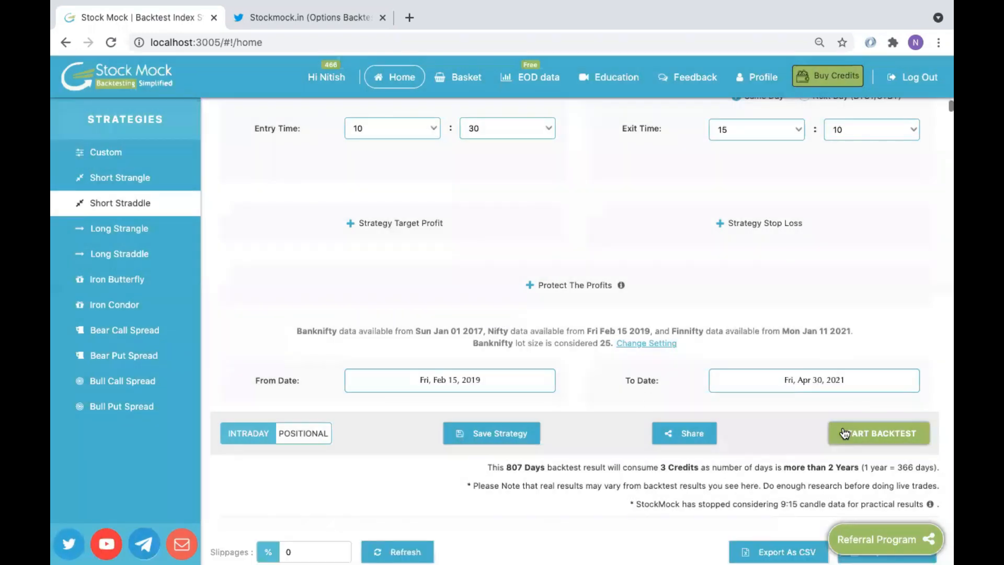
# Step: Examine the backtest's profit summary, maximum drawdown and monthly breakup, and return to the position settings
pyautogui.scroll(-4, 531, 380)
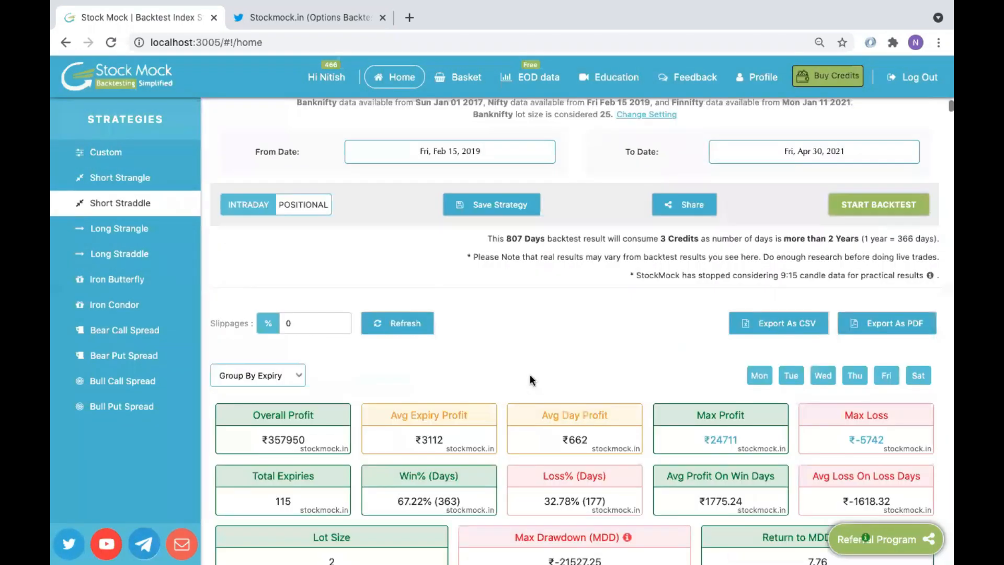
pyautogui.scroll(-2, 529, 374)
pyautogui.scroll(-1, 530, 376)
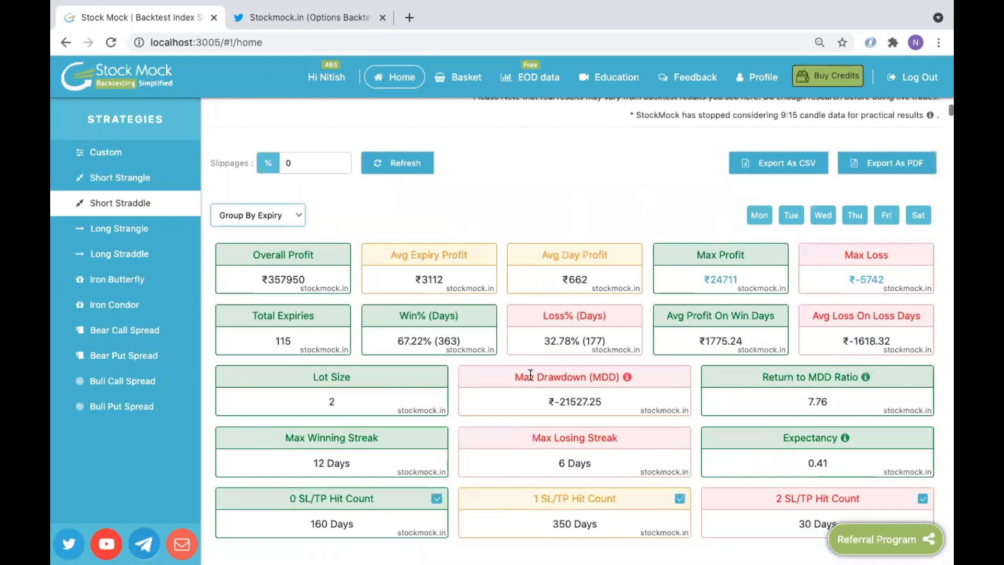
pyautogui.scroll(-1, 530, 375)
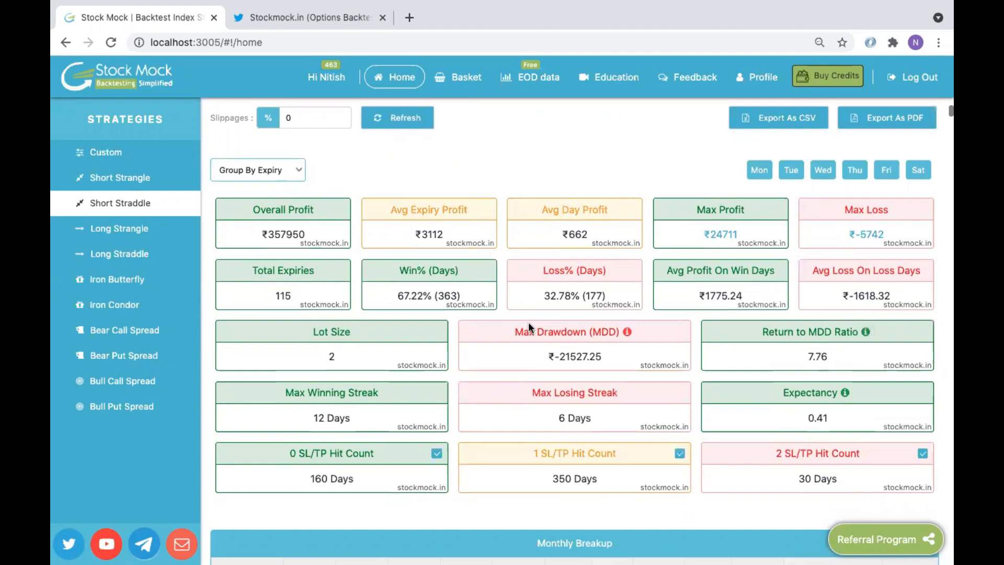
pyautogui.scroll(-1, 529, 321)
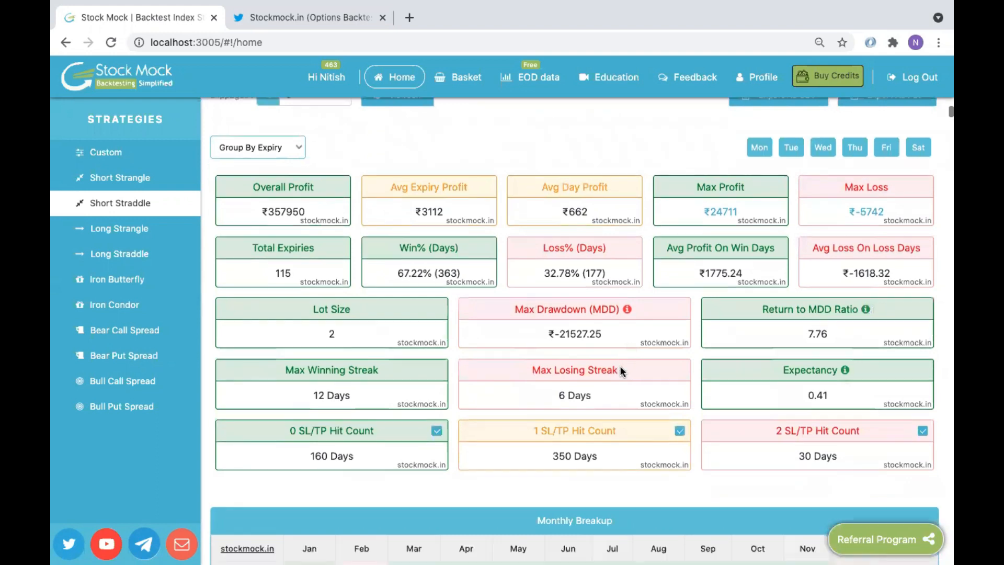
pyautogui.moveTo(560, 333); pyautogui.dragTo(600, 335)
pyautogui.click(600, 334)
pyautogui.scroll(-3, 558, 361)
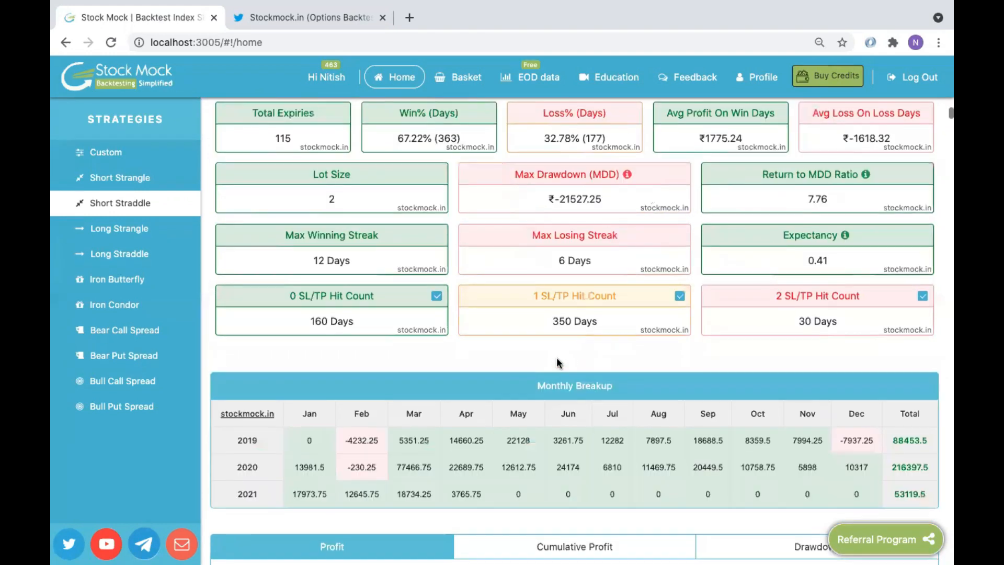
pyautogui.scroll(-2, 557, 360)
pyautogui.scroll(5, 557, 361)
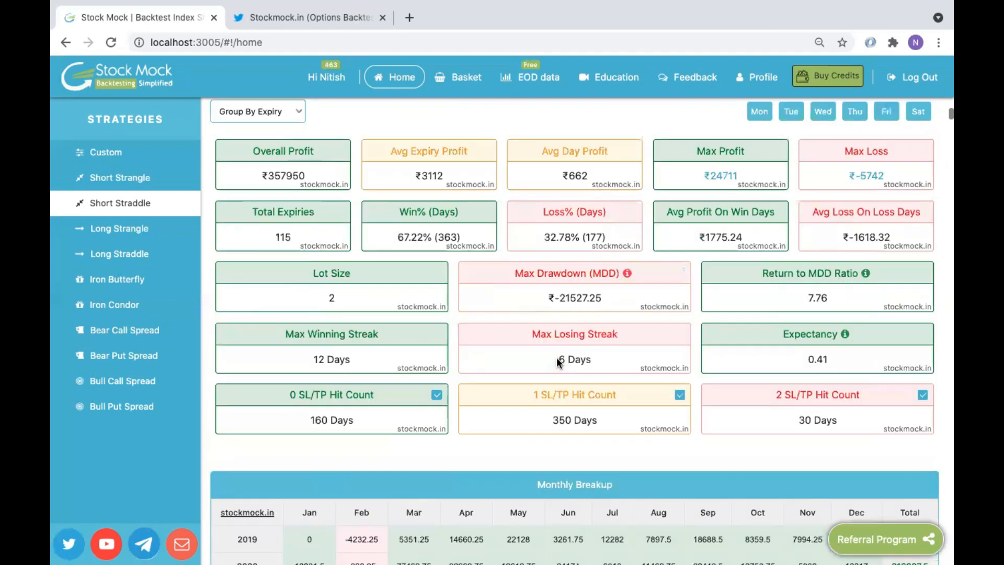
pyautogui.scroll(7, 557, 361)
pyautogui.scroll(7, 558, 362)
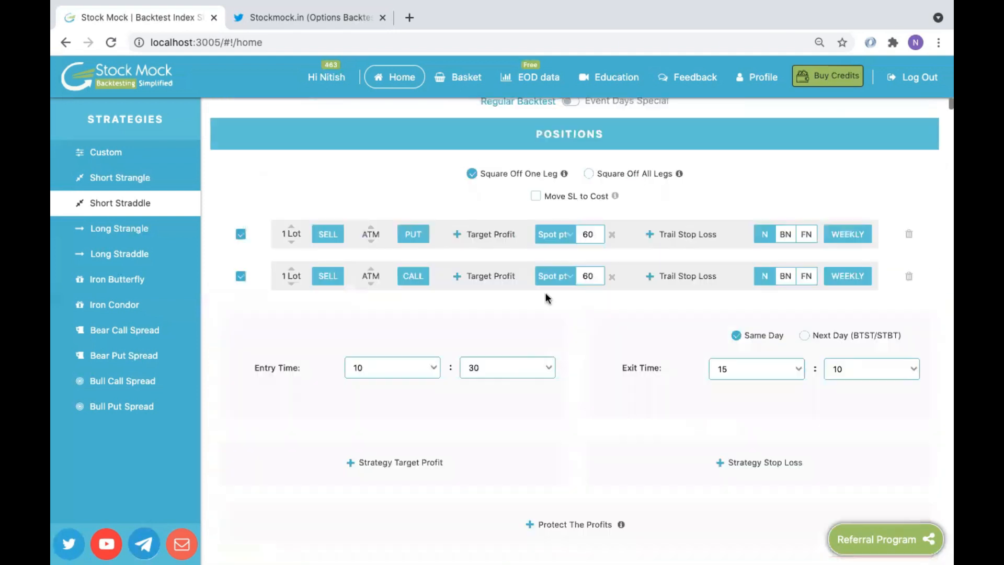
# Step: Examine the 15 Feb 2019 trade's entry and exit spot prices alongside its PUT and CALL leg results
pyautogui.scroll(-3, 589, 349)
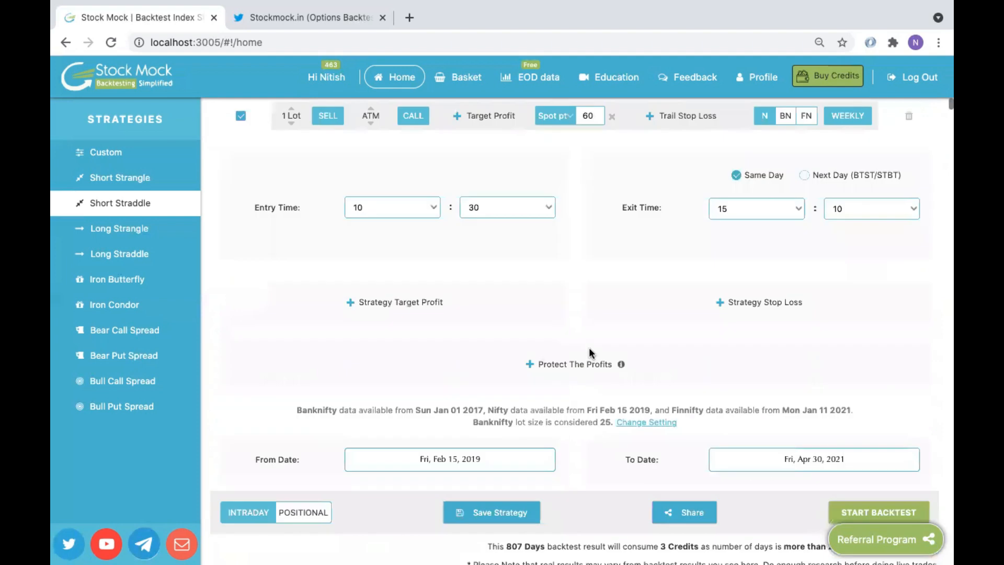
pyautogui.scroll(-10, 590, 353)
pyautogui.scroll(-10, 590, 353)
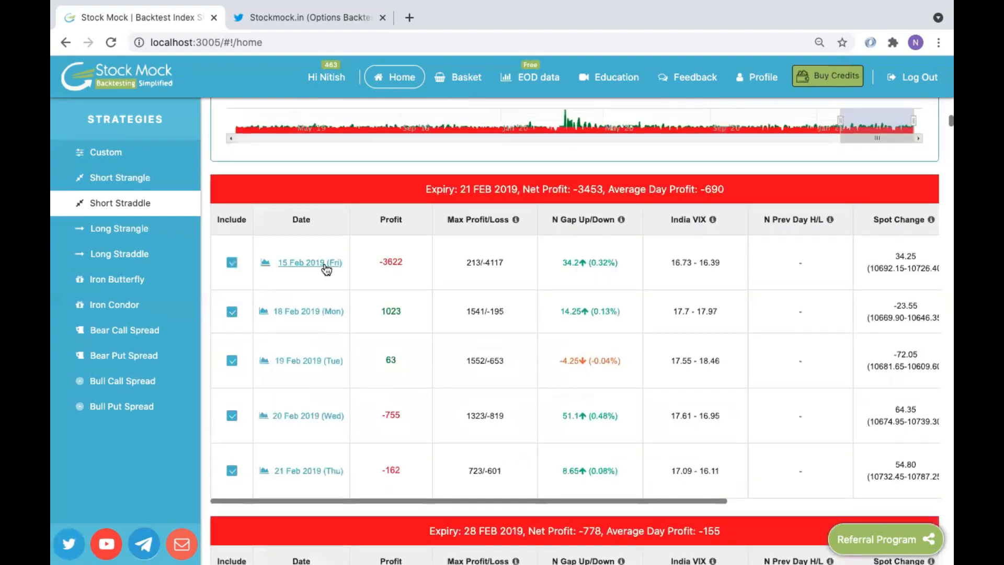
pyautogui.hscroll(6, 541, 331)
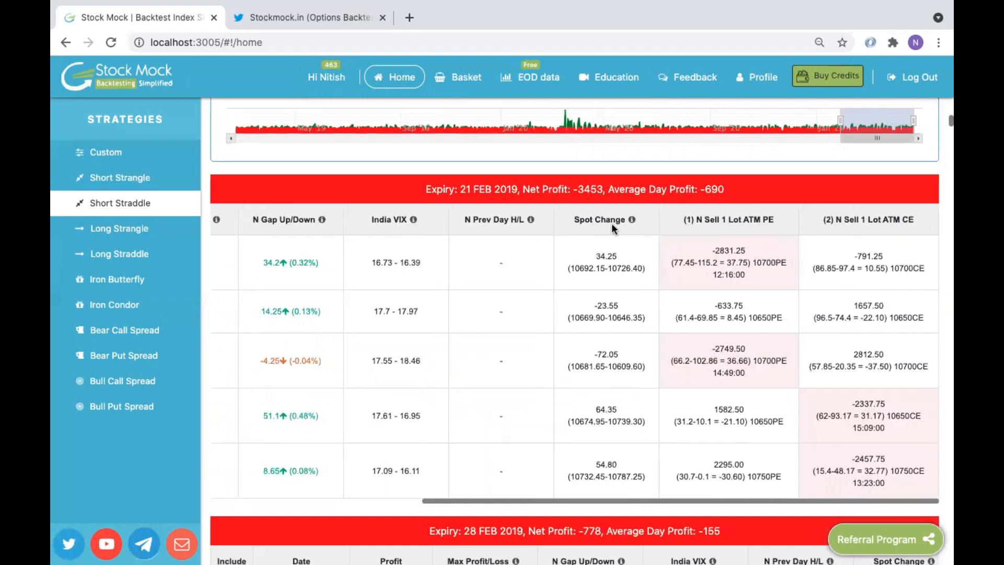
pyautogui.moveTo(569, 267); pyautogui.dragTo(602, 271)
pyautogui.moveTo(607, 268); pyautogui.dragTo(643, 269)
pyautogui.moveTo(571, 268); pyautogui.dragTo(605, 269)
pyautogui.hscroll(-10, 328, 451)
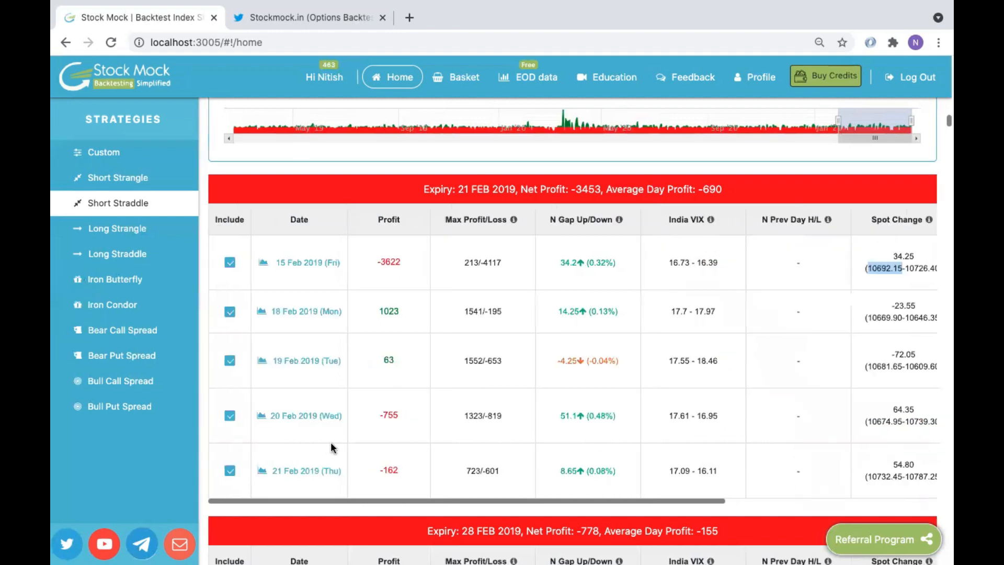
# Step: Check the 20 Feb 2019 trade's entry spot price against the stop-loss exit of its CALL leg
pyautogui.scroll(-1, 332, 388)
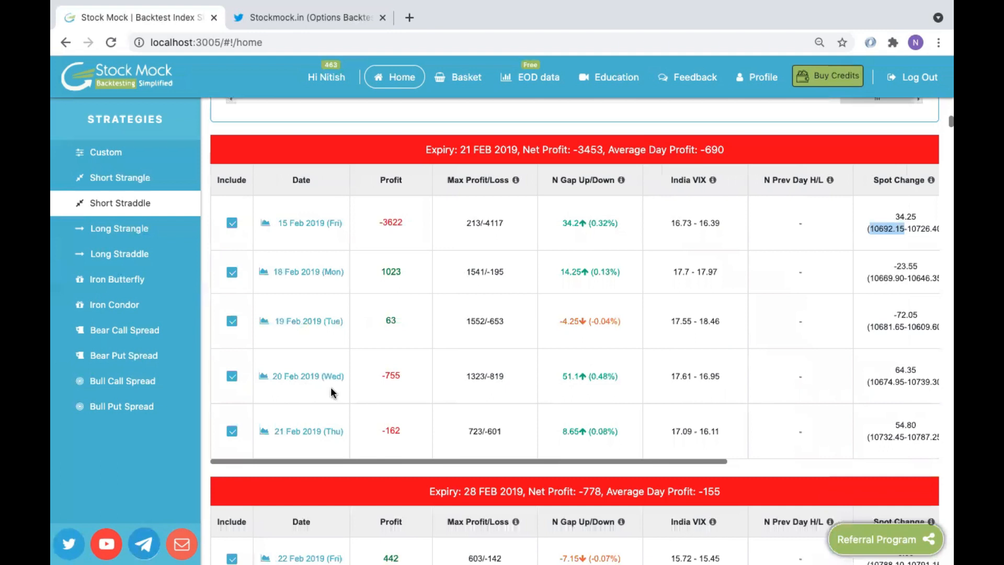
pyautogui.hscroll(10, 383, 382)
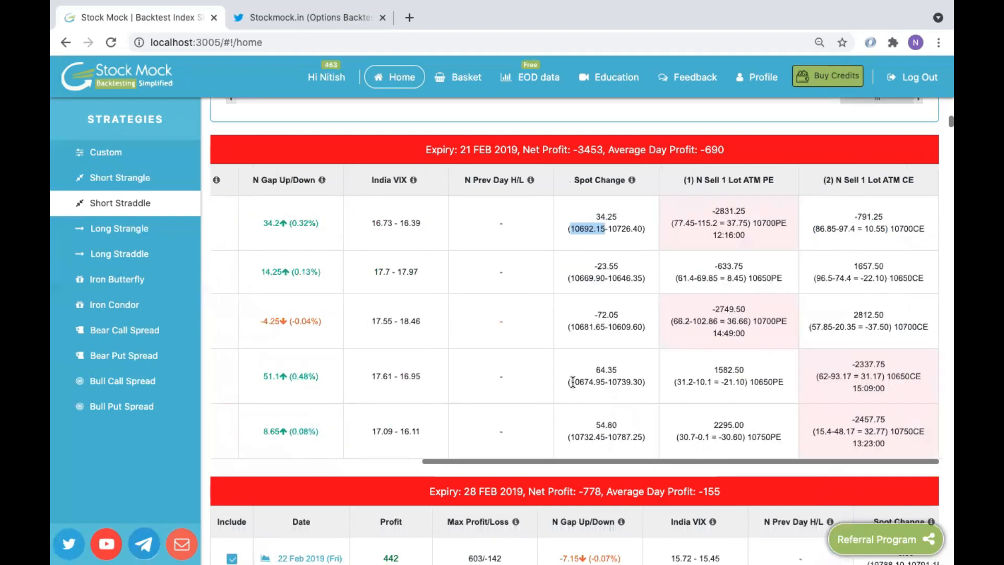
pyautogui.doubleClick(573, 382)
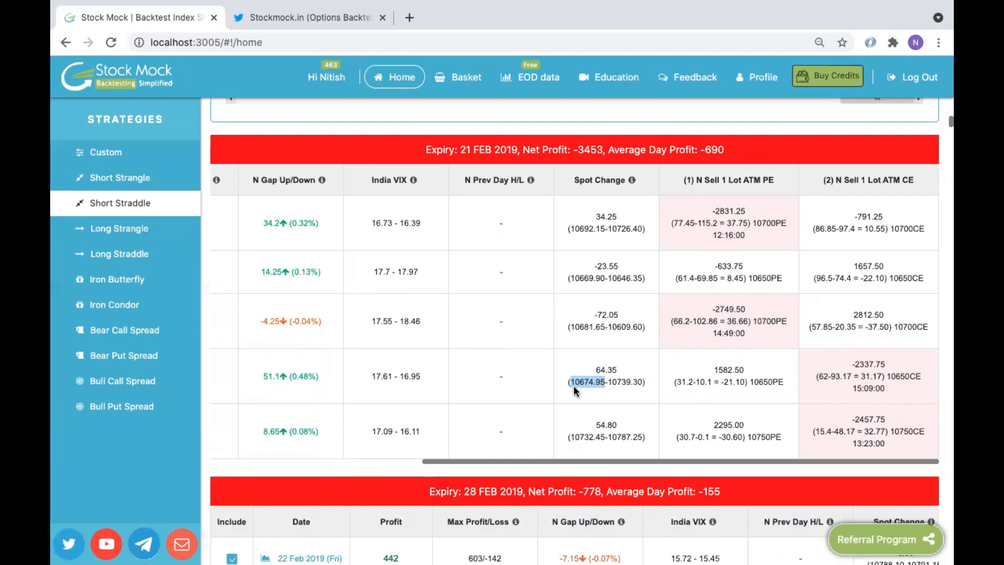
pyautogui.click(592, 384)
pyautogui.hscroll(-2, 593, 383)
pyautogui.hscroll(-3, 592, 383)
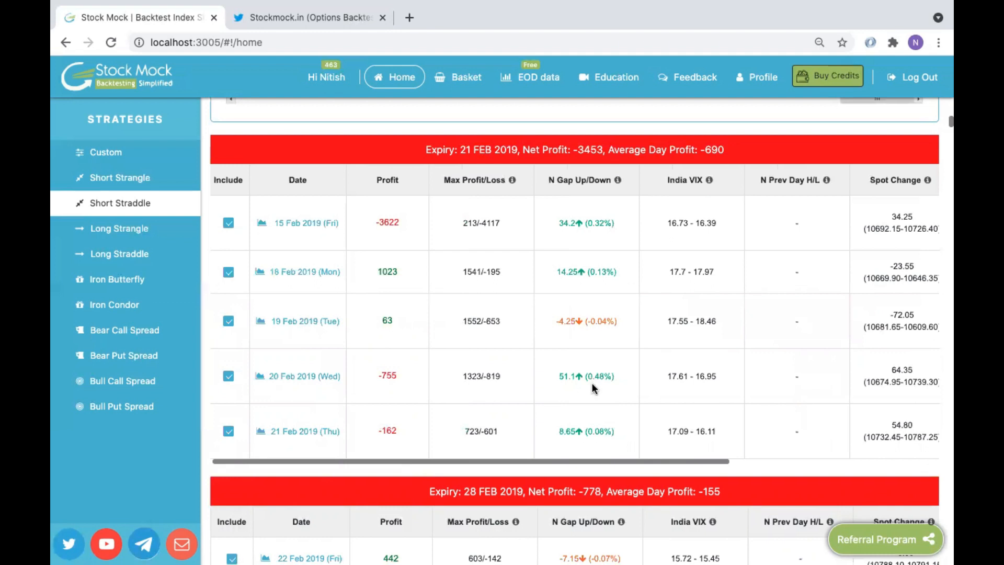
# Step: Review the backtest's monthly breakup, win percentage and maximum drawdown in the results summary
pyautogui.scroll(4, 592, 387)
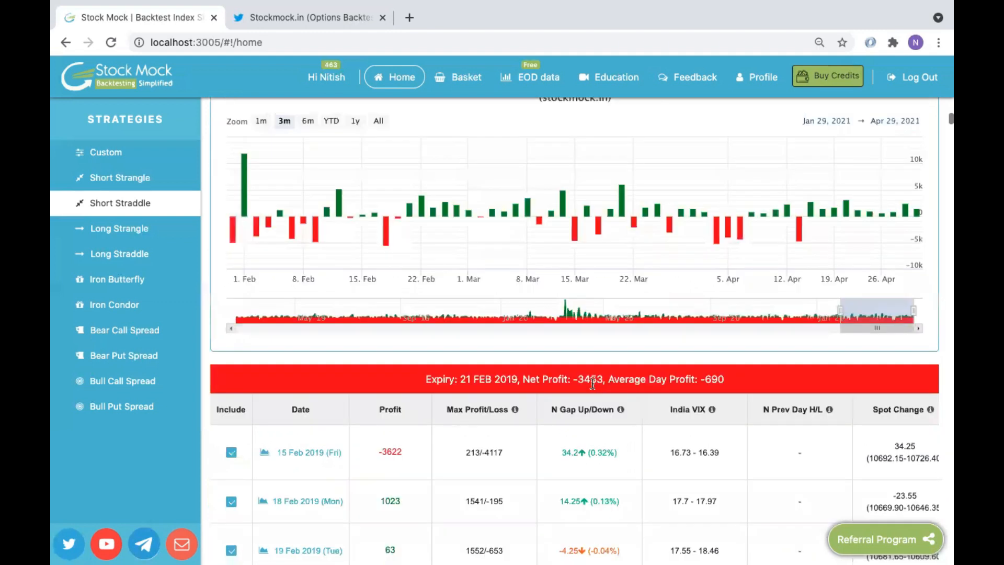
pyautogui.scroll(3, 593, 383)
pyautogui.scroll(3, 593, 387)
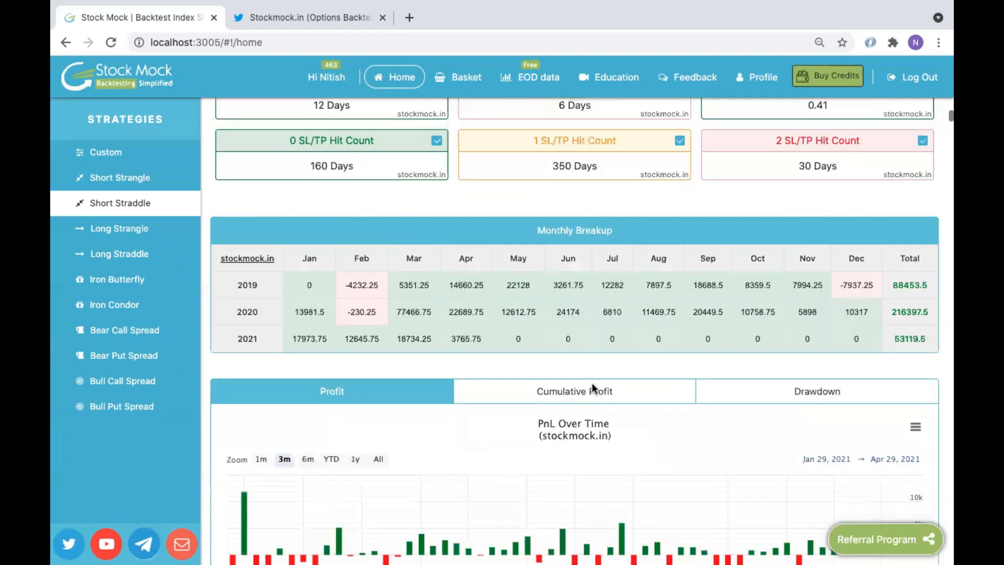
pyautogui.scroll(3, 594, 387)
pyautogui.scroll(3, 593, 387)
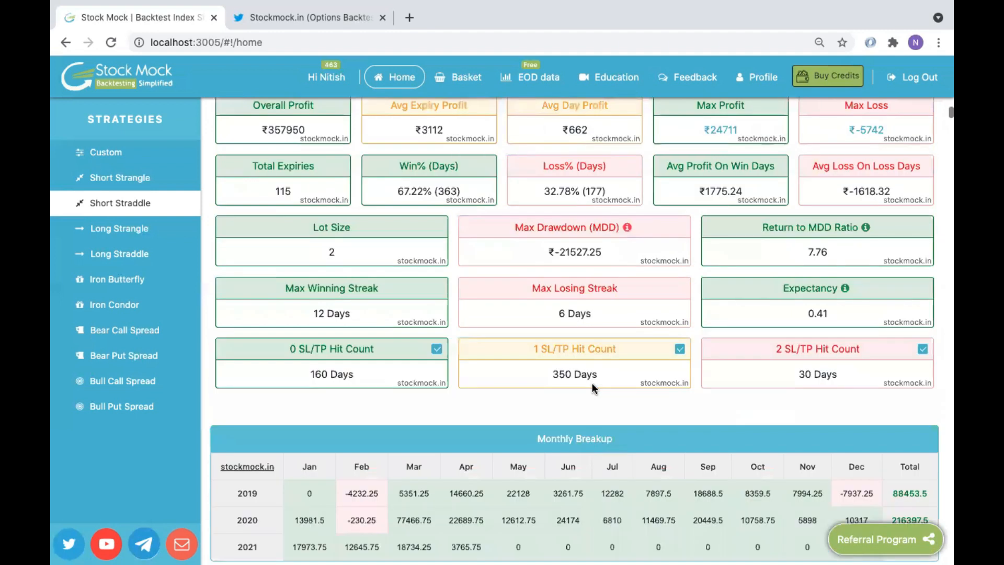
pyautogui.scroll(1, 592, 383)
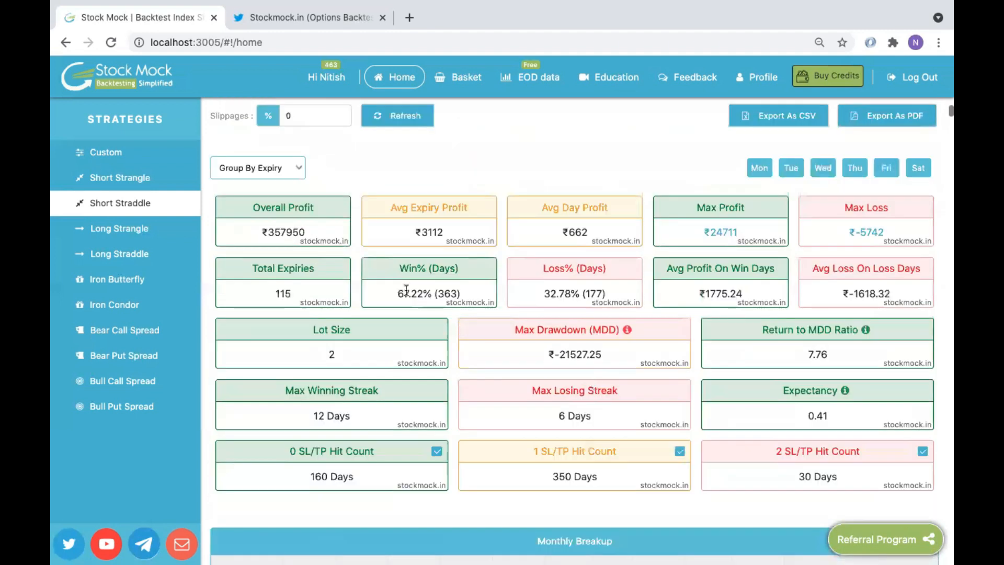
pyautogui.moveTo(408, 293); pyautogui.dragTo(444, 294)
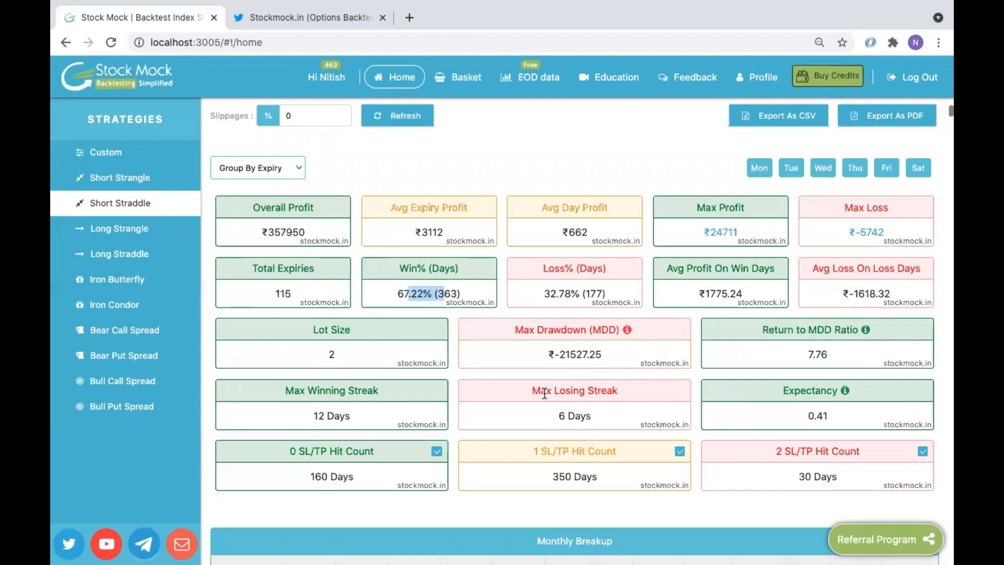
pyautogui.click(545, 363)
pyautogui.moveTo(569, 354); pyautogui.dragTo(585, 356)
pyautogui.click(584, 355)
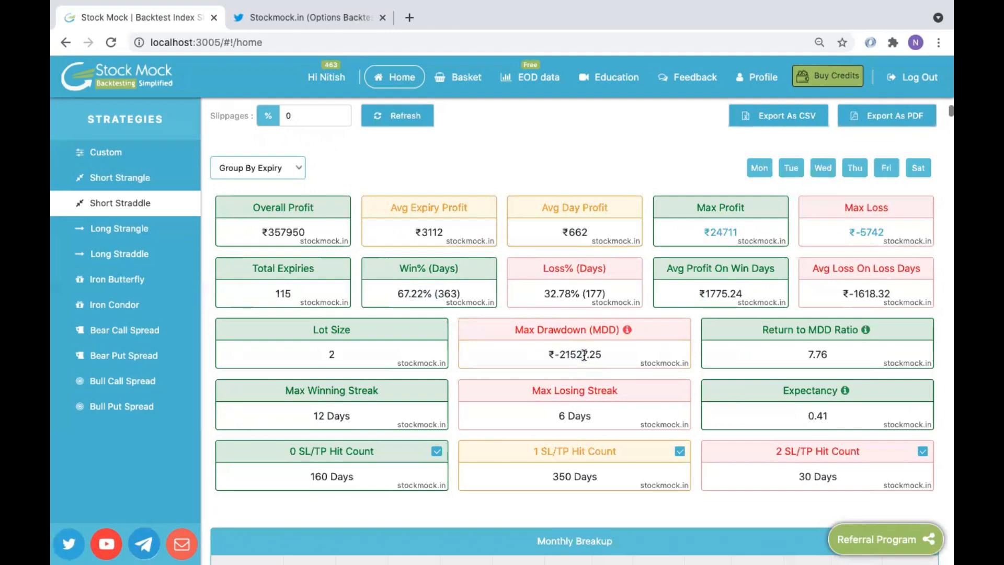
# Step: Exclude Saturday from the backtest results and compare the summary with Monday and Friday left out
pyautogui.click(918, 177)
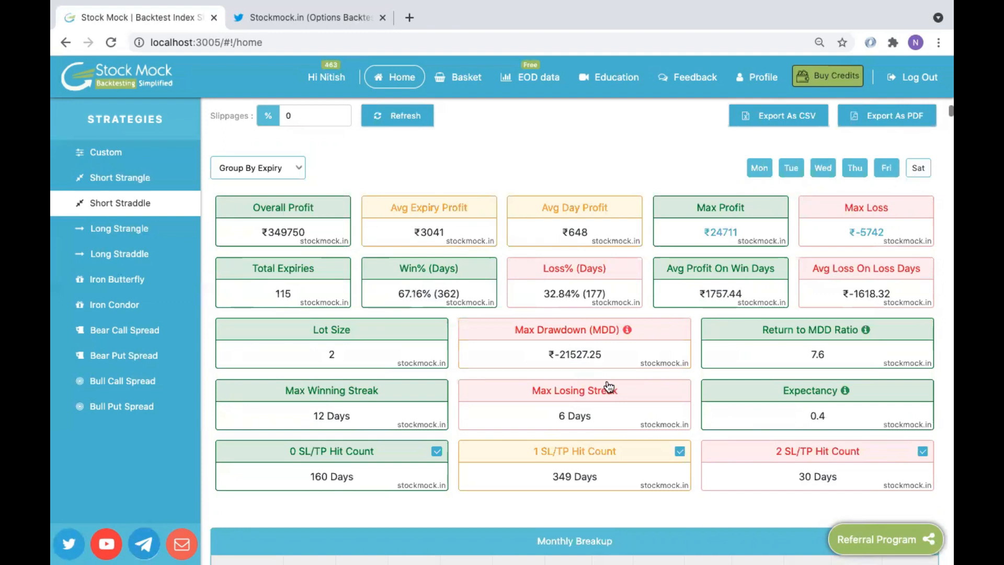
pyautogui.click(762, 173)
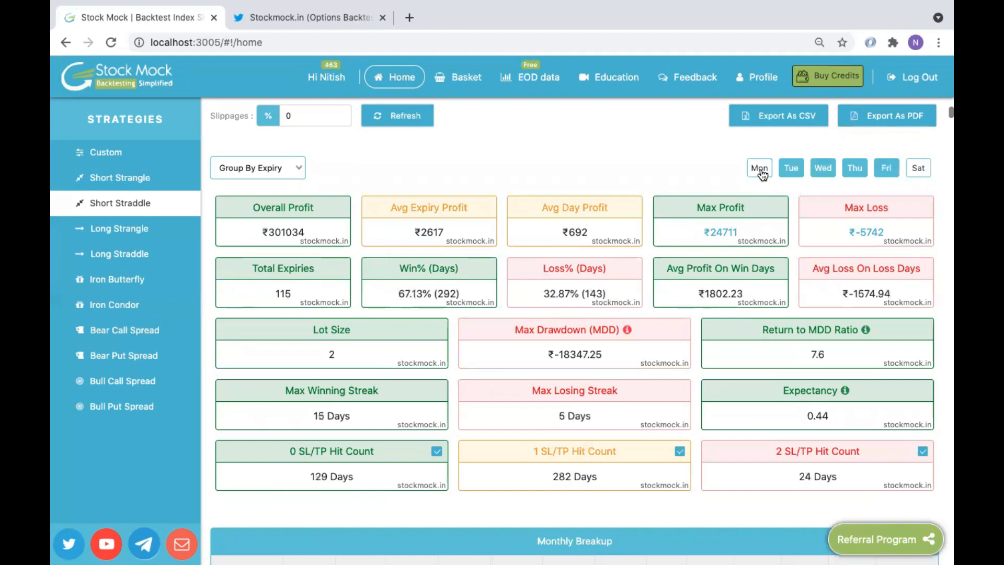
pyautogui.click(887, 169)
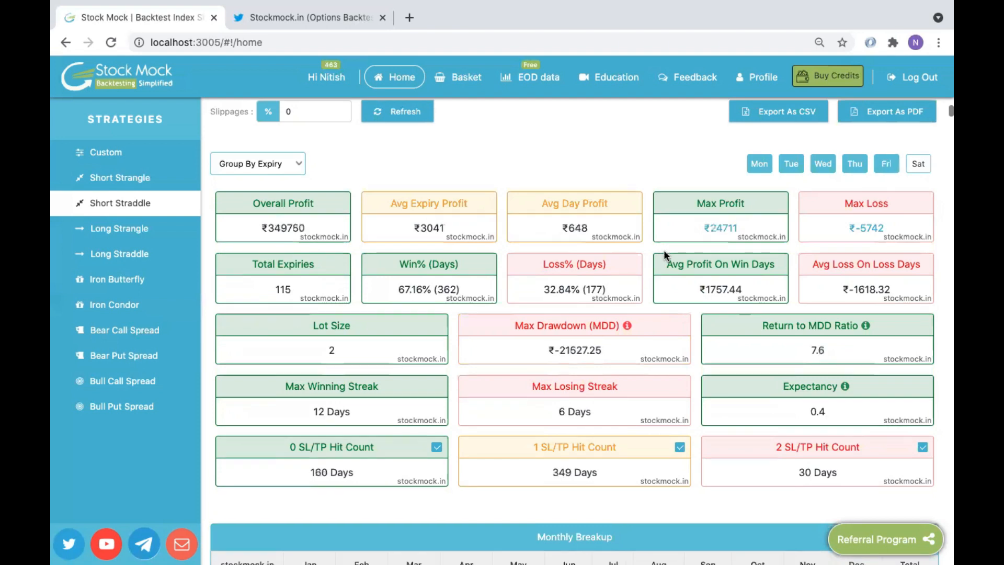
# Step: Review the summary figures without Saturday and continue past the PnL chart to the daily results
pyautogui.scroll(-3, 664, 255)
pyautogui.scroll(3, 664, 250)
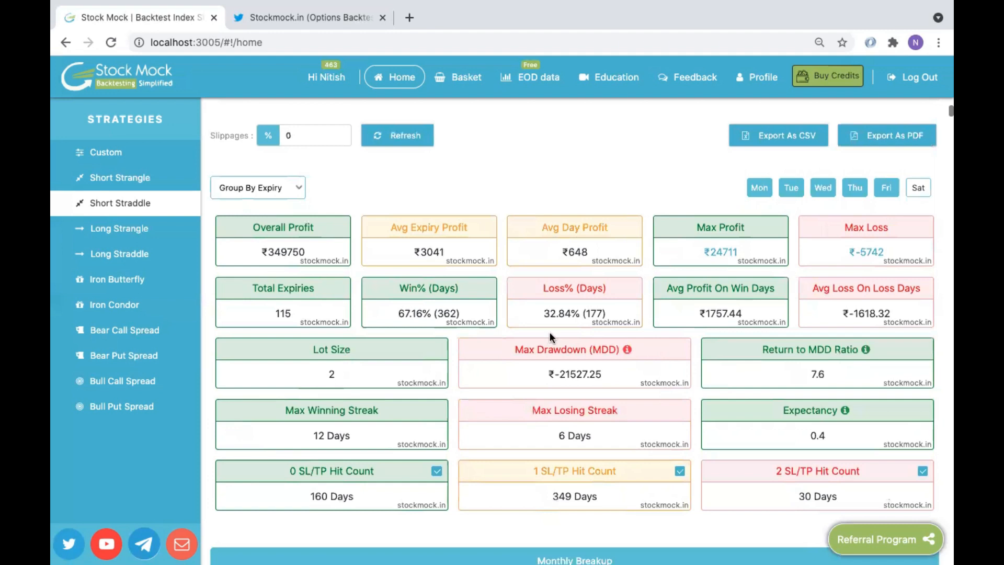
pyautogui.scroll(2, 550, 337)
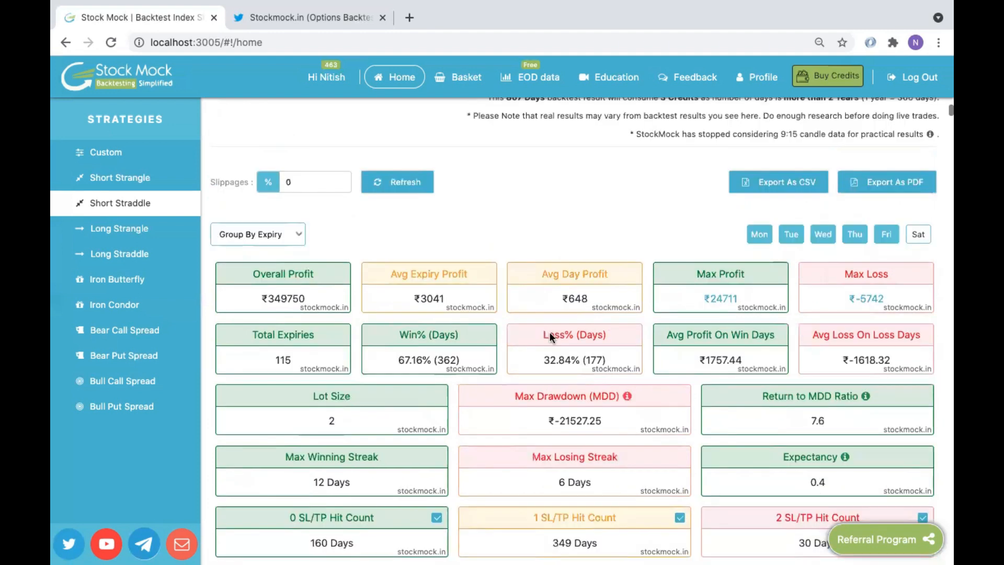
pyautogui.scroll(-5, 550, 332)
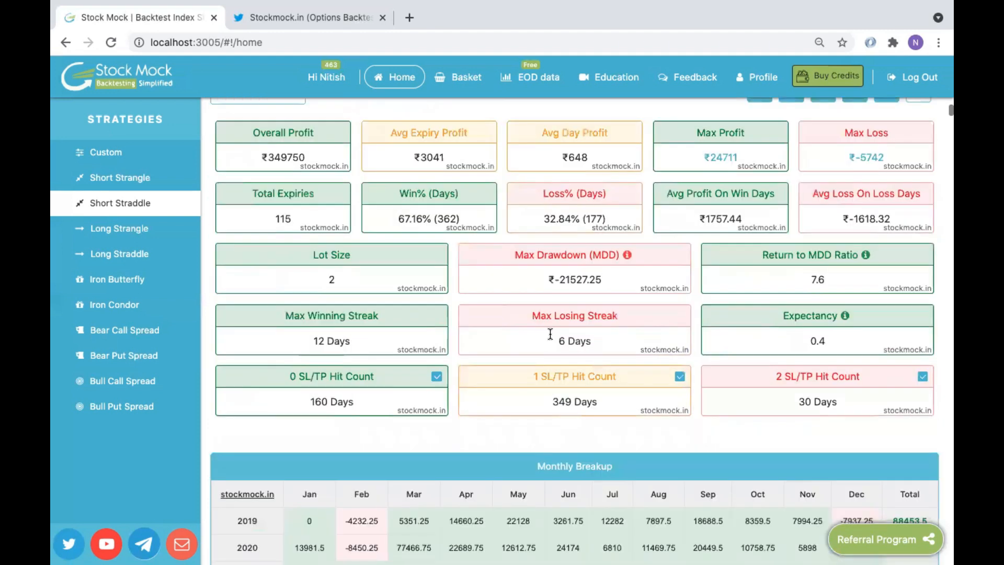
pyautogui.scroll(-6, 549, 335)
pyautogui.scroll(-10, 550, 336)
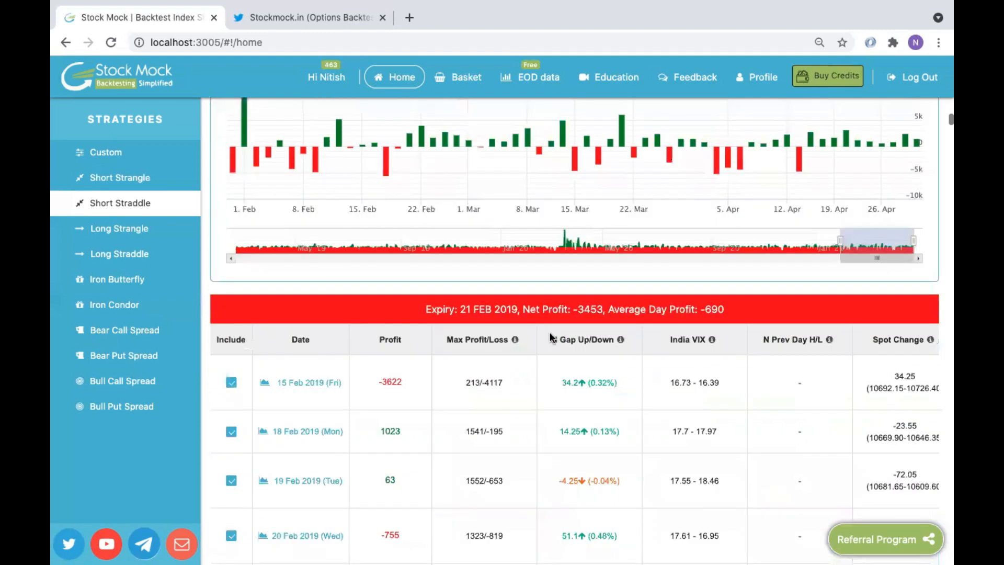
# Step: Inspect the 15 Feb 2019 trade's entry spot price and its PUT leg's entry price and stop-loss exit time
pyautogui.scroll(-2, 549, 331)
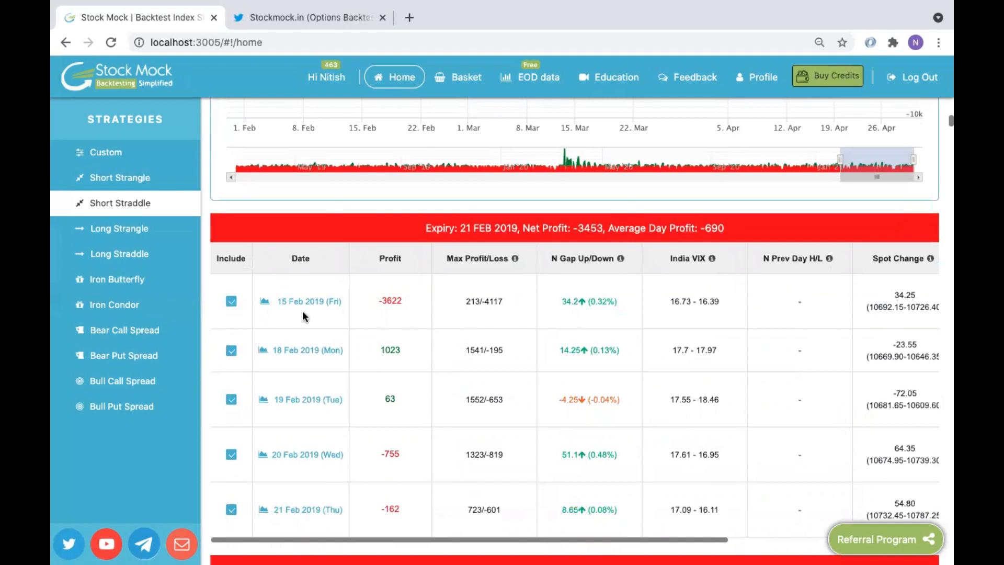
pyautogui.hscroll(5, 518, 402)
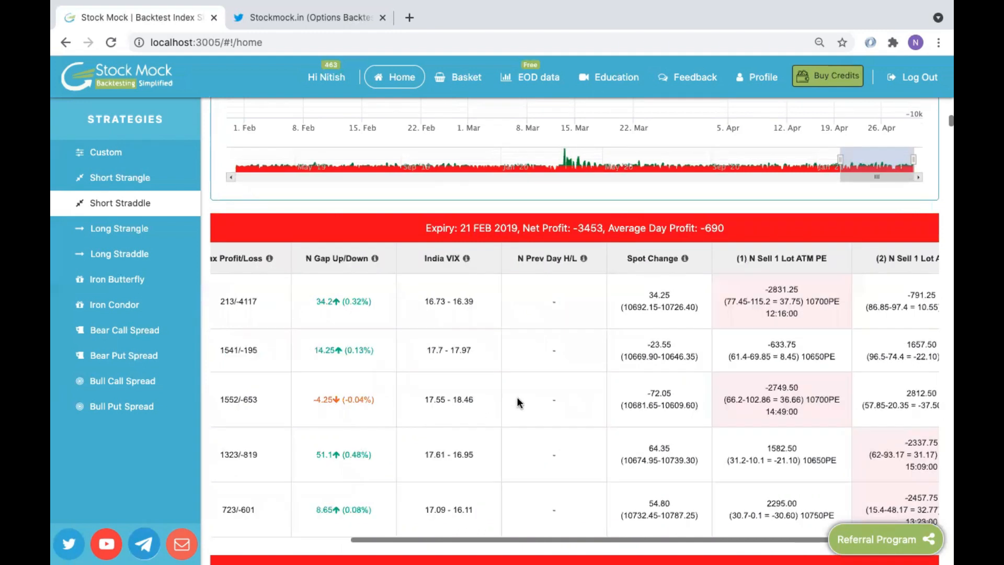
pyautogui.hscroll(1, 516, 396)
pyautogui.moveTo(570, 307); pyautogui.dragTo(604, 308)
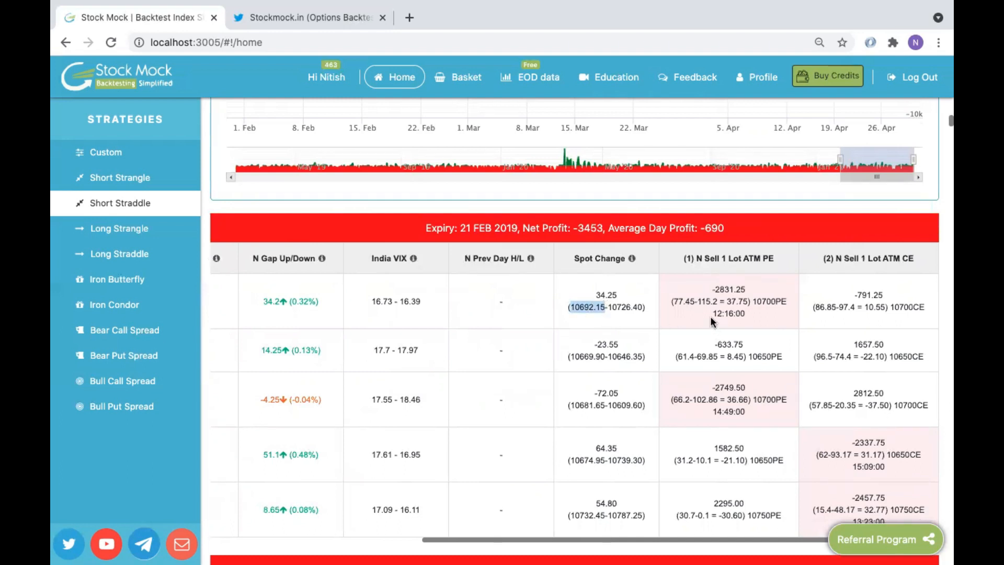
pyautogui.moveTo(712, 314); pyautogui.dragTo(750, 310)
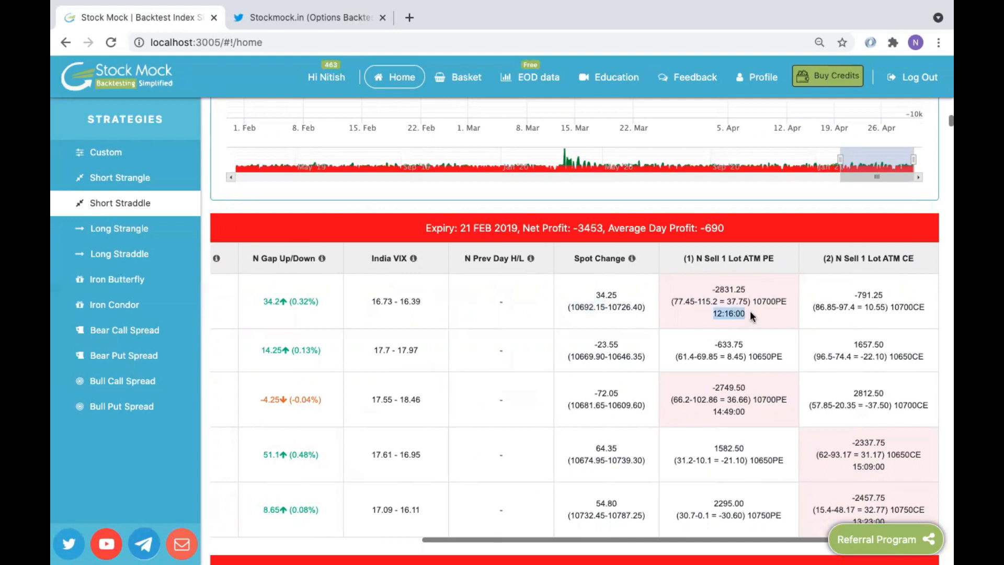
pyautogui.click(728, 314)
pyautogui.moveTo(712, 314); pyautogui.dragTo(748, 314)
pyautogui.click(748, 313)
pyautogui.doubleClick(694, 301)
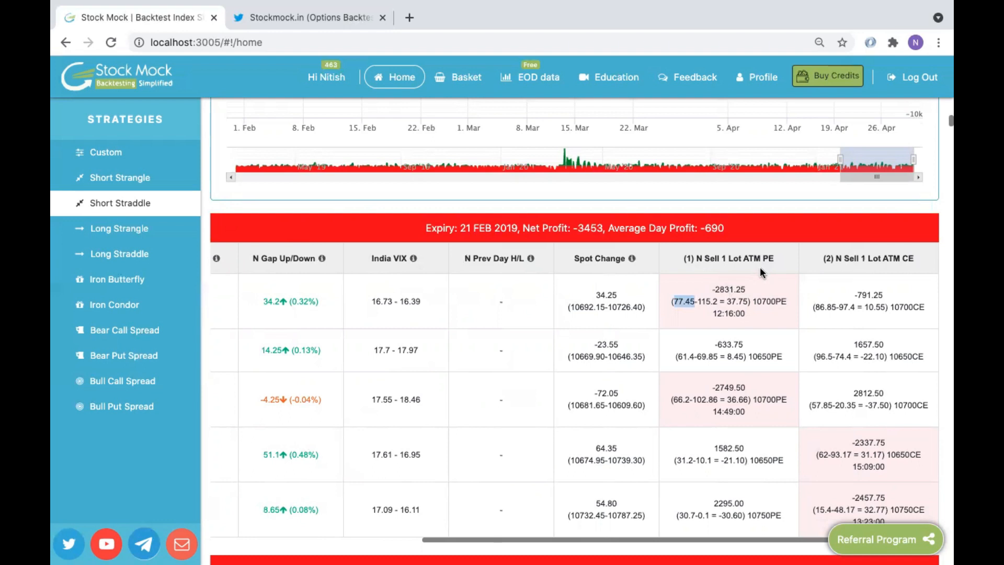
pyautogui.click(695, 320)
pyautogui.hscroll(-5, 738, 305)
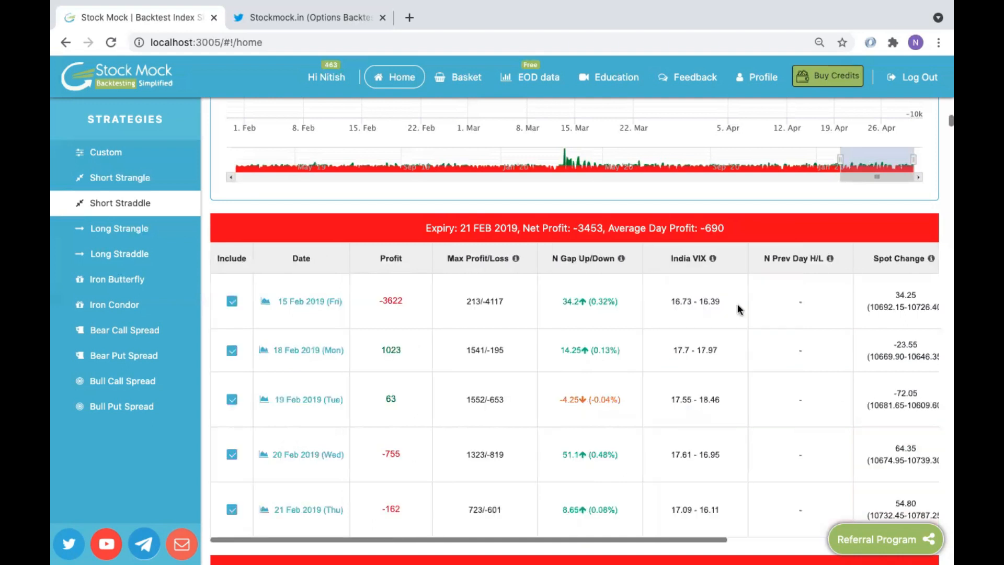
# Step: Set the PUT leg's strike to ATM-50 and the CALL leg's strike to ATM+50 in the position settings
pyautogui.scroll(10, 738, 305)
pyautogui.scroll(10, 737, 306)
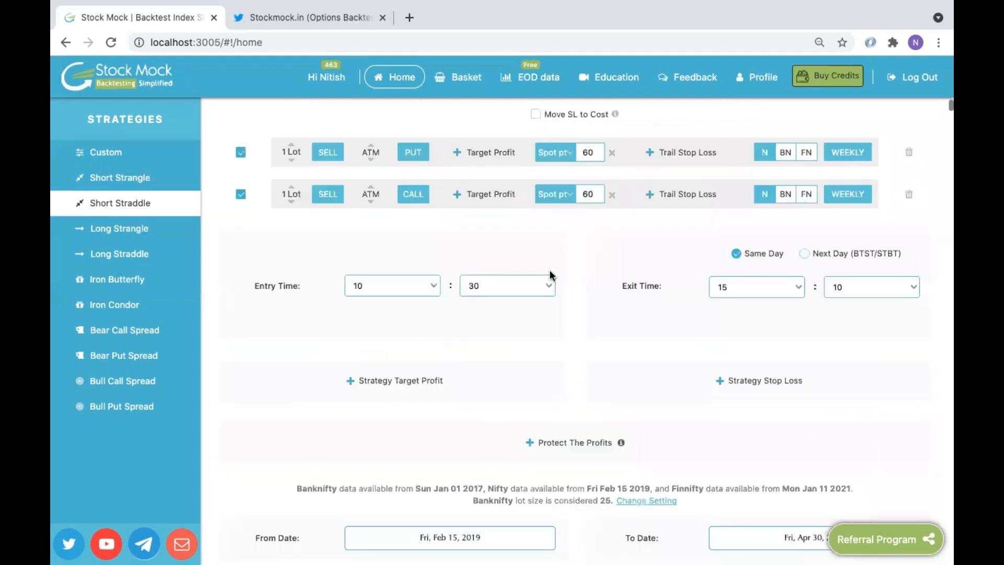
pyautogui.scroll(2, 565, 269)
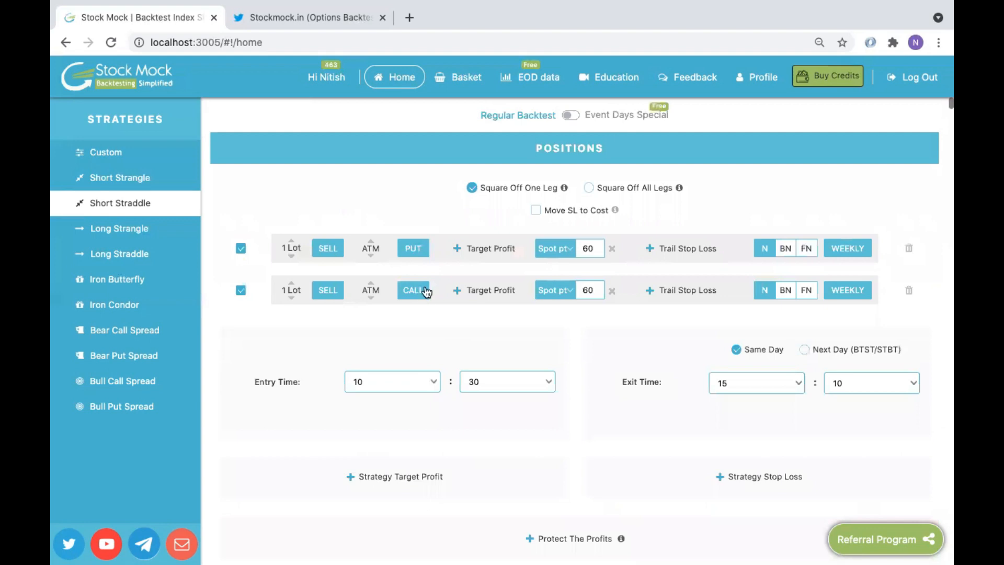
pyautogui.scroll(-1, 426, 292)
pyautogui.scroll(-1, 427, 292)
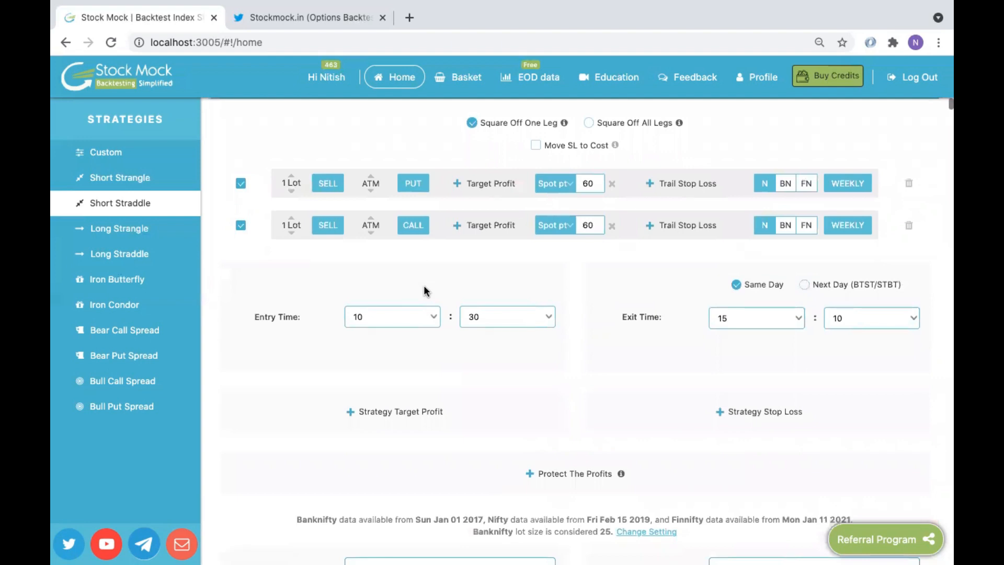
pyautogui.click(370, 191)
pyautogui.scroll(-1, 567, 310)
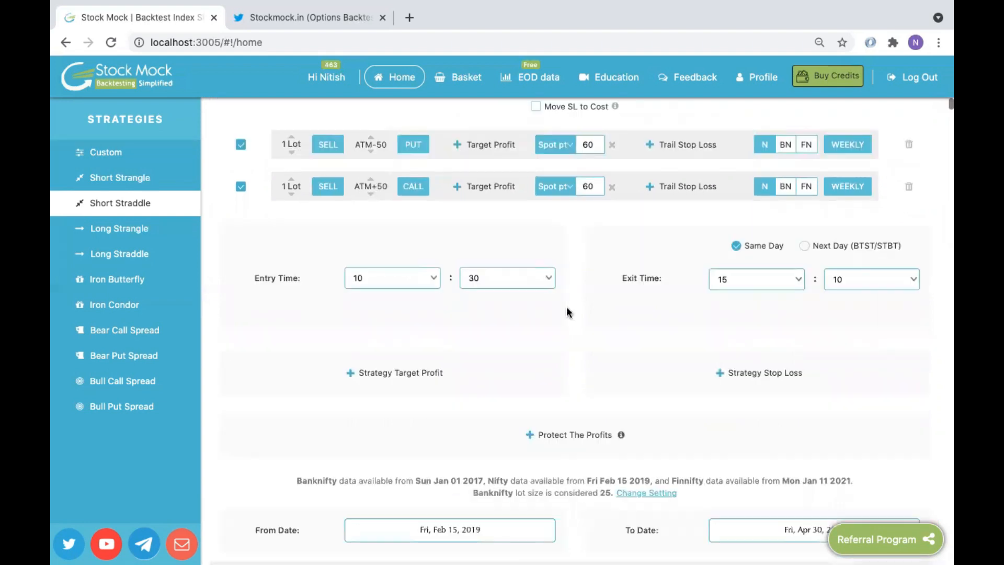
# Step: Run the intraday backtest with the changed strikes and review its summary and daily results
pyautogui.scroll(-7, 567, 310)
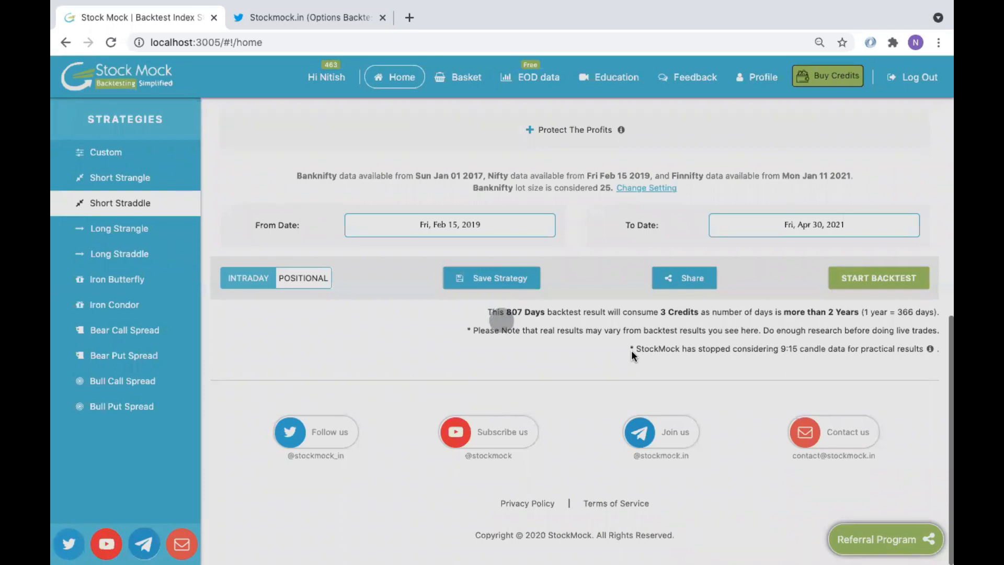
pyautogui.scroll(-4, 632, 284)
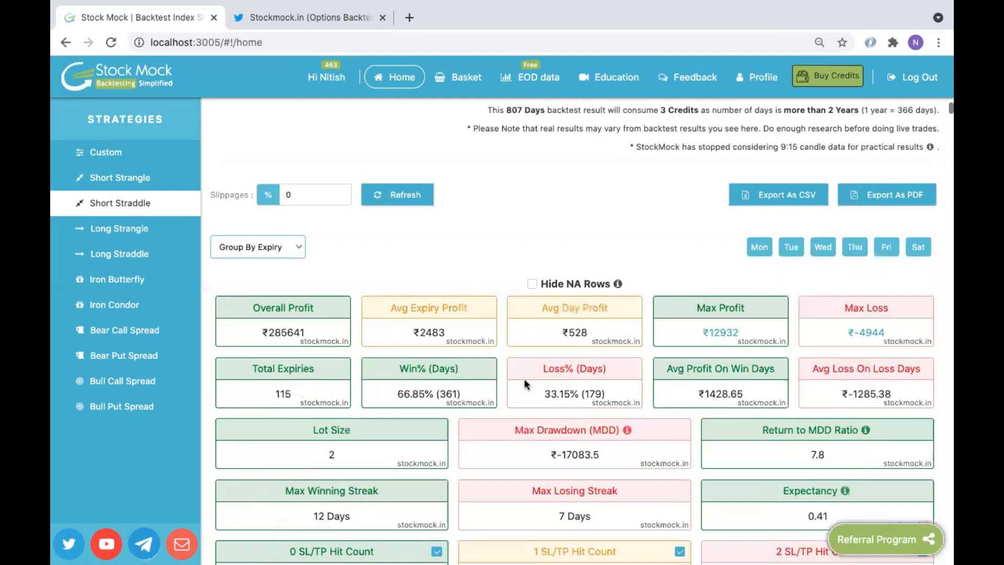
pyautogui.scroll(-1, 597, 396)
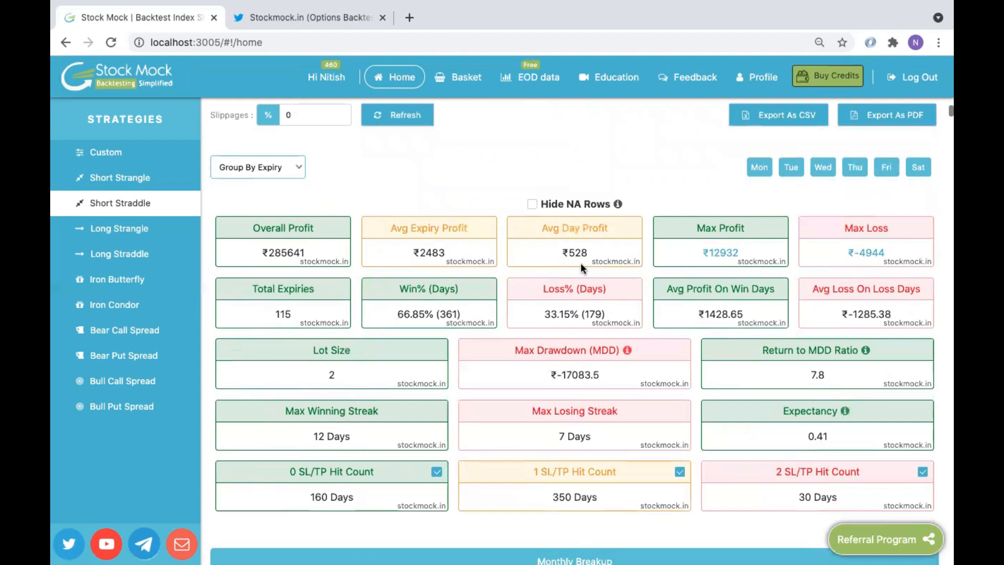
pyautogui.scroll(-10, 581, 267)
pyautogui.scroll(-6, 582, 268)
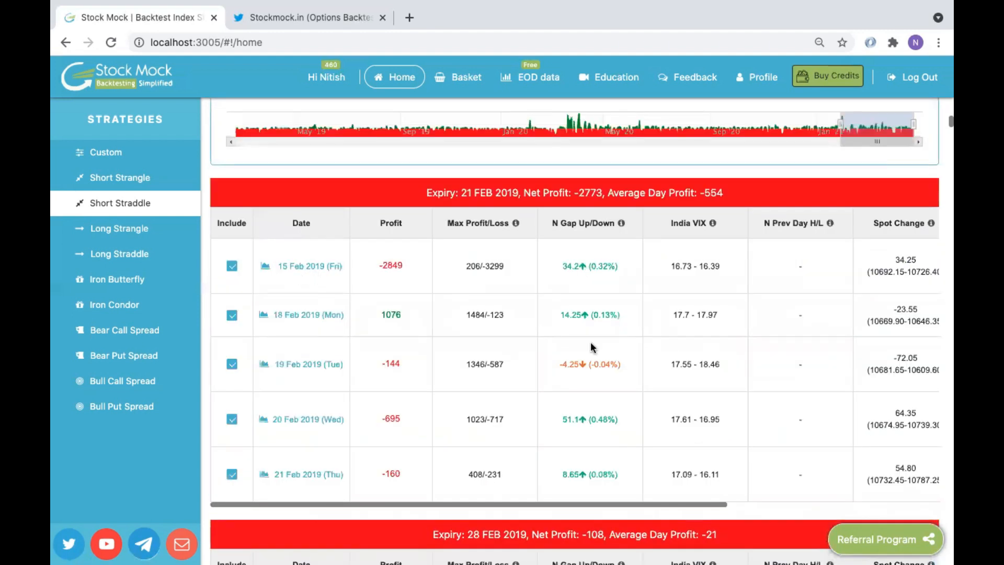
# Step: Inspect the 15 Feb 2019 trade's entry spot price and the ATM-50 PUT leg's stop-loss exit time
pyautogui.hscroll(5, 591, 341)
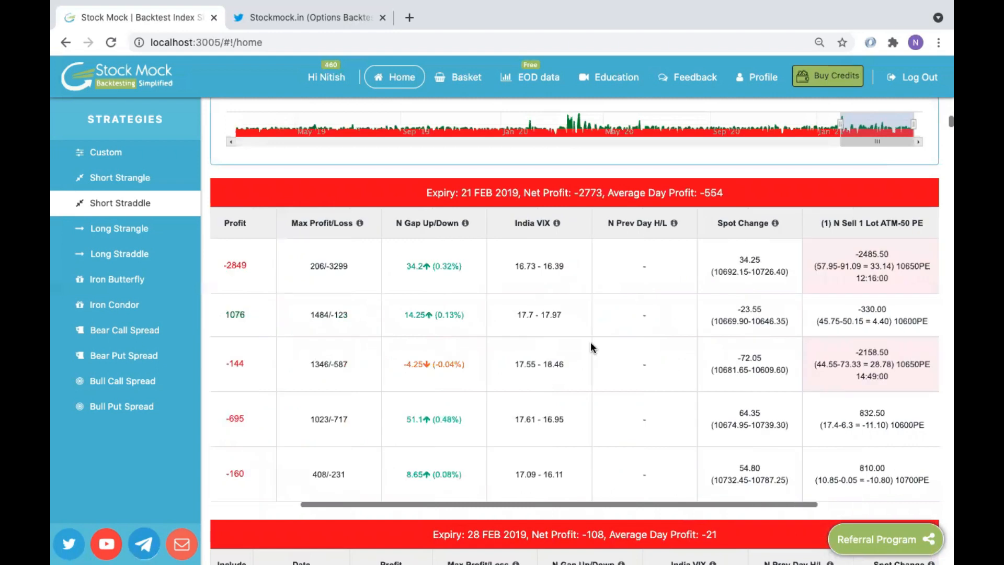
pyautogui.hscroll(2, 732, 304)
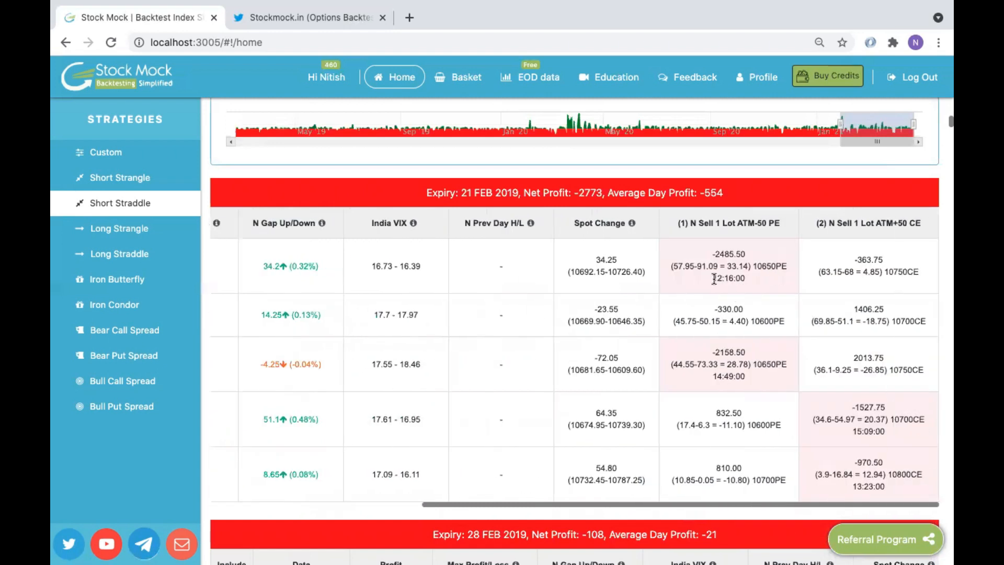
pyautogui.doubleClick(750, 280)
pyautogui.click(750, 280)
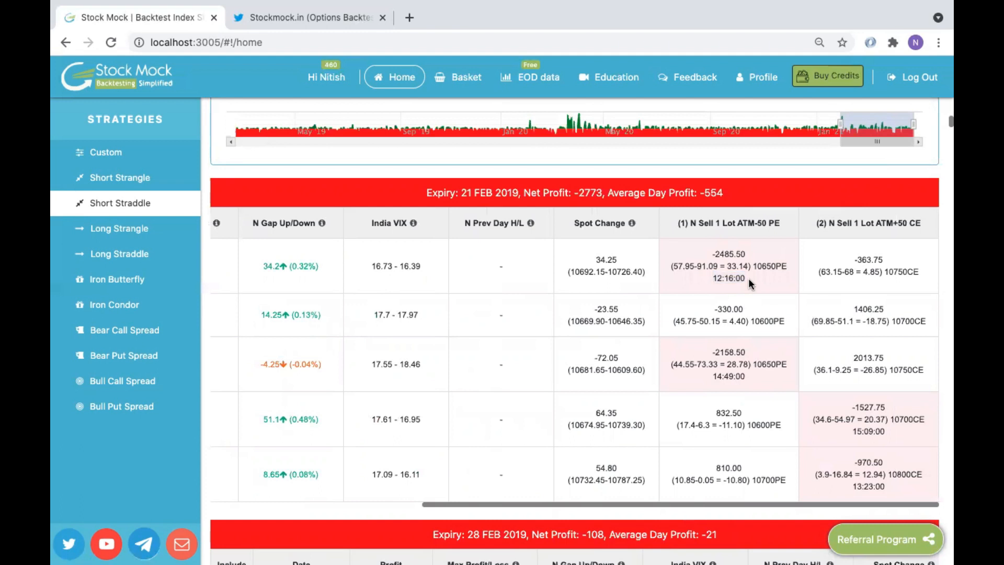
pyautogui.doubleClick(605, 272)
pyautogui.doubleClick(747, 279)
pyautogui.hscroll(-5, 680, 270)
# Step: Set the PUT leg's strike to ATM+50 and the CALL leg's strike to ATM-50 in the position settings
pyautogui.scroll(1, 681, 270)
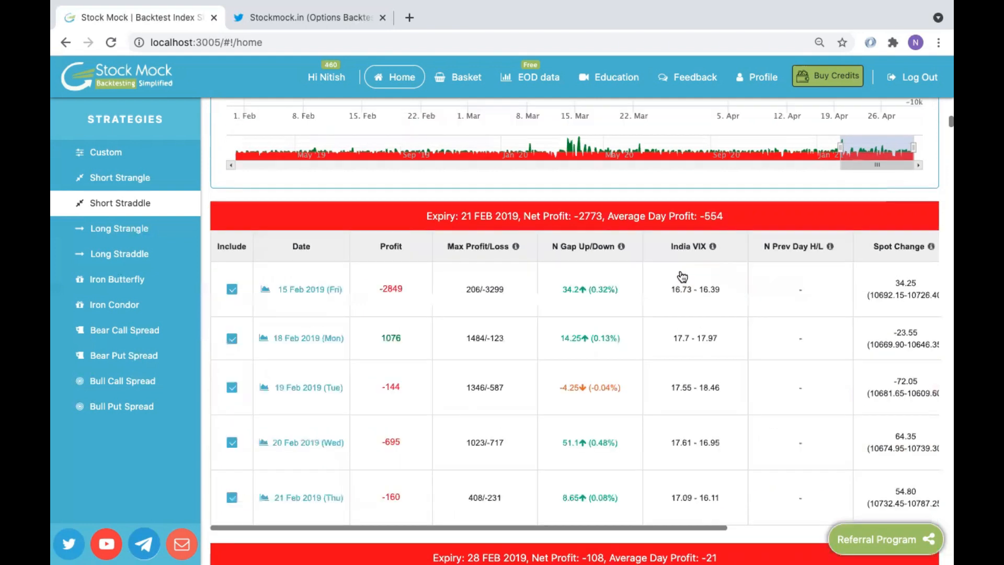
pyautogui.scroll(15, 681, 270)
pyautogui.scroll(-4, 681, 270)
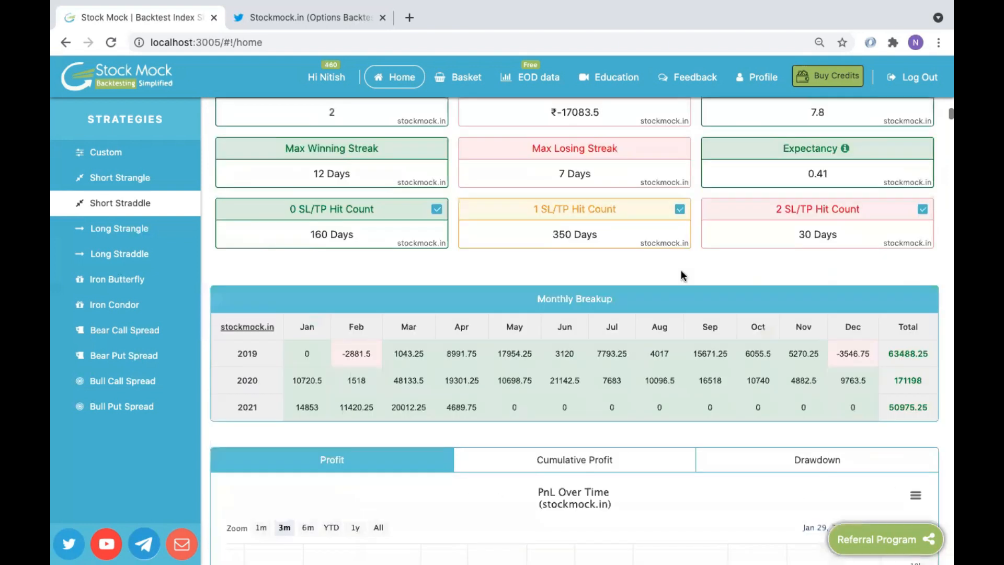
pyautogui.scroll(1, 680, 269)
pyautogui.scroll(8, 681, 270)
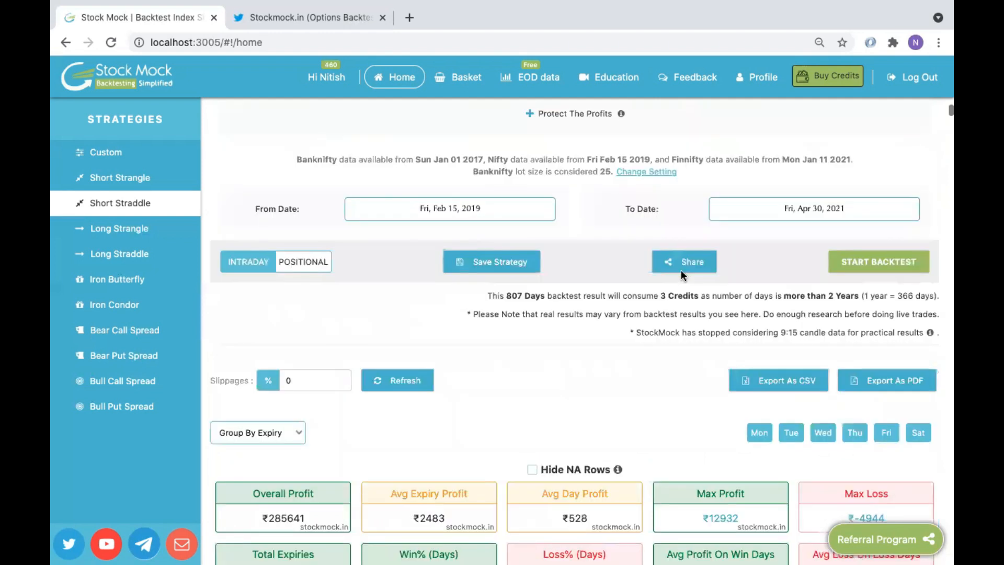
pyautogui.scroll(4, 680, 270)
pyautogui.scroll(3, 459, 213)
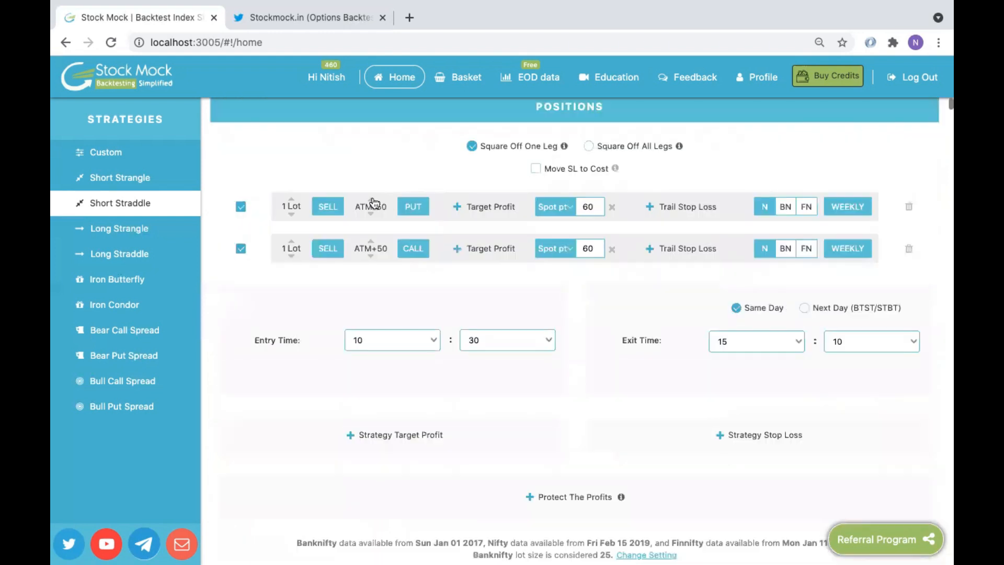
pyautogui.click(371, 200)
pyautogui.click(373, 254)
pyautogui.click(372, 254)
# Step: Run the intraday backtest with the ATM+50 PUT and ATM-50 CALL, and review its max drawdown and monthly breakup
pyautogui.scroll(-5, 642, 392)
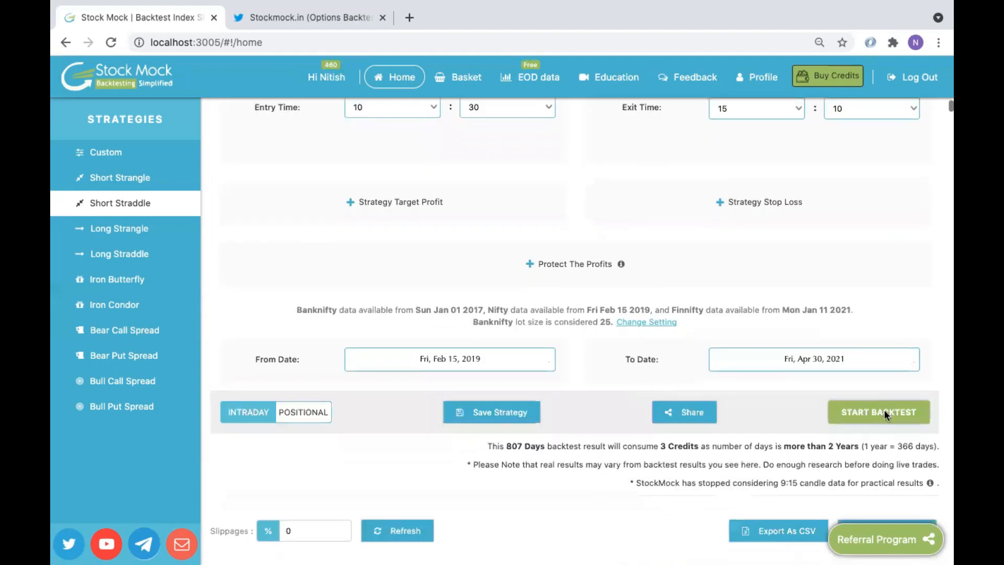
pyautogui.click(884, 413)
pyautogui.scroll(4, 559, 377)
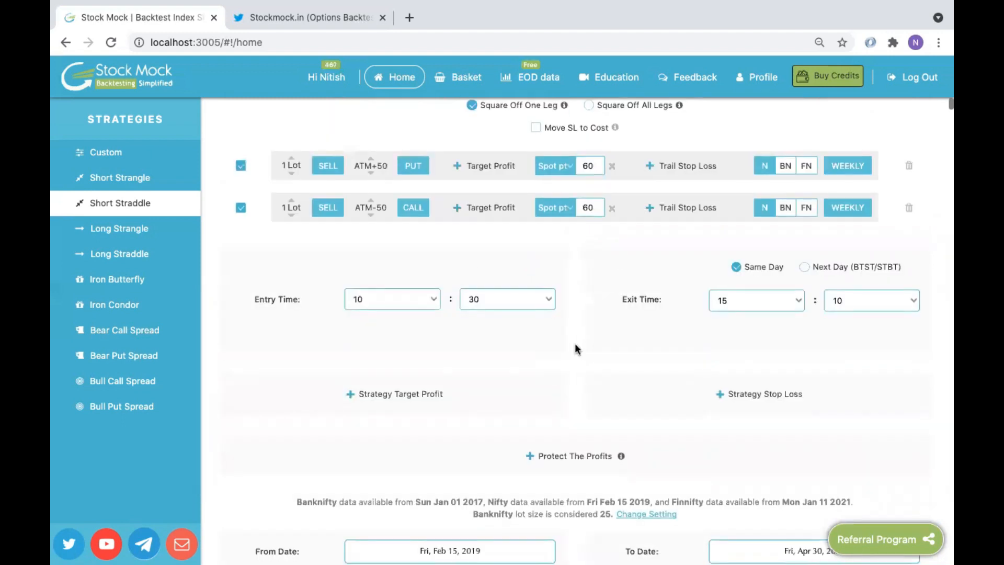
pyautogui.scroll(-6, 575, 345)
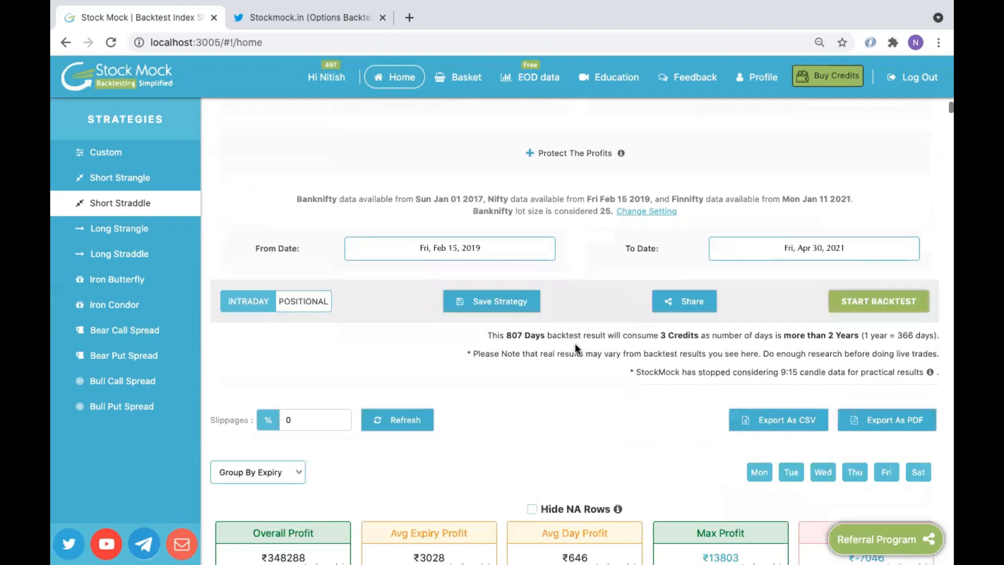
pyautogui.scroll(-4, 575, 343)
pyautogui.scroll(-2, 575, 343)
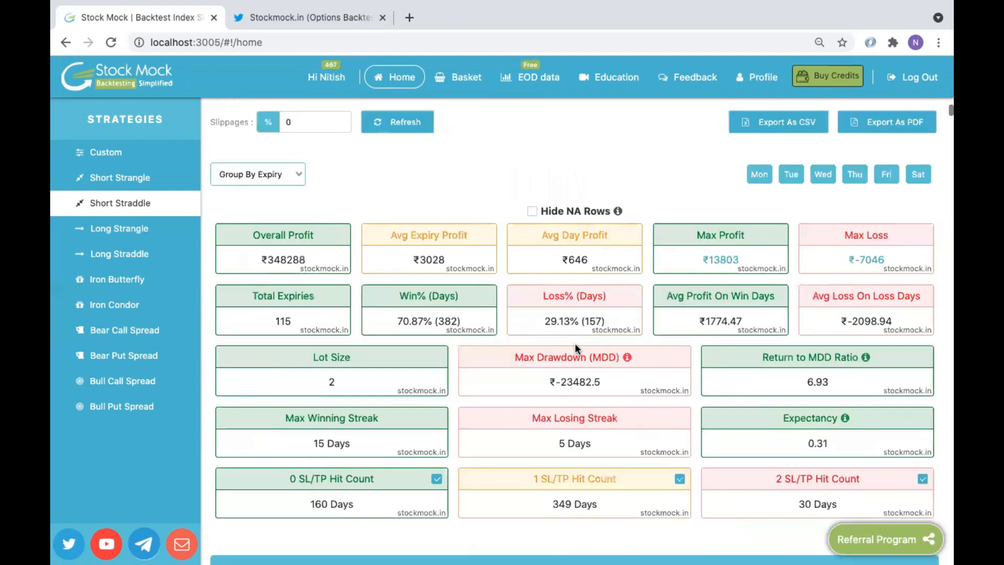
pyautogui.scroll(-1, 575, 343)
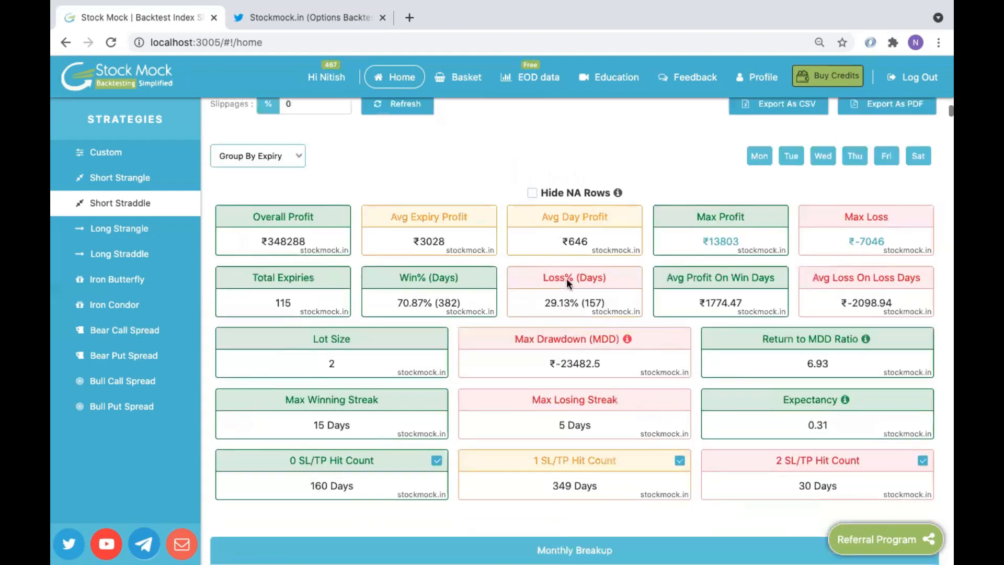
pyautogui.doubleClick(573, 362)
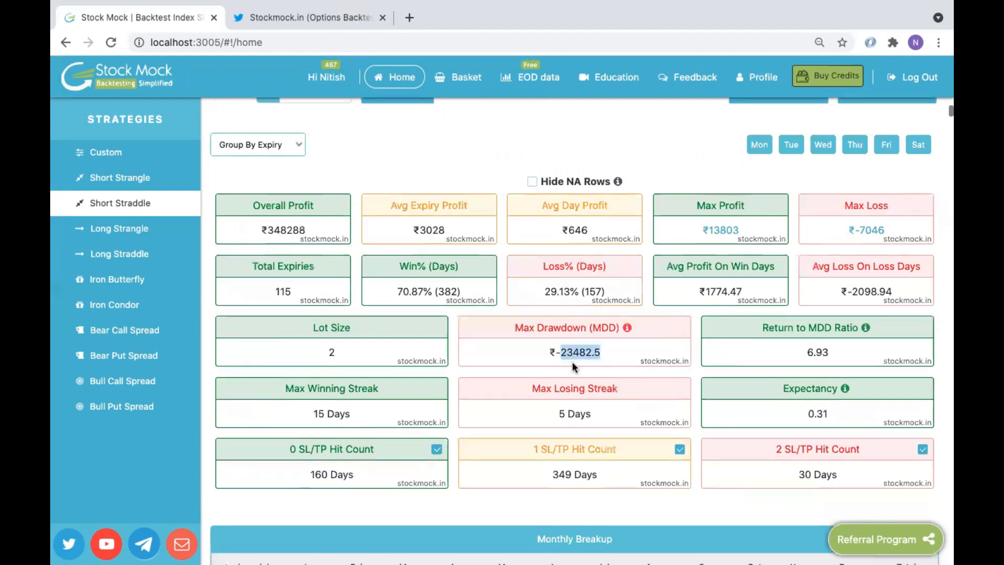
pyautogui.scroll(-3, 572, 363)
pyautogui.scroll(-1, 574, 367)
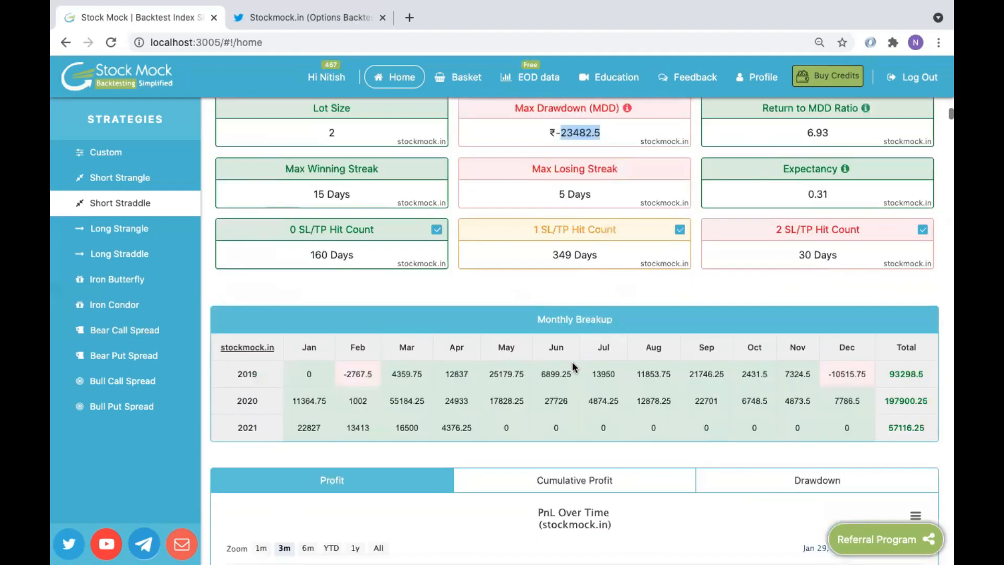
# Step: Inspect the 15 Feb 2019 trade's entry spot price and the ATM+50 PUT leg's stop-loss exit time
pyautogui.scroll(-10, 574, 366)
pyautogui.scroll(-2, 572, 362)
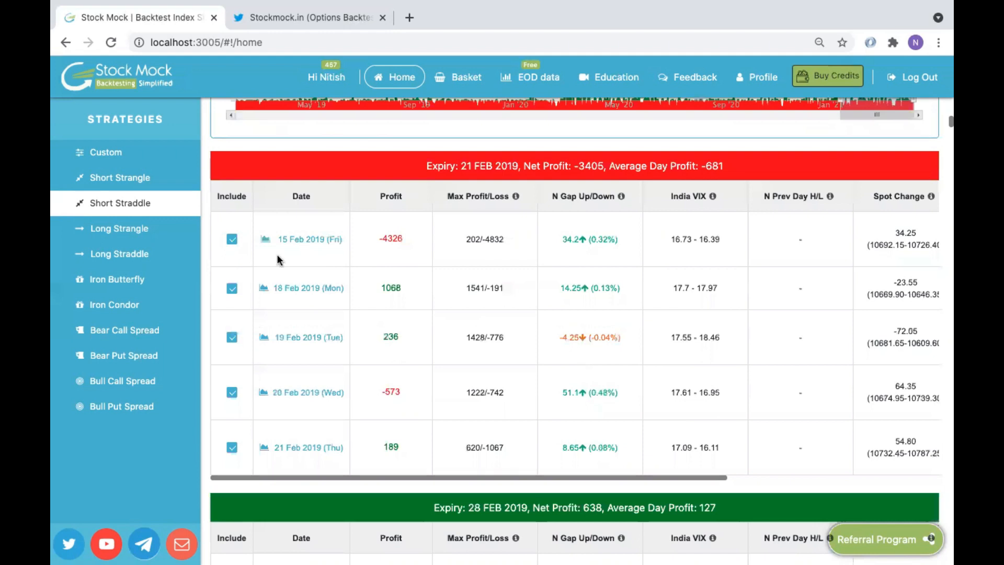
pyautogui.hscroll(3, 624, 347)
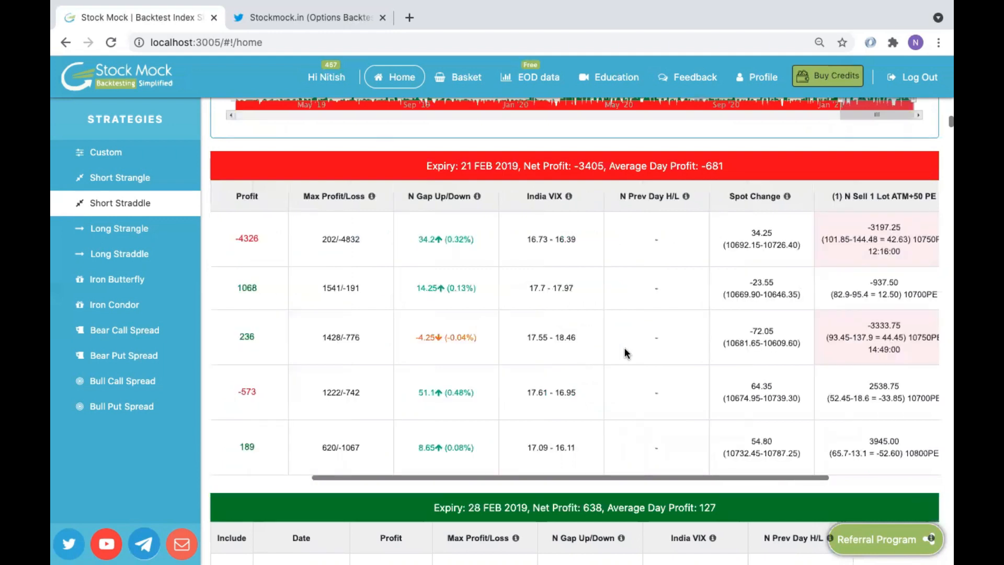
pyautogui.hscroll(5, 625, 347)
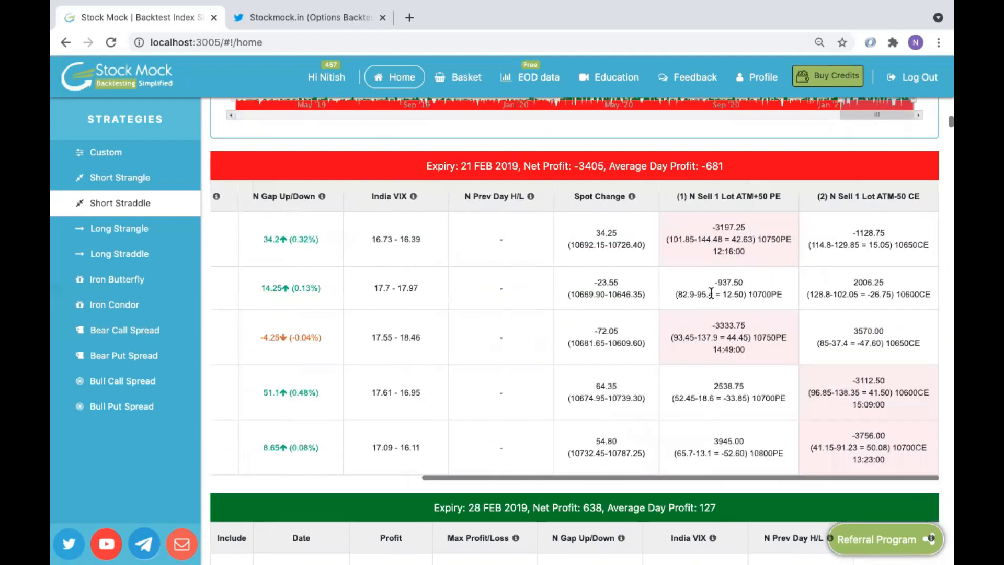
pyautogui.doubleClick(742, 254)
pyautogui.click(685, 241)
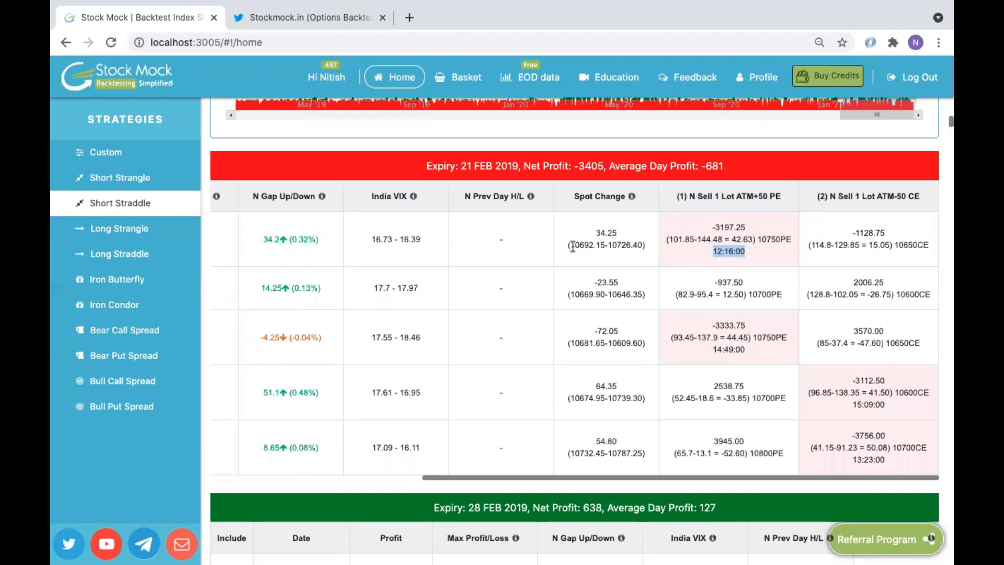
pyautogui.moveTo(569, 245); pyautogui.dragTo(592, 245)
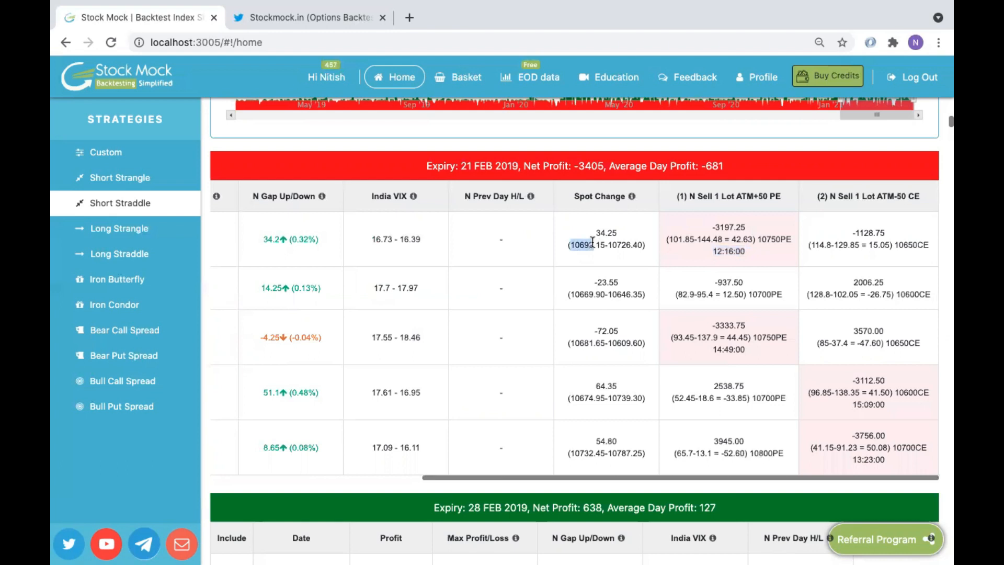
pyautogui.hscroll(-5, 592, 242)
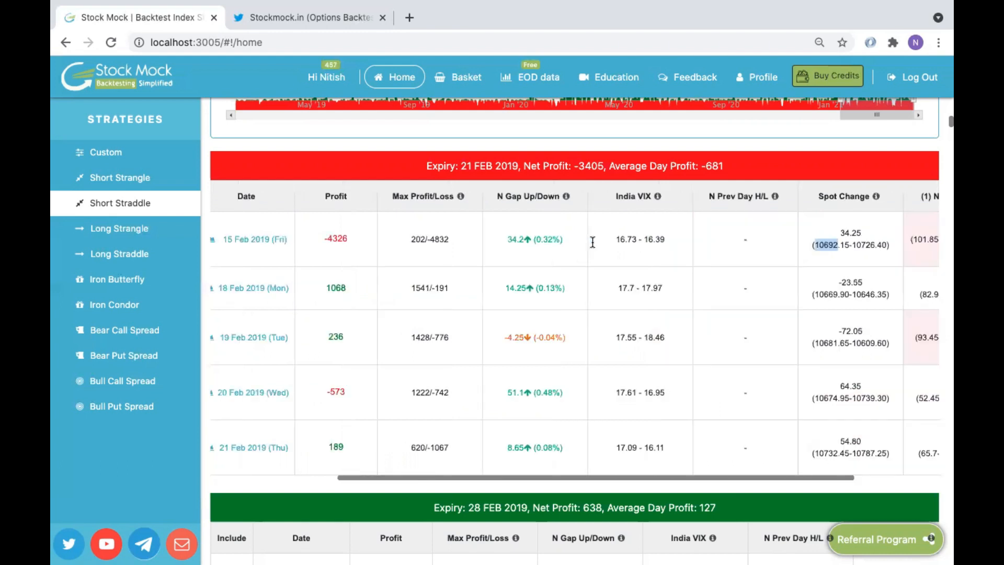
# Step: Set the spot-point stop loss to 70 on both the PUT and CALL legs
pyautogui.scroll(8, 592, 242)
pyautogui.scroll(3, 592, 247)
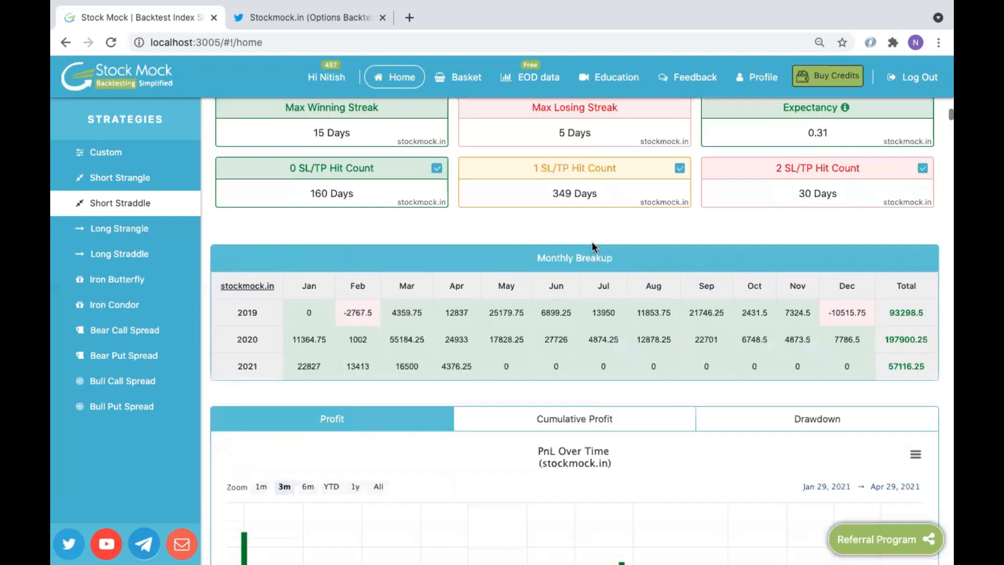
pyautogui.scroll(10, 592, 246)
pyautogui.scroll(5, 593, 242)
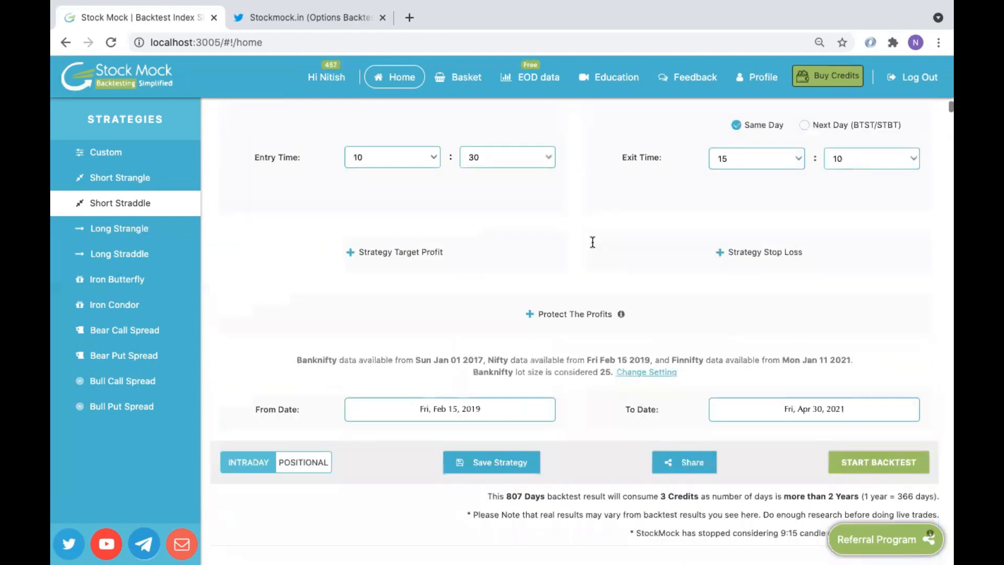
pyautogui.scroll(4, 592, 241)
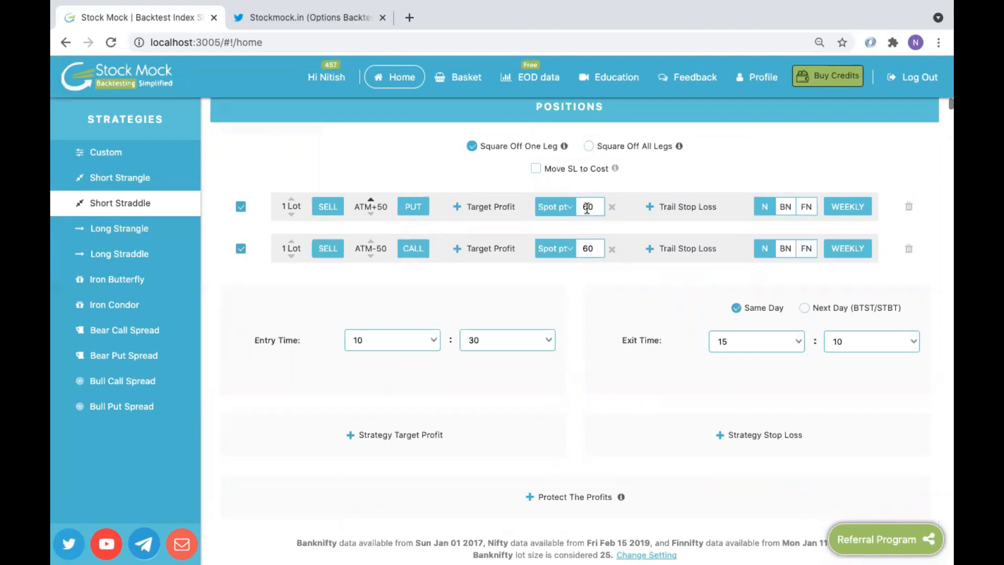
pyautogui.press('BackSpace')
pyautogui.write('7')
pyautogui.click(589, 250)
pyautogui.press('BackSpace')
pyautogui.write('7')
# Step: Run the intraday backtest with the 70-point spot stop losses and review its summary figures and max drawdown
pyautogui.scroll(-5, 573, 325)
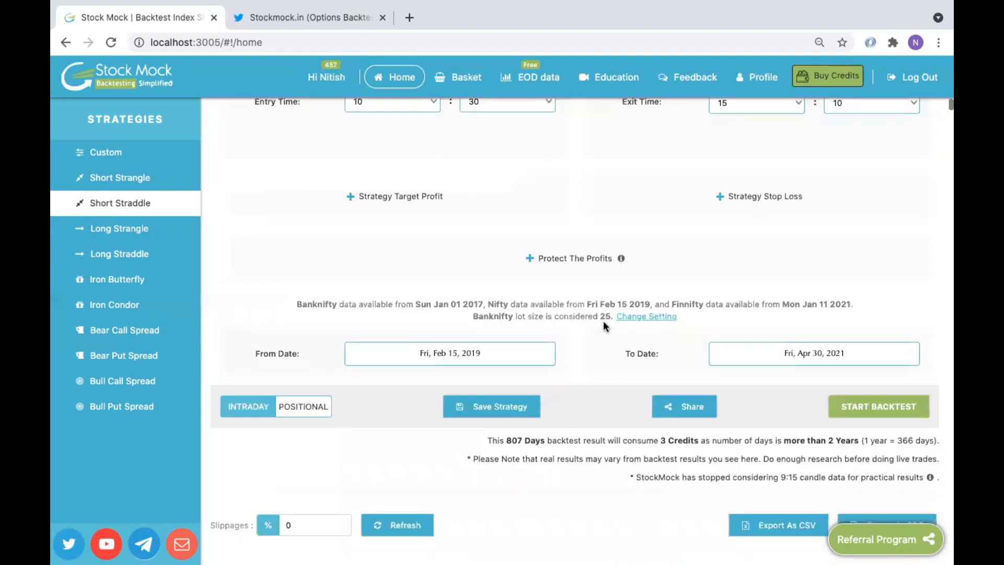
pyautogui.click(864, 406)
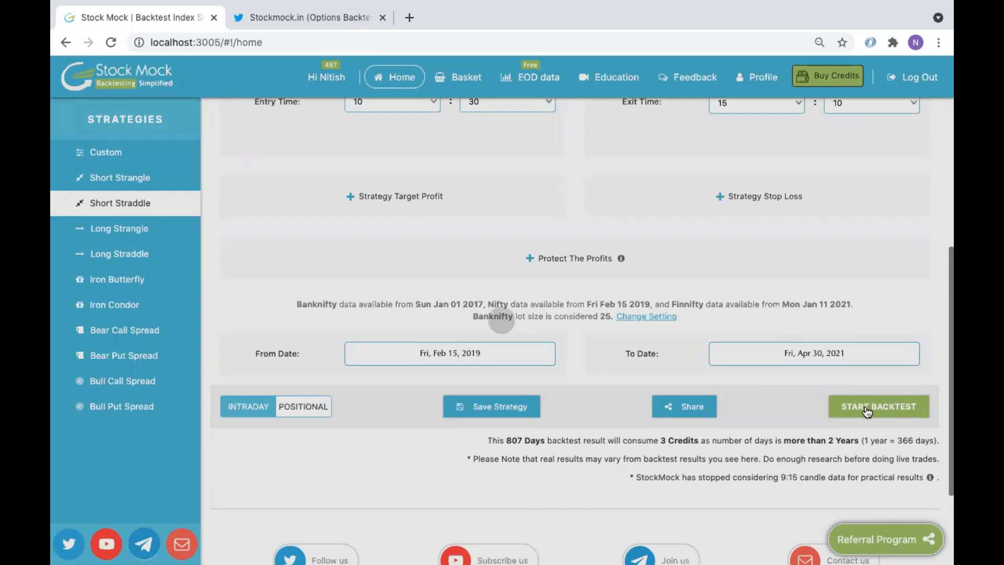
pyautogui.scroll(-3, 865, 406)
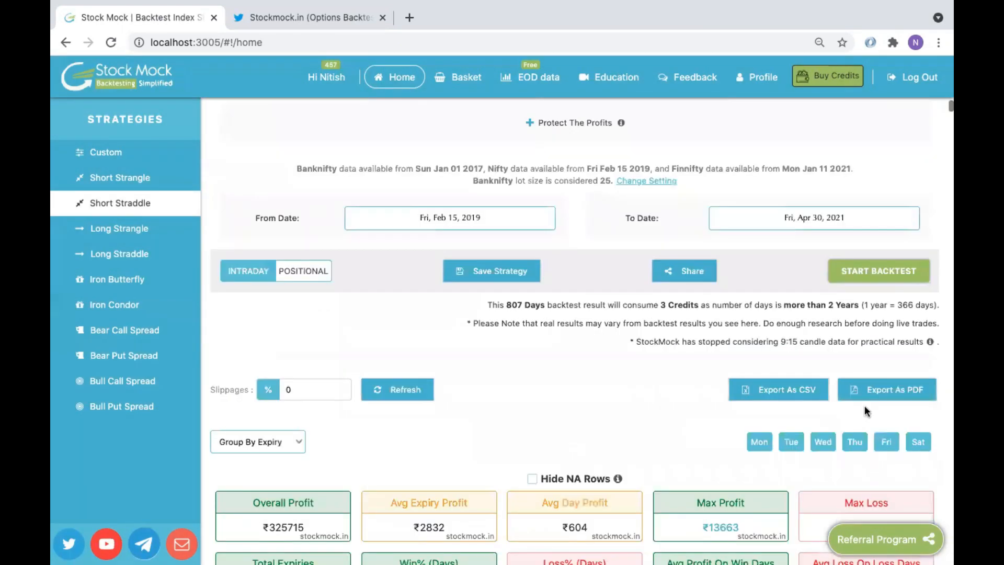
pyautogui.scroll(-3, 864, 406)
pyautogui.scroll(-1, 575, 356)
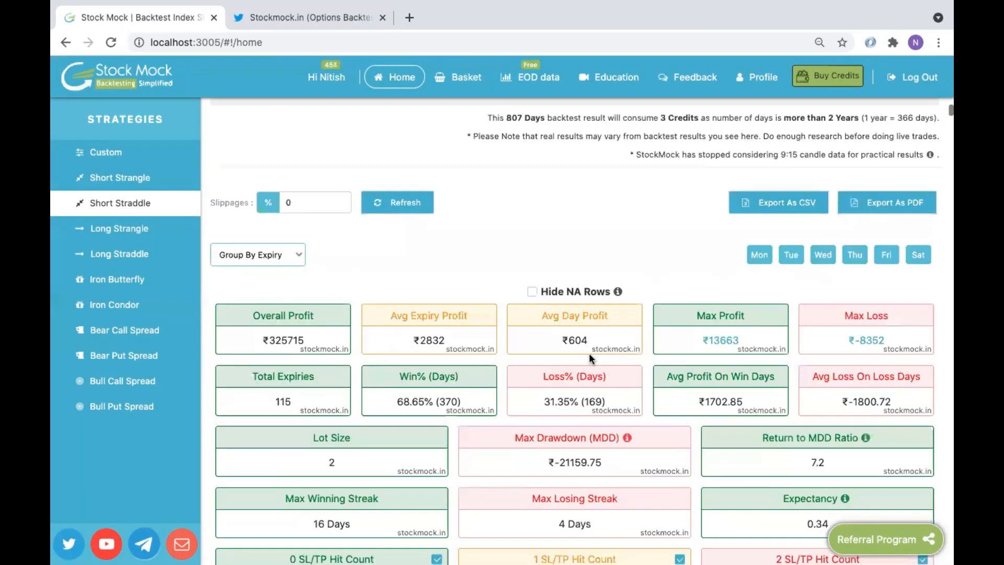
pyautogui.scroll(-2, 589, 353)
pyautogui.scroll(-1, 561, 361)
pyautogui.moveTo(559, 361); pyautogui.dragTo(581, 361)
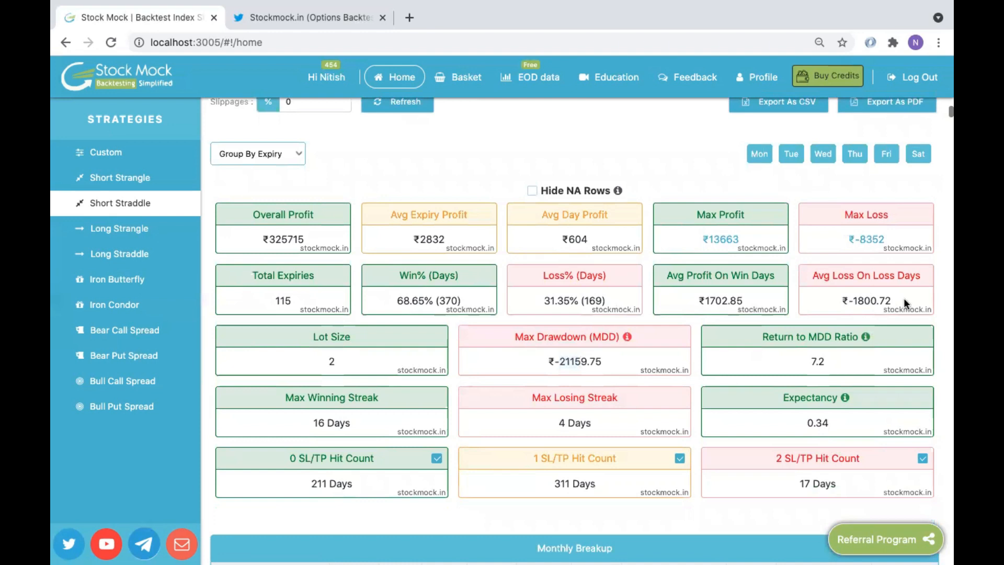
# Step: Compare the average loss on loss days with the average profit on win days, and check the monthly breakup
pyautogui.doubleClick(850, 302)
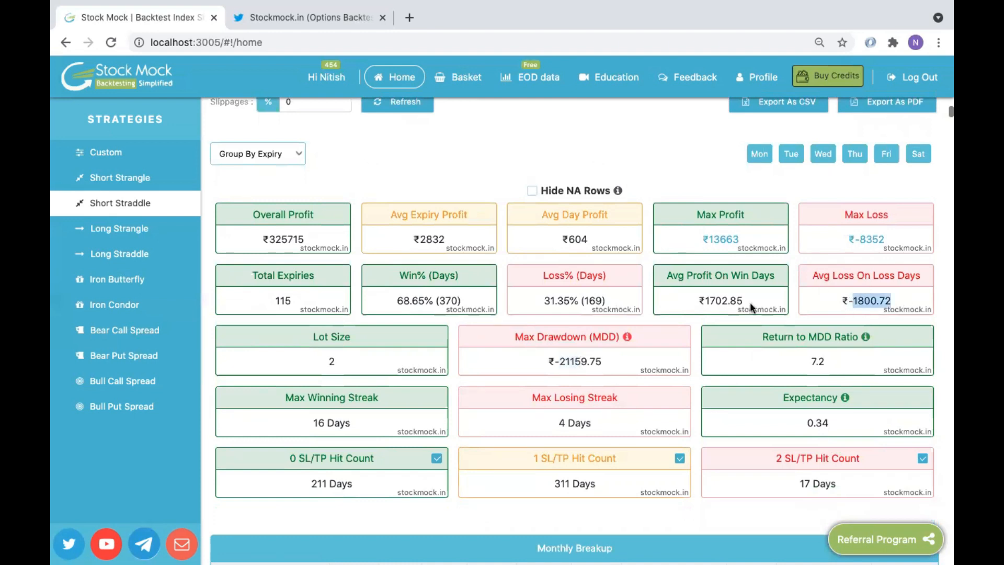
pyautogui.doubleClick(703, 299)
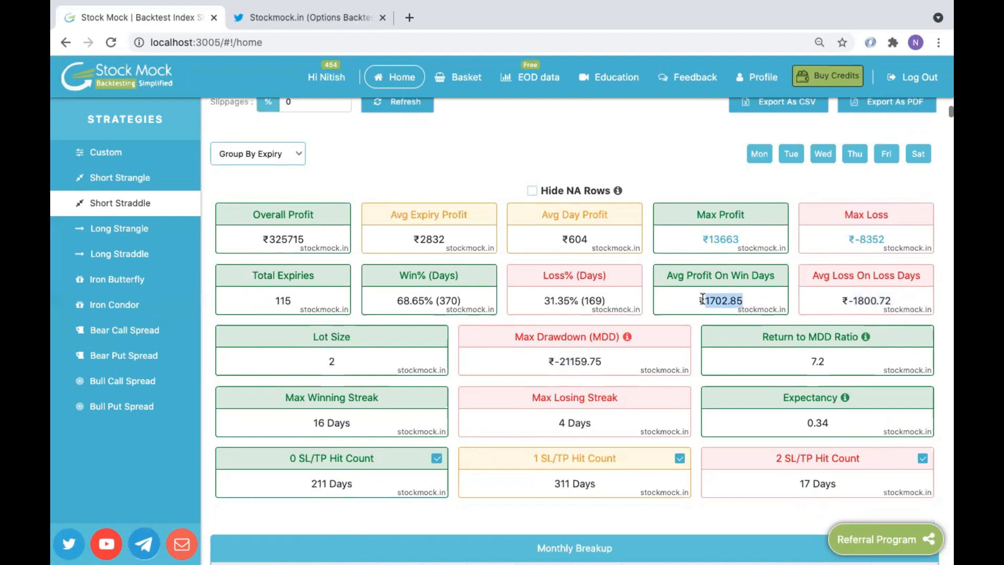
pyautogui.click(702, 298)
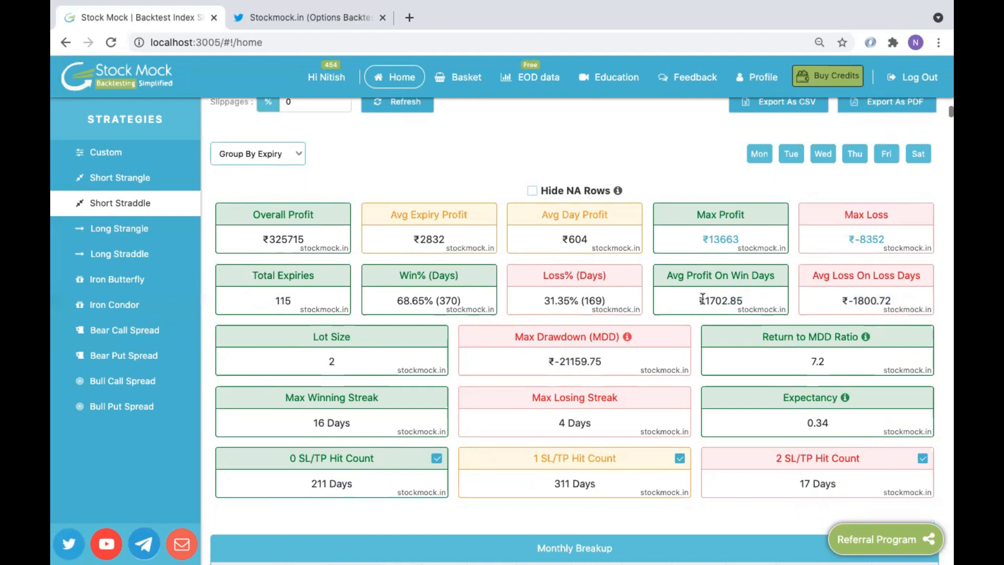
pyautogui.scroll(-4, 703, 299)
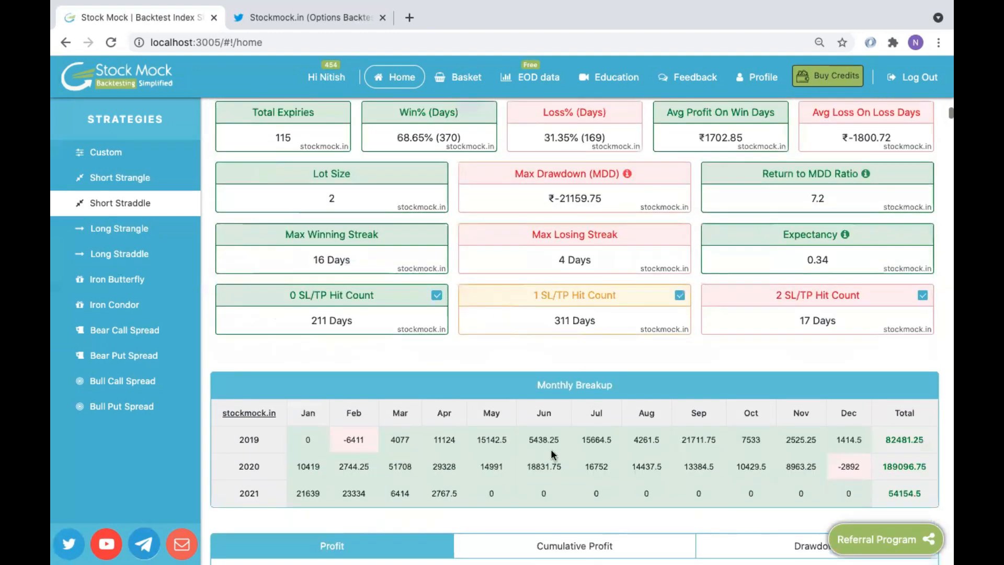
# Step: Exclude Saturday and Monday from the backtest results
pyautogui.scroll(5, 551, 448)
pyautogui.scroll(-2, 551, 448)
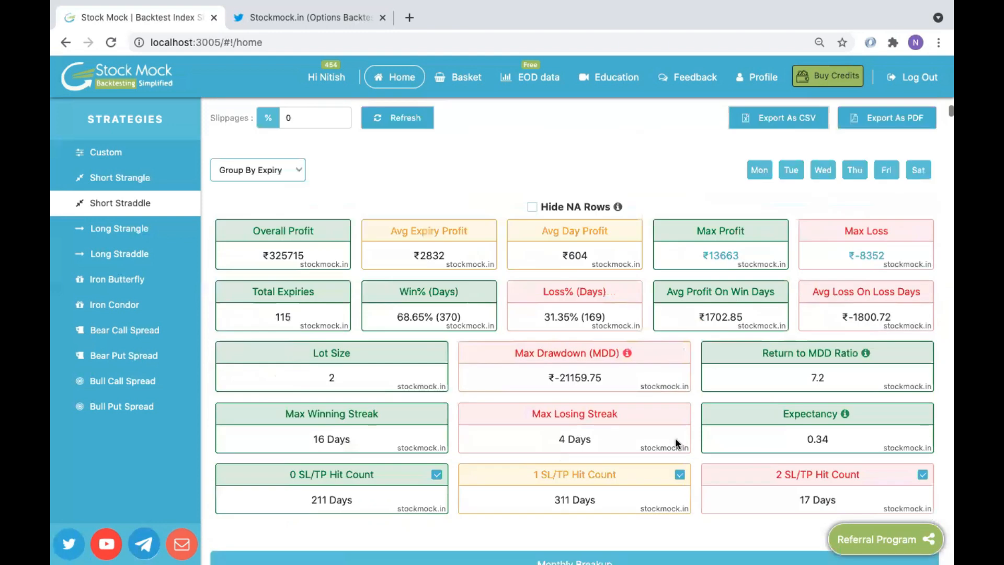
pyautogui.click(921, 169)
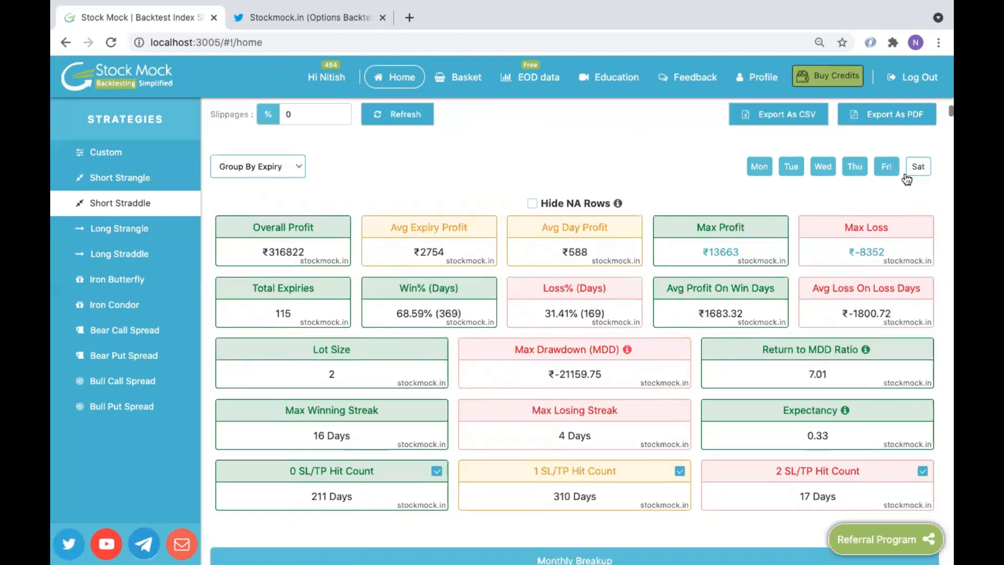
pyautogui.click(762, 168)
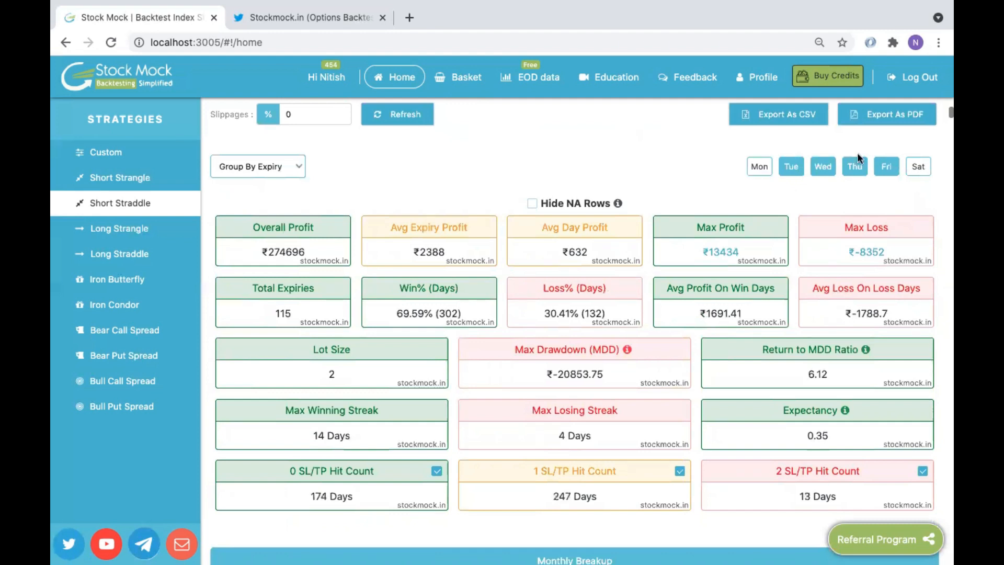
# Step: Exclude Friday from the displayed results, and rerun the intraday backtest with a 10:30 entry time
pyautogui.click(887, 169)
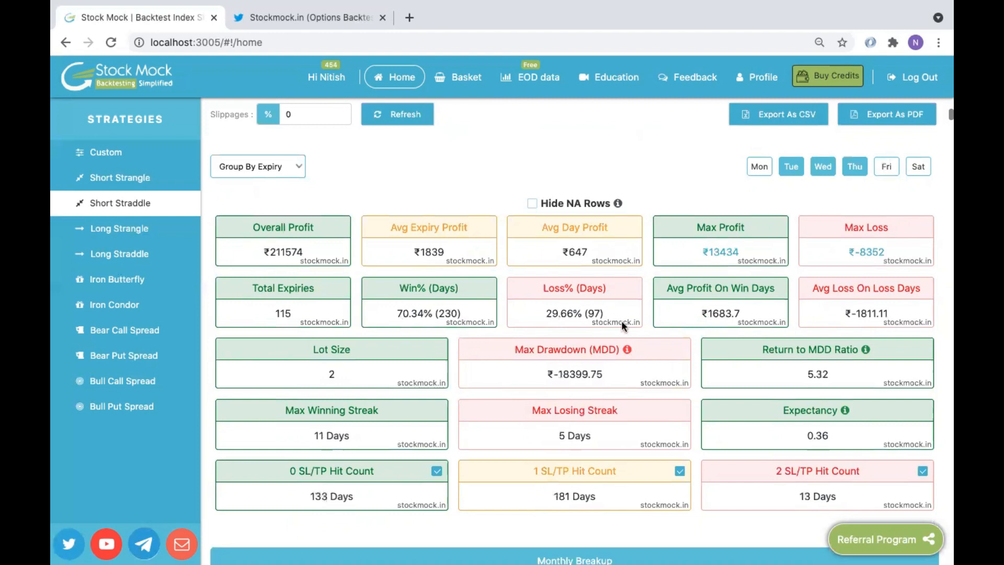
pyautogui.scroll(4, 621, 321)
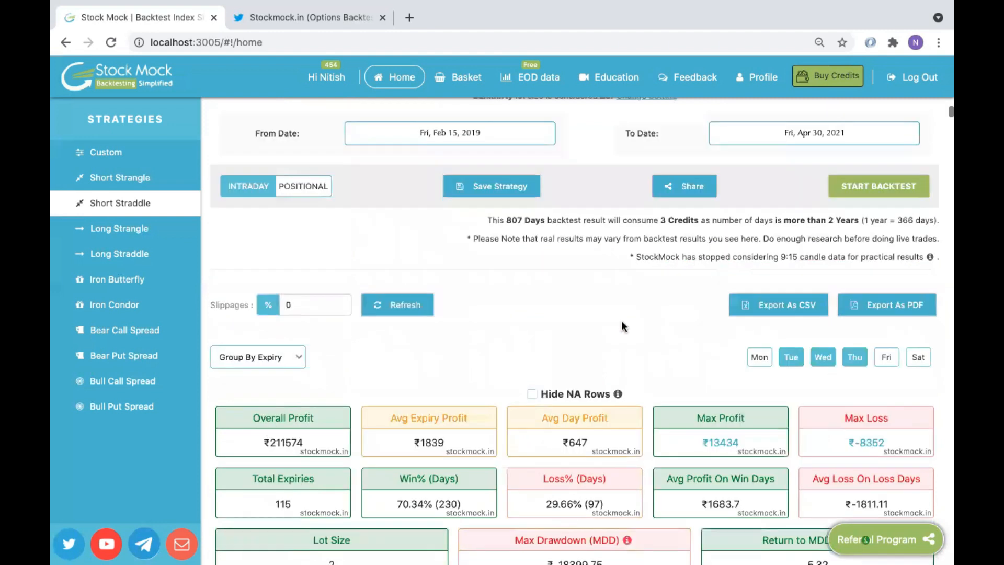
pyautogui.scroll(10, 621, 326)
pyautogui.scroll(1, 390, 262)
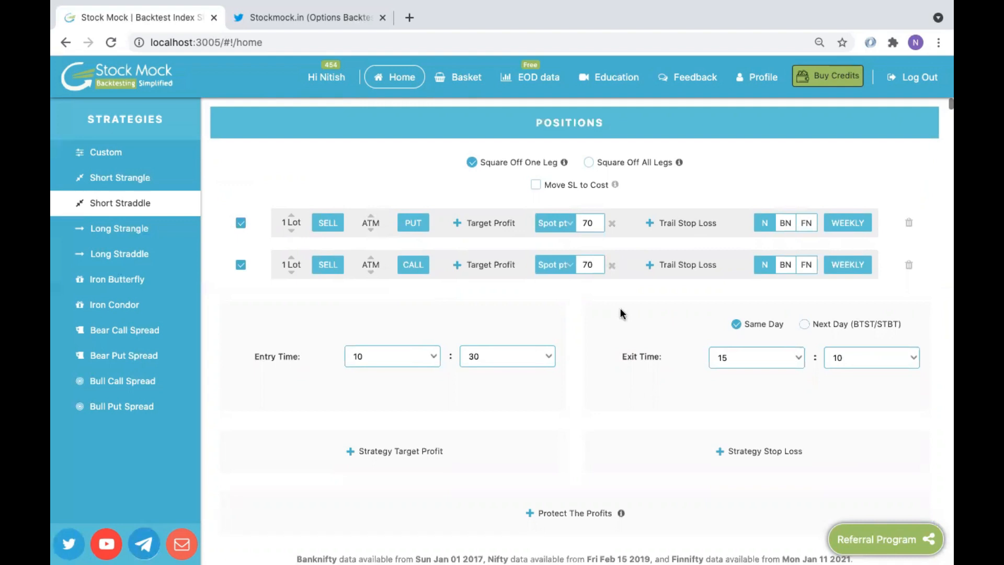
pyautogui.scroll(-3, 622, 314)
pyautogui.scroll(-2, 835, 418)
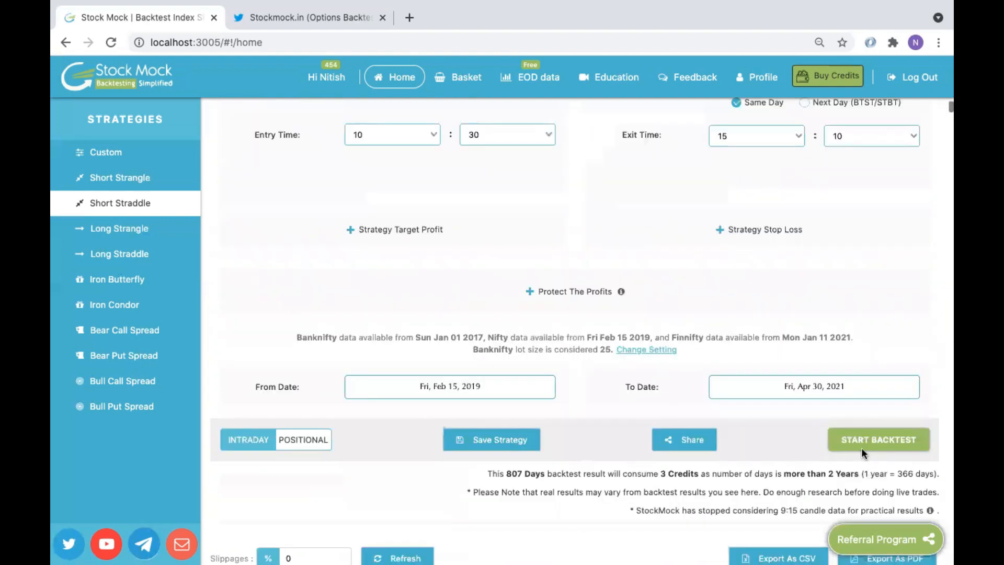
pyautogui.click(862, 447)
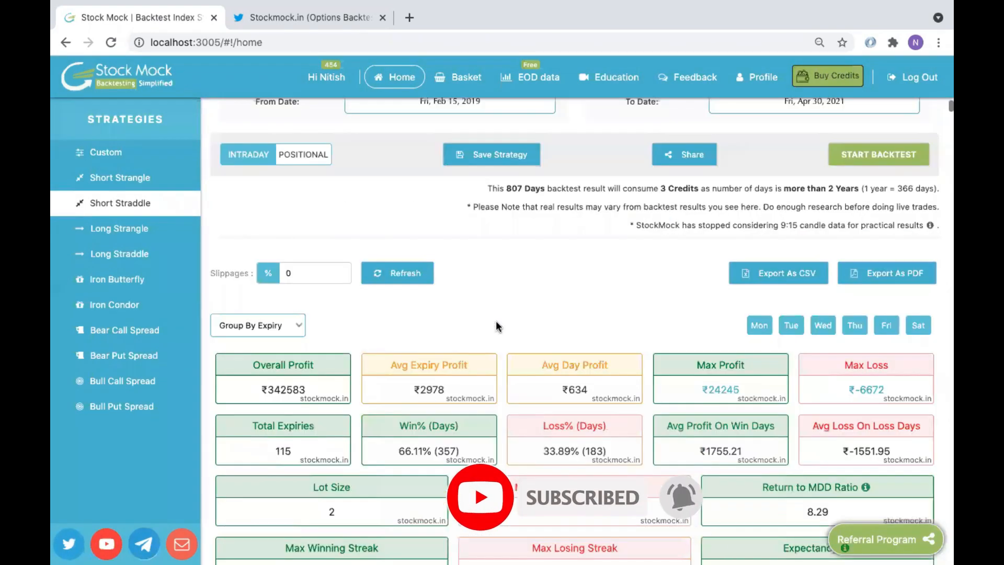
# Step: Review the max drawdown and compare the average loss on loss days with the average profit on win days
pyautogui.scroll(-4, 496, 326)
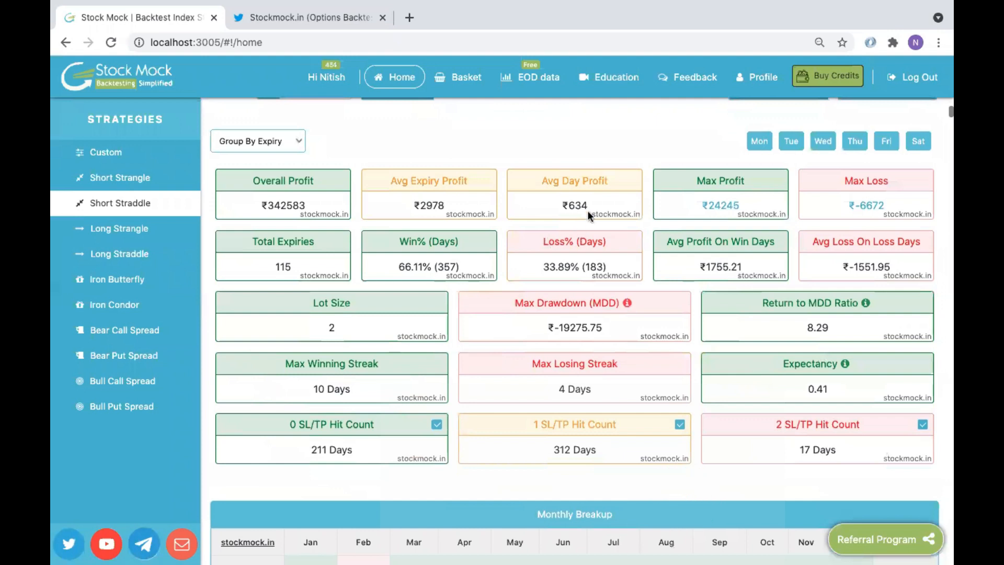
pyautogui.doubleClick(557, 331)
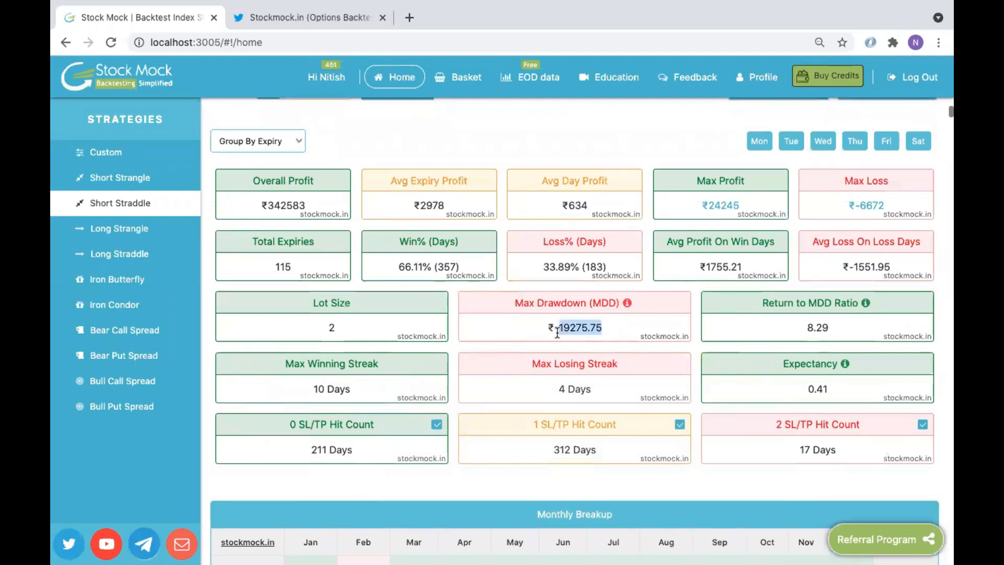
pyautogui.click(558, 333)
pyautogui.moveTo(891, 266); pyautogui.dragTo(710, 262)
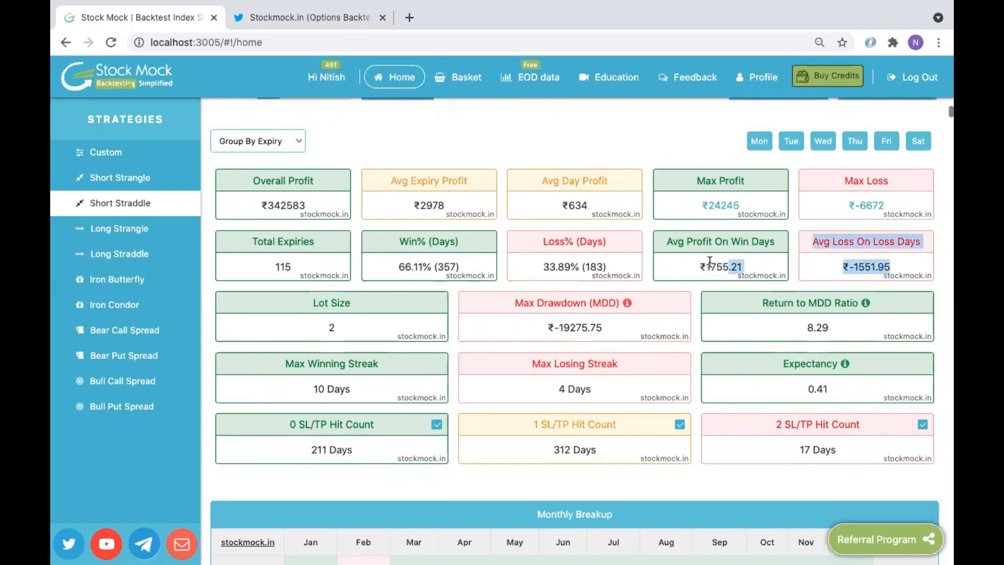
pyautogui.click(867, 271)
pyautogui.moveTo(854, 268); pyautogui.dragTo(888, 266)
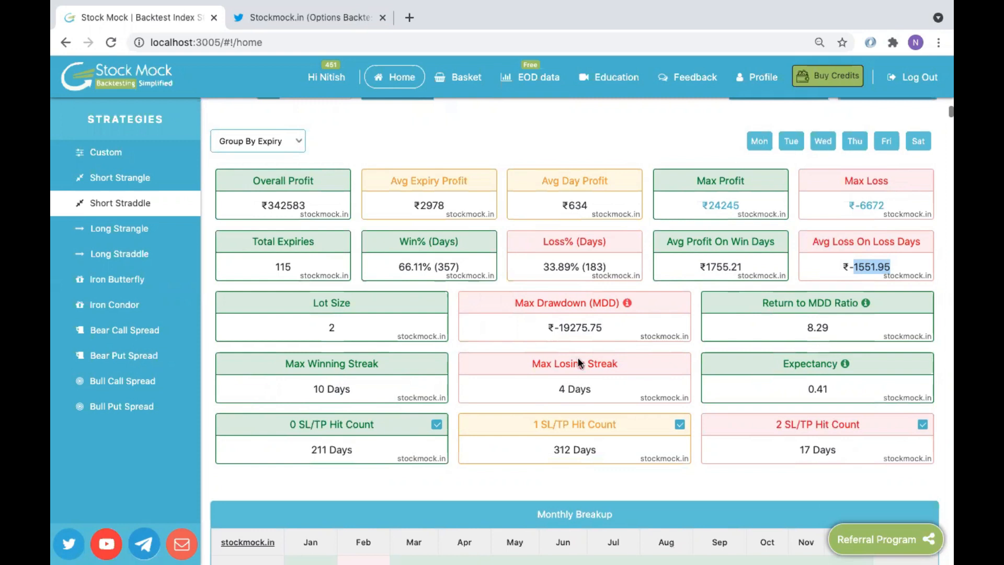
# Step: Check the monthly breakup and the profit-over-time chart for the 10:30 entry backtest
pyautogui.scroll(-3, 579, 358)
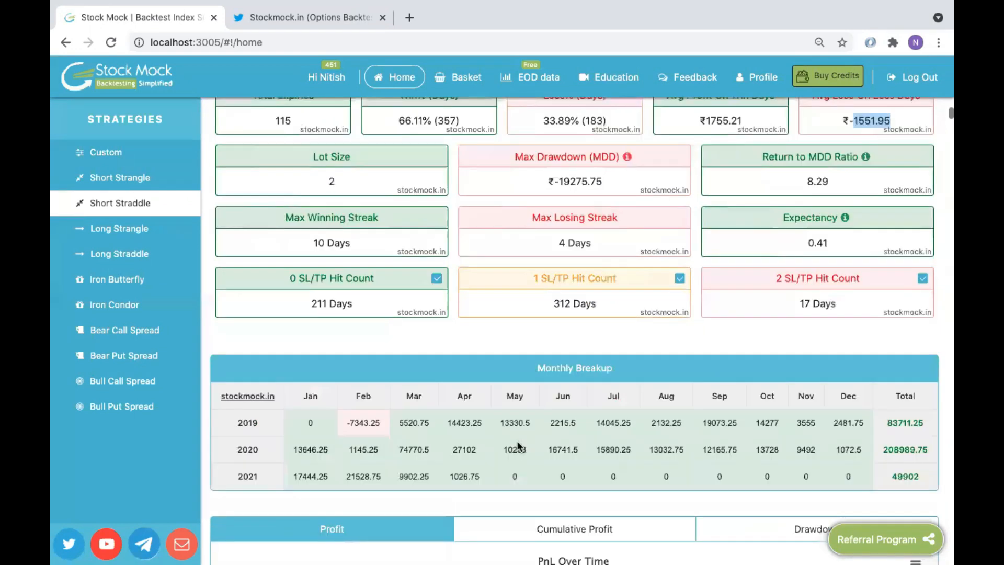
pyautogui.scroll(-9, 517, 445)
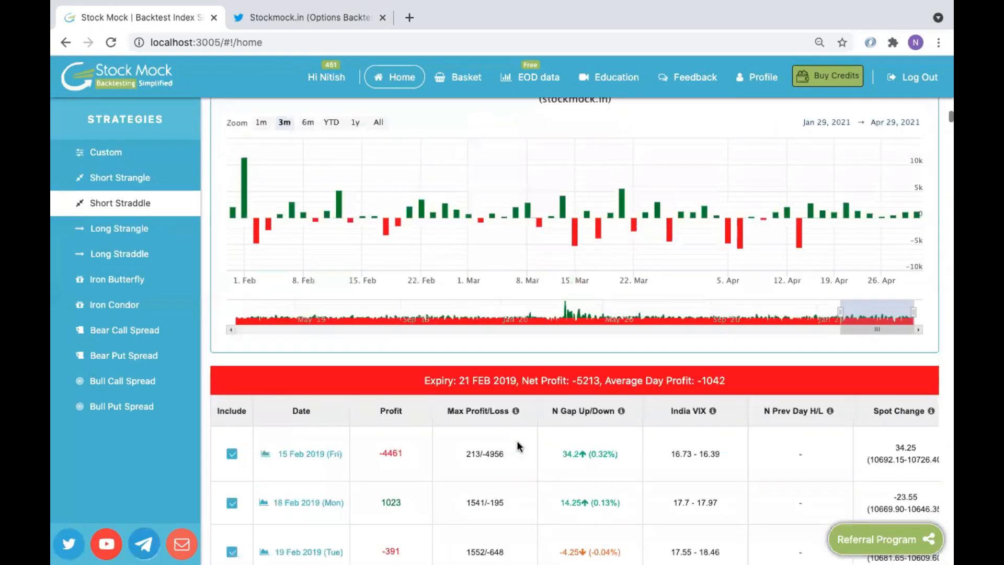
pyautogui.scroll(2, 517, 446)
pyautogui.scroll(10, 518, 446)
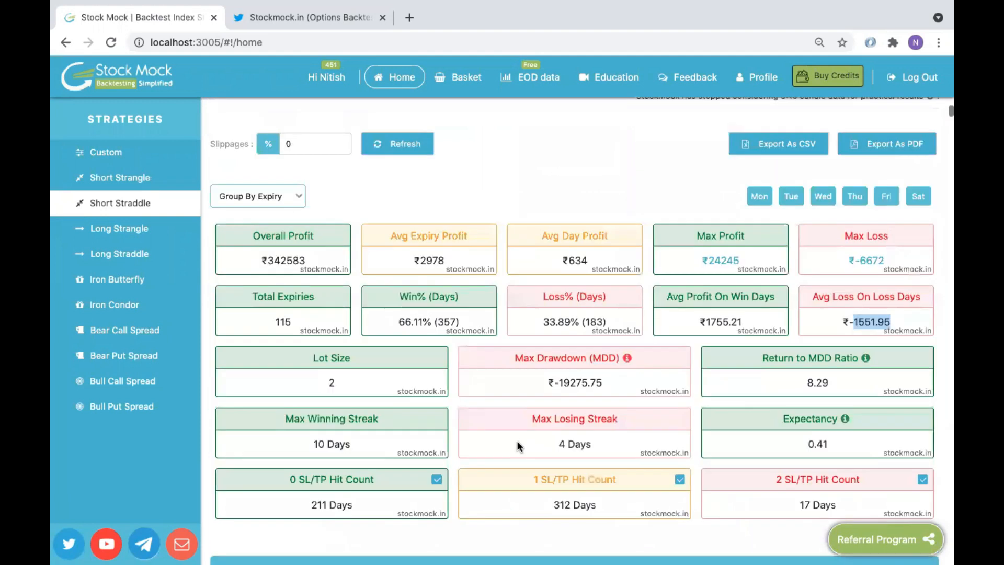
# Step: Switch the strategy to Square Off All Legs and run the intraday backtest
pyautogui.scroll(10, 518, 445)
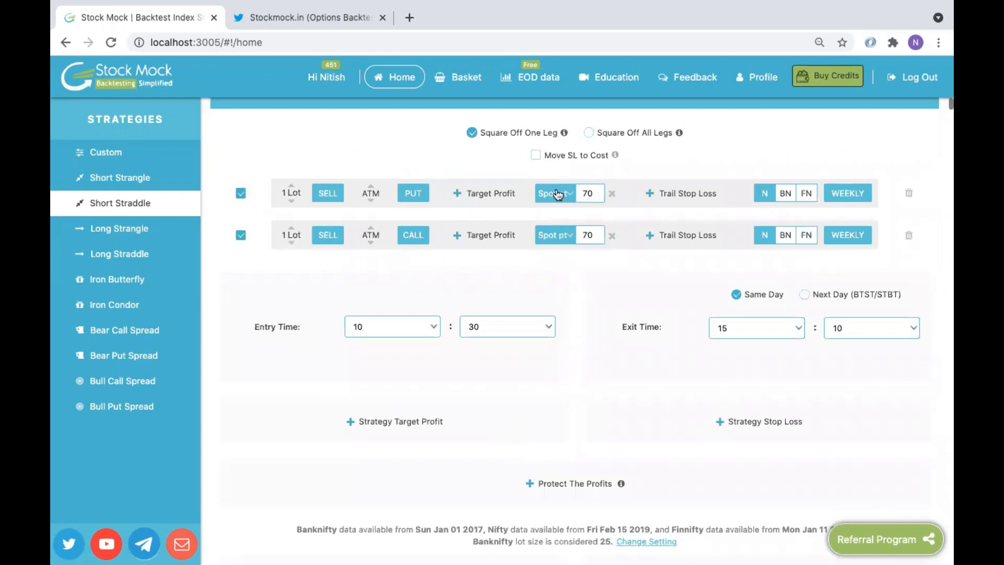
pyautogui.click(591, 135)
pyautogui.scroll(-4, 569, 338)
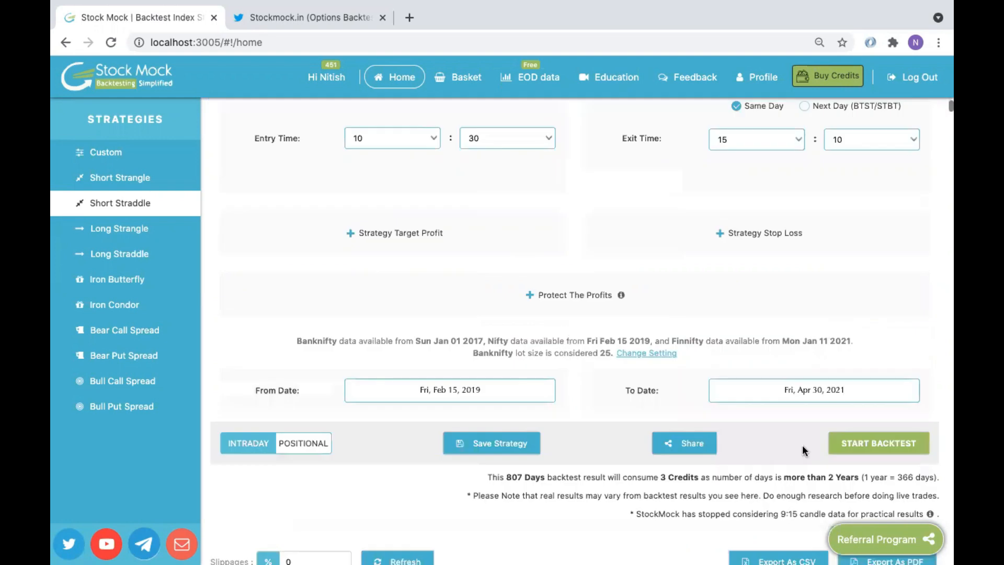
pyautogui.click(879, 445)
# Step: Review the summary figures of the backtest that squares off all legs
pyautogui.scroll(-4, 486, 260)
pyautogui.scroll(-4, 487, 260)
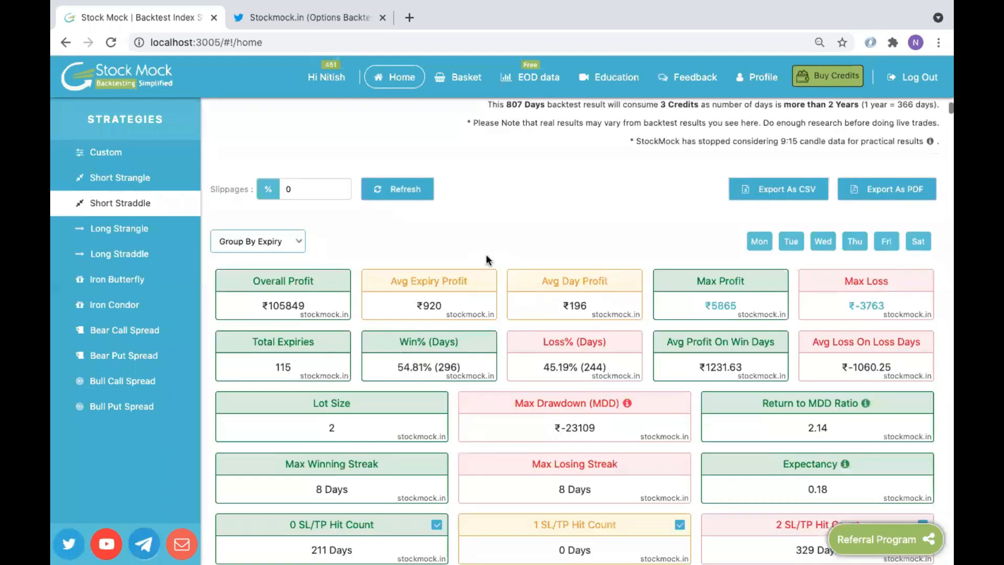
pyautogui.scroll(-3, 487, 259)
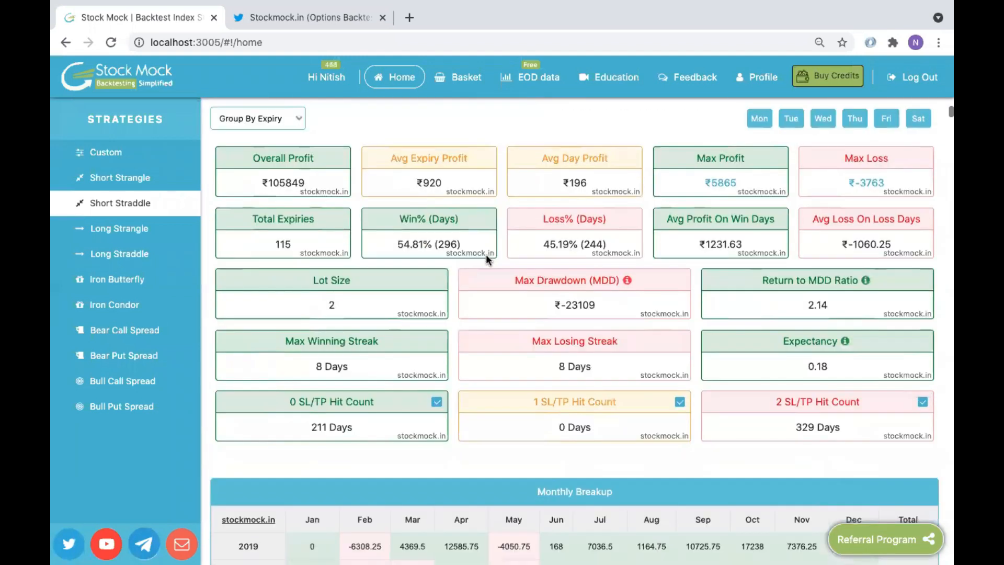
pyautogui.scroll(-1, 485, 254)
pyautogui.scroll(2, 485, 254)
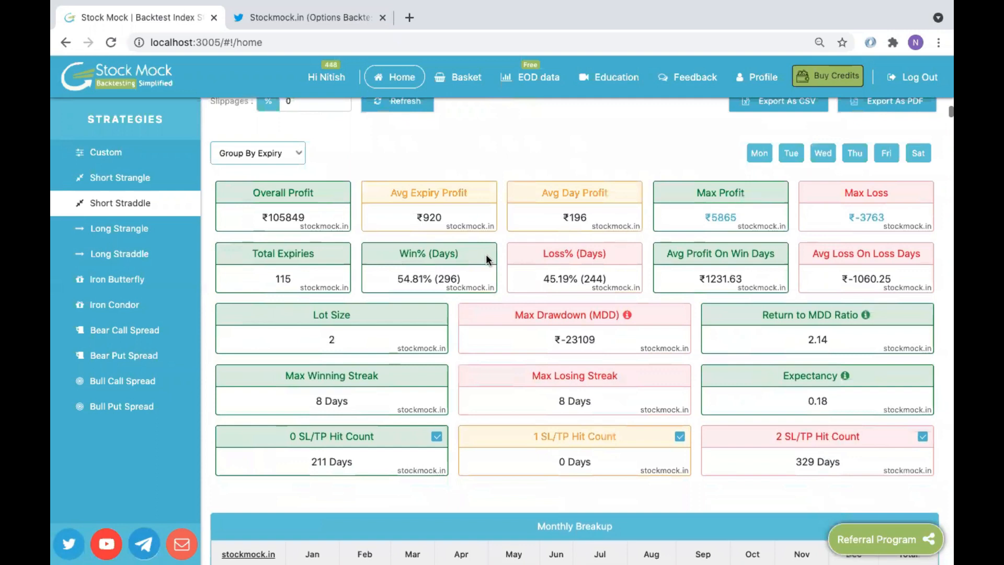
# Step: Set the entry time to 10:45 and switch back to Square Off One Leg
pyautogui.scroll(2, 486, 260)
pyautogui.scroll(5, 486, 260)
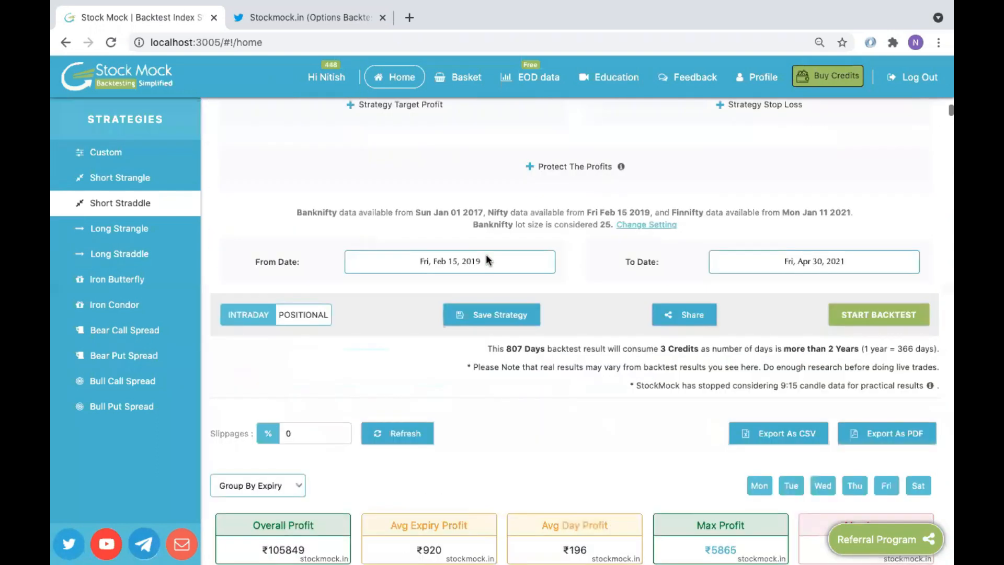
pyautogui.scroll(5, 486, 256)
pyautogui.scroll(2, 511, 359)
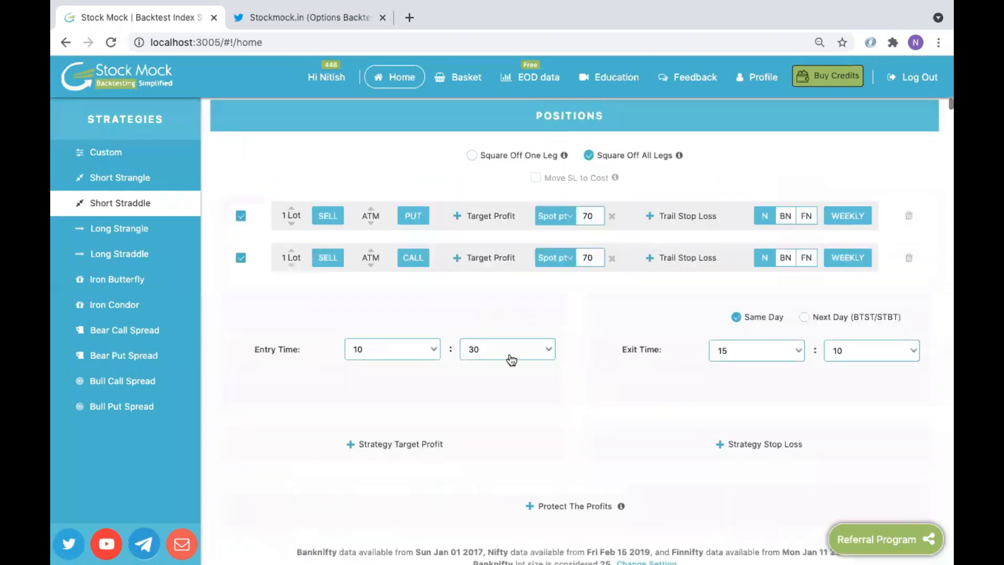
pyautogui.click(511, 358)
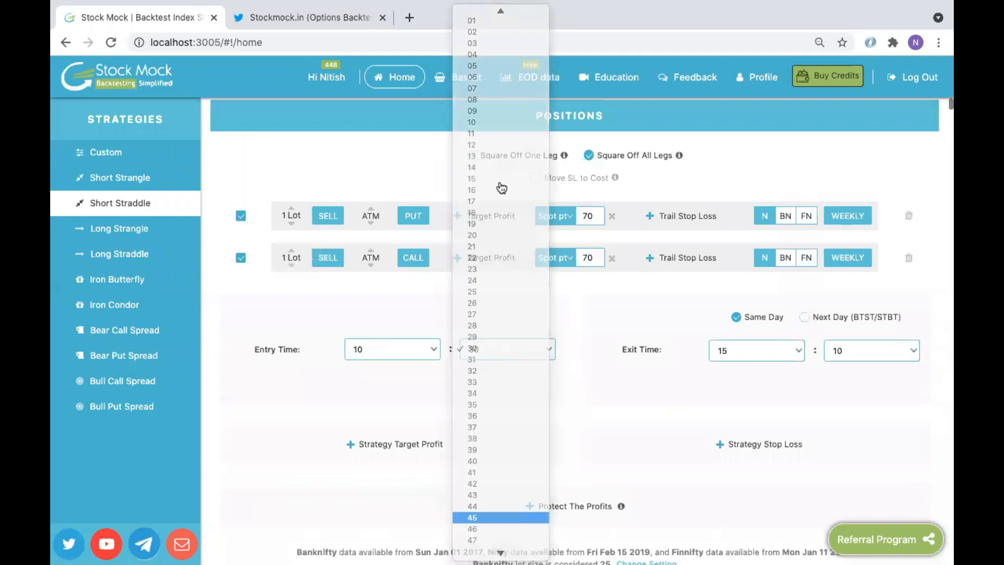
pyautogui.press('Escape')
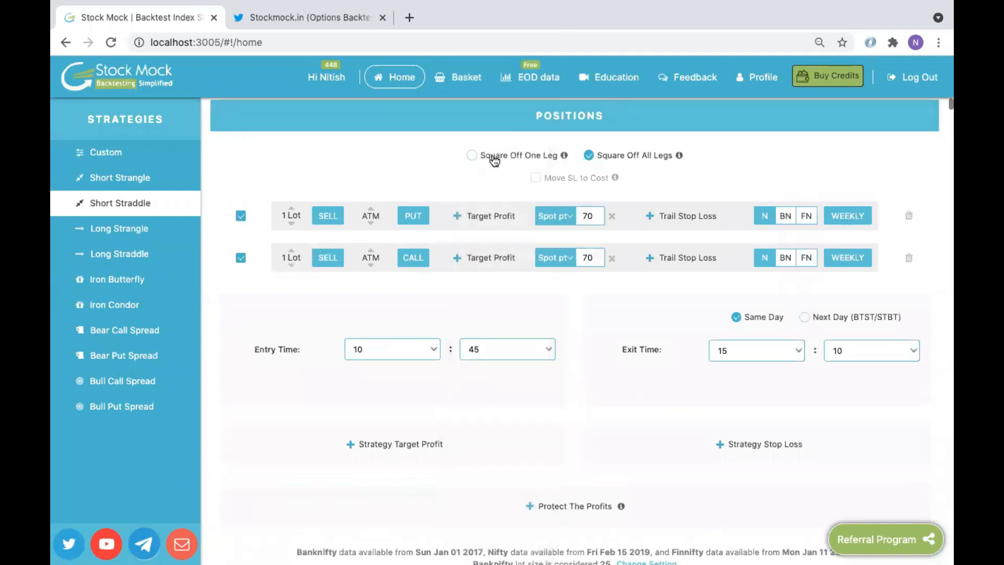
pyautogui.click(494, 157)
# Step: Run the intraday backtest with the 10:45 entry and one-leg square-off
pyautogui.scroll(-1, 585, 332)
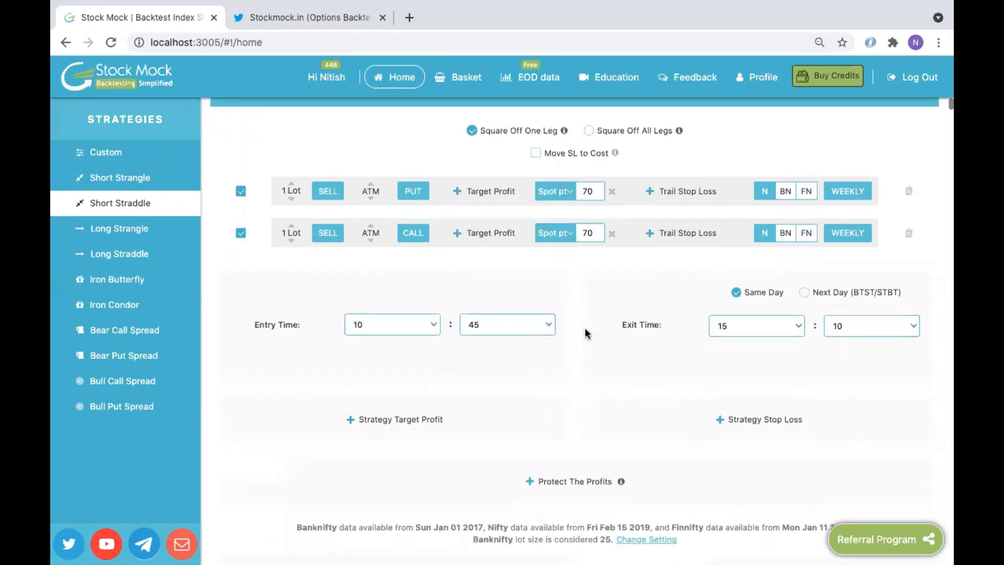
pyautogui.scroll(-3, 845, 497)
pyautogui.click(859, 488)
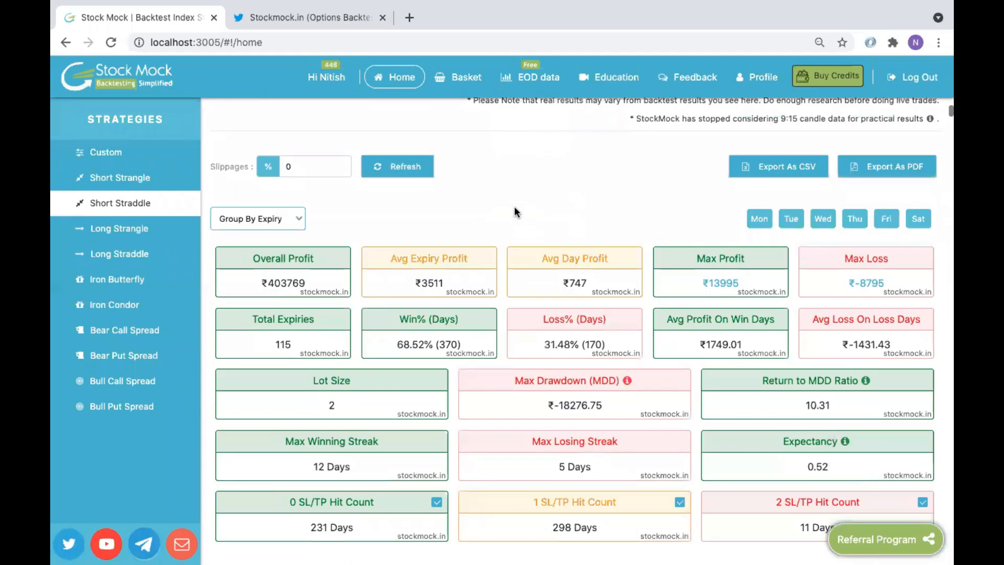
# Step: Review the average day profit and max drawdown of the 10:45 entry backtest
pyautogui.scroll(-1, 513, 206)
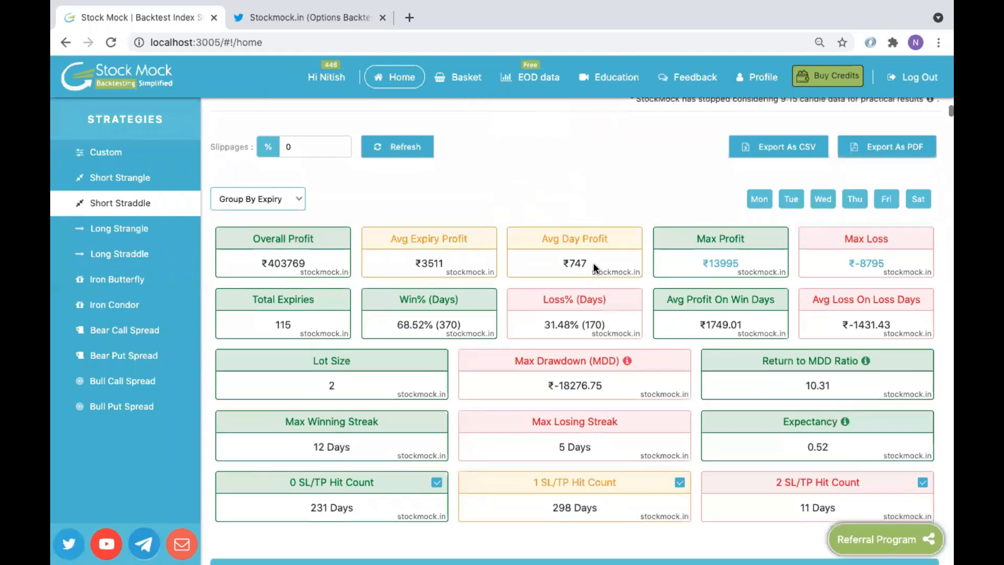
pyautogui.doubleClick(561, 264)
pyautogui.moveTo(595, 390); pyautogui.dragTo(552, 390)
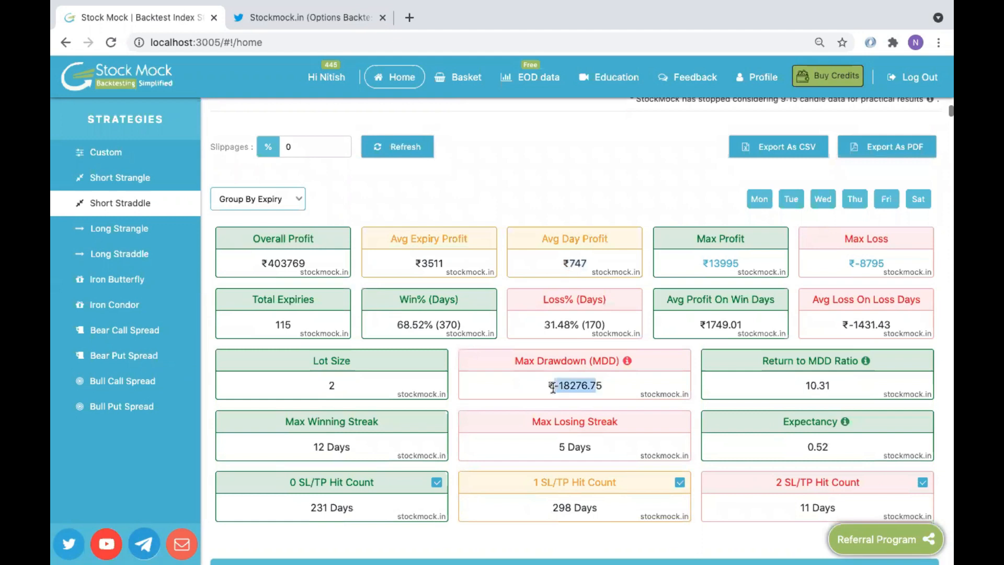
pyautogui.click(553, 389)
# Step: Check the monthly breakup and the profit-over-time chart for the 10:45 entry backtest
pyautogui.scroll(-4, 553, 389)
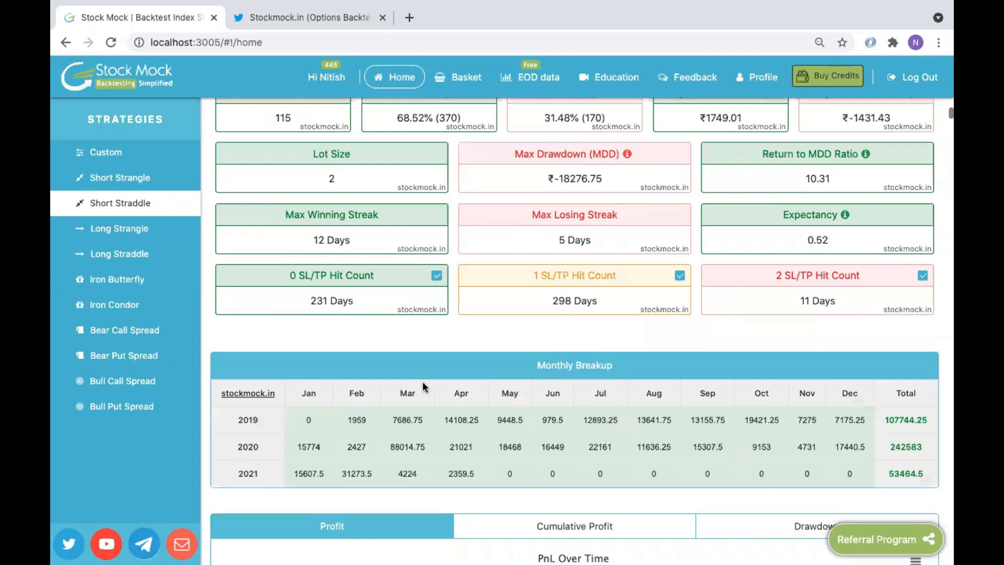
pyautogui.scroll(-3, 422, 386)
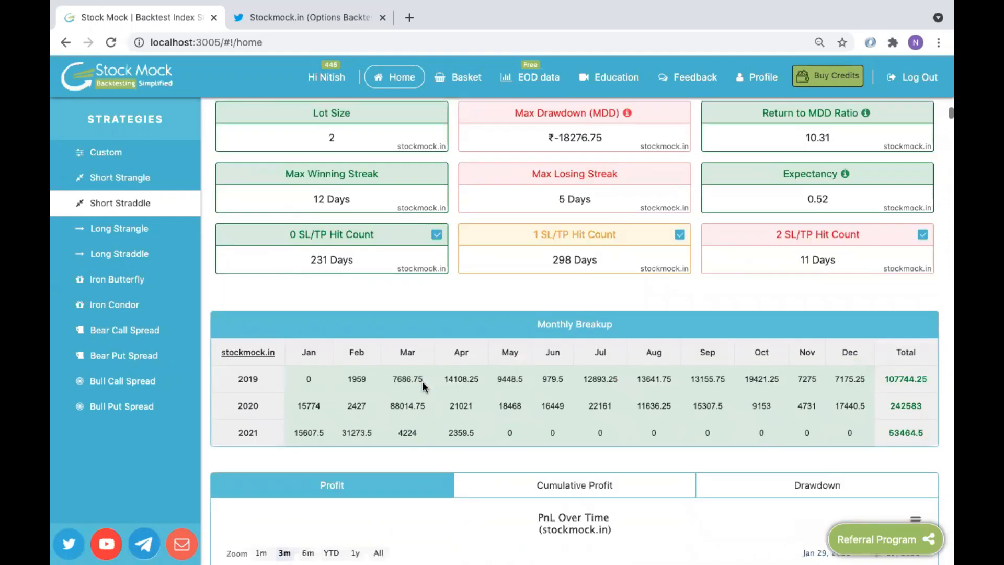
pyautogui.scroll(-5, 424, 387)
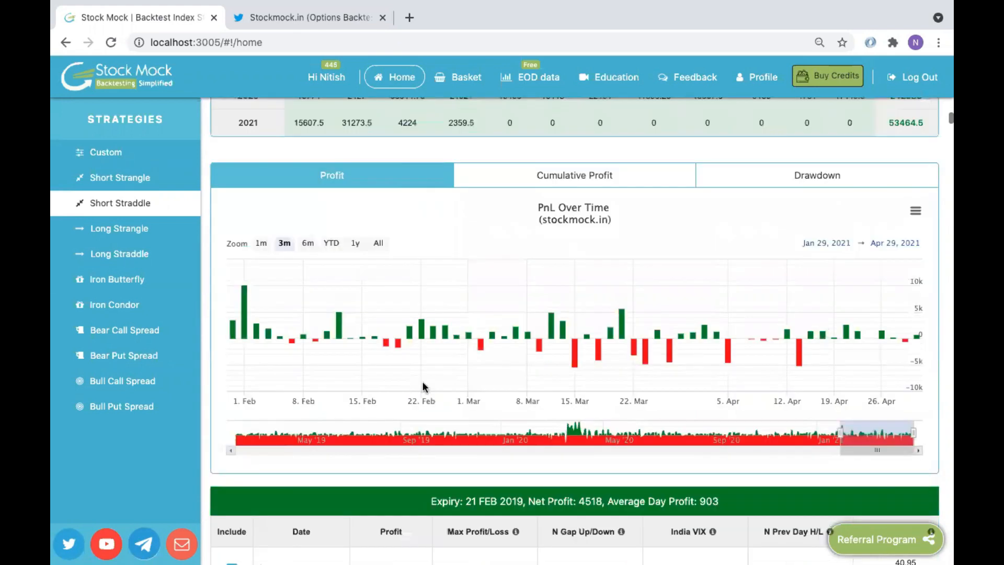
pyautogui.scroll(7, 423, 386)
pyautogui.scroll(5, 423, 386)
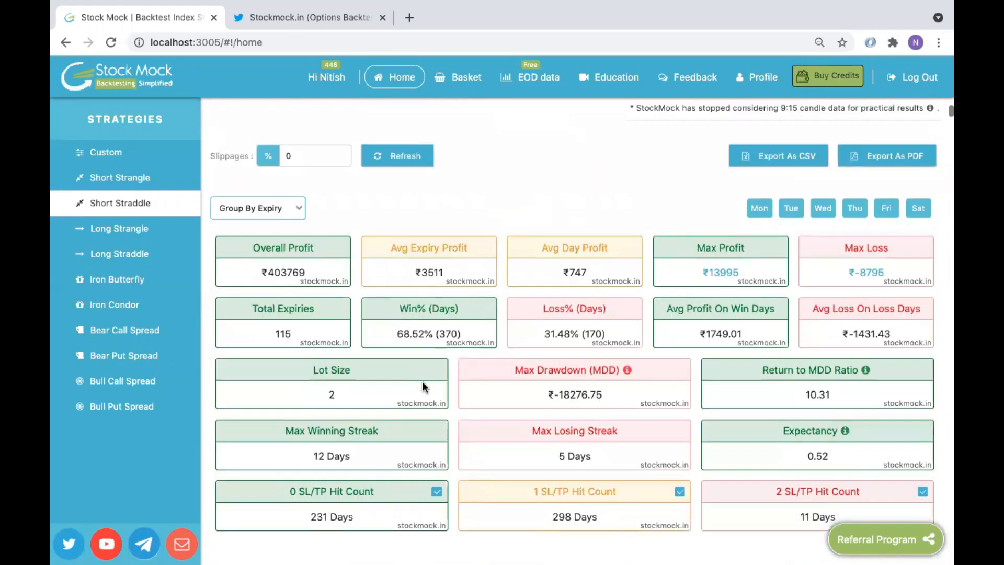
# Step: Change the stop loss type to Spot % on both the PUT and CALL legs
pyautogui.scroll(4, 423, 386)
pyautogui.scroll(4, 422, 386)
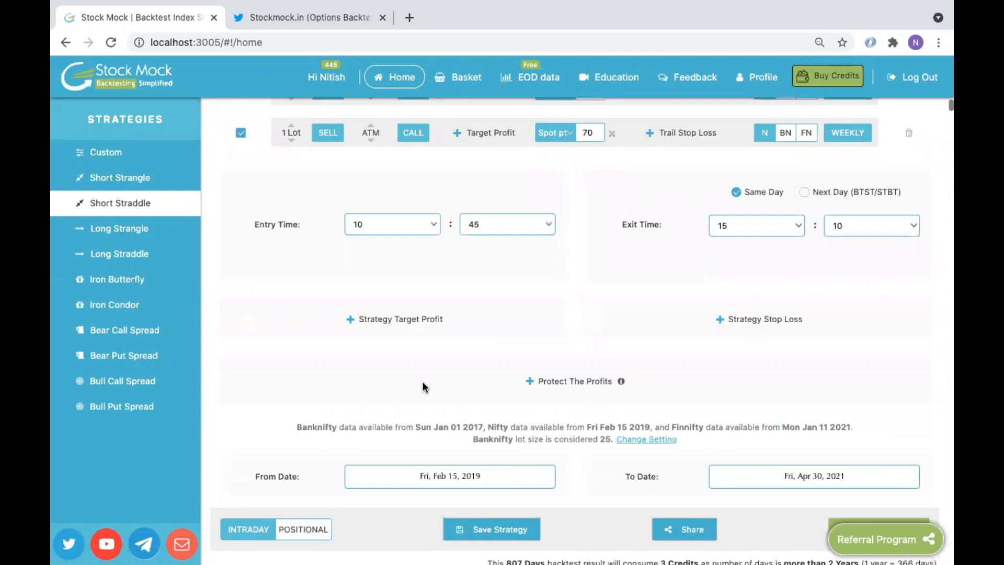
pyautogui.scroll(2, 423, 386)
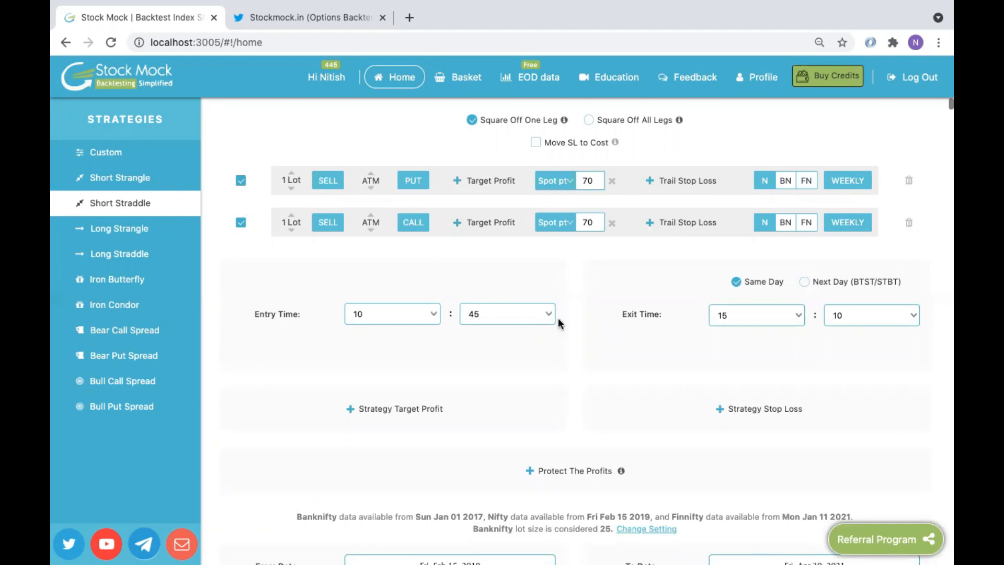
pyautogui.click(567, 189)
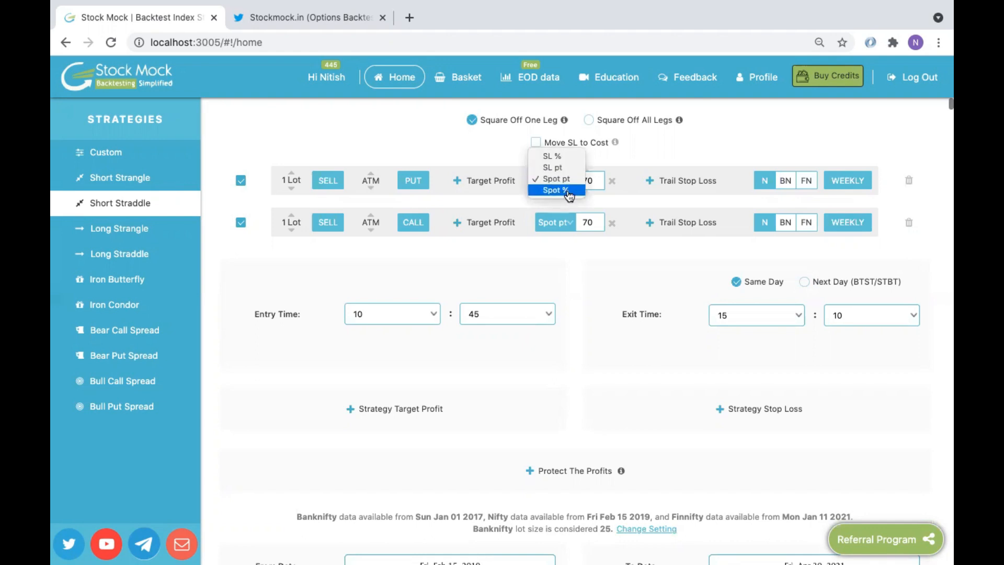
pyautogui.click(569, 191)
pyautogui.click(569, 222)
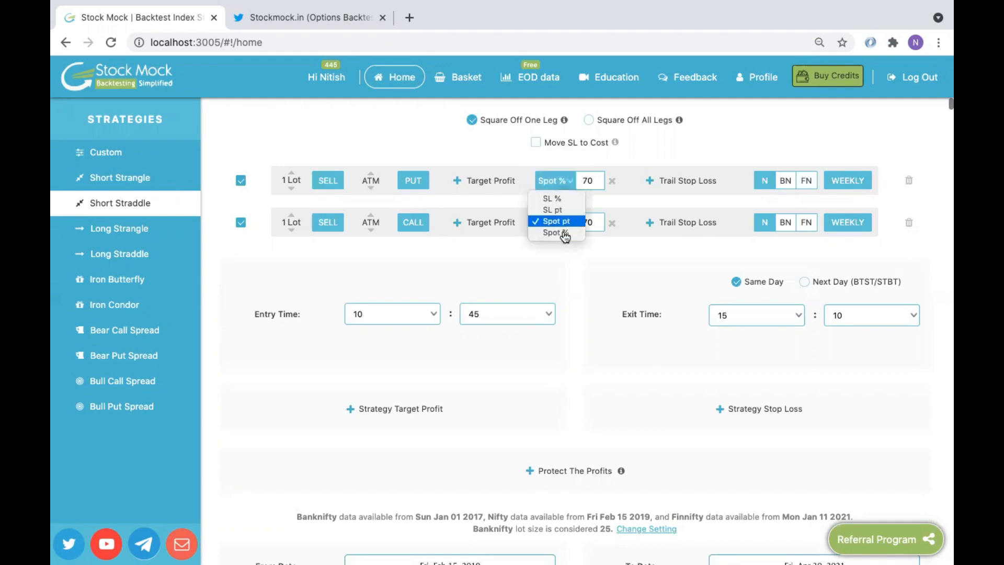
# Step: Set the spot percentage stop loss to 0.4 on both the PUT and CALL legs
pyautogui.click(587, 181)
pyautogui.doubleClick(587, 181)
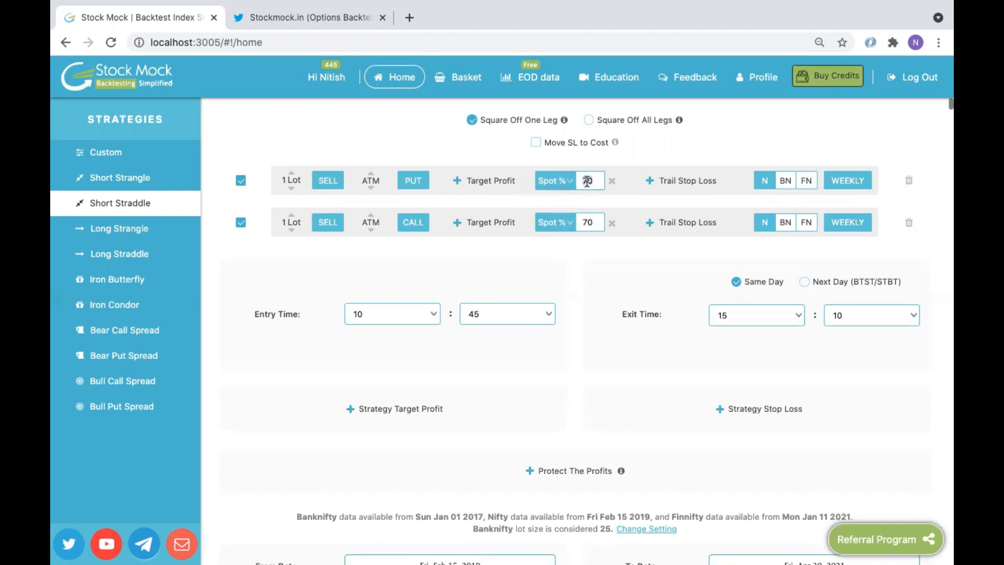
pyautogui.write('0.4')
pyautogui.doubleClick(587, 222)
pyautogui.write('0.4')
pyautogui.scroll(-1, 659, 375)
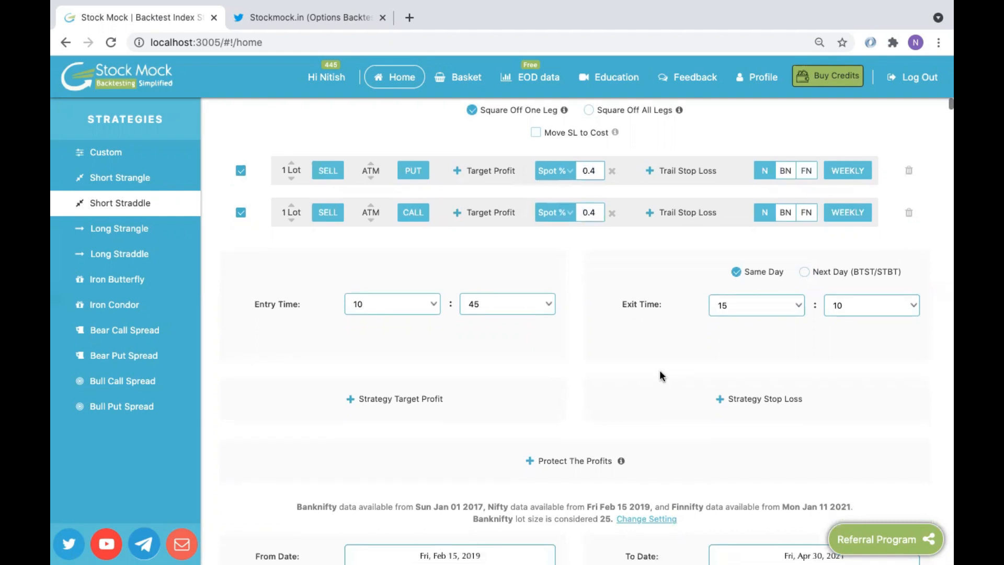
# Step: Run the backtest with the 0.4 spot percentage stop loss and check its average day profit and max drawdown
pyautogui.scroll(-3, 660, 374)
pyautogui.click(904, 443)
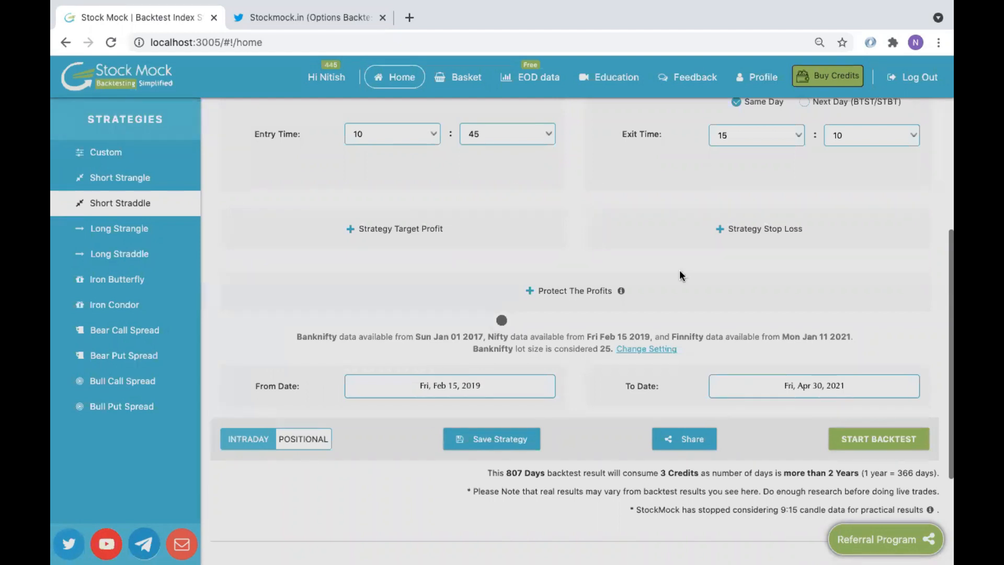
pyautogui.scroll(-7, 614, 445)
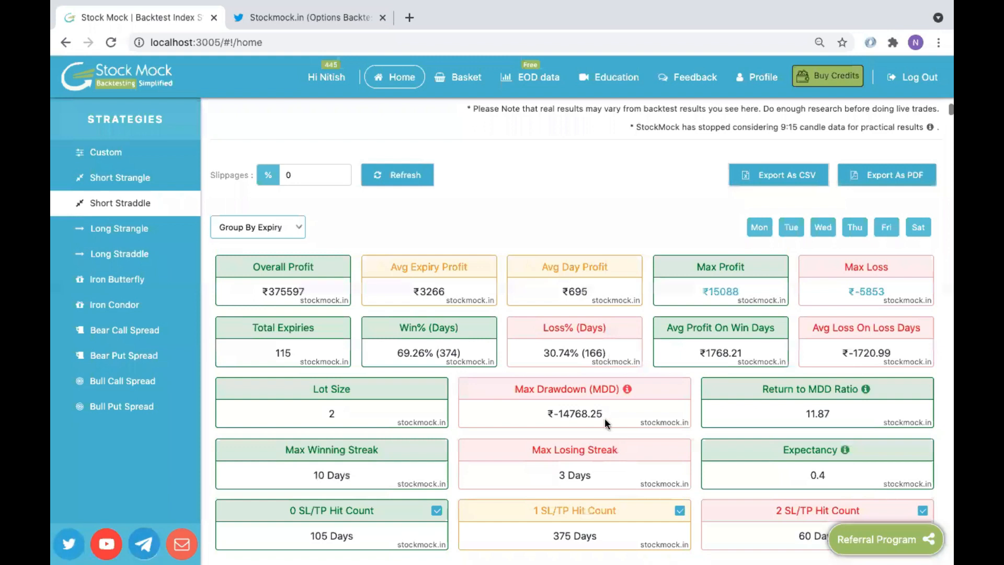
pyautogui.scroll(-2, 606, 424)
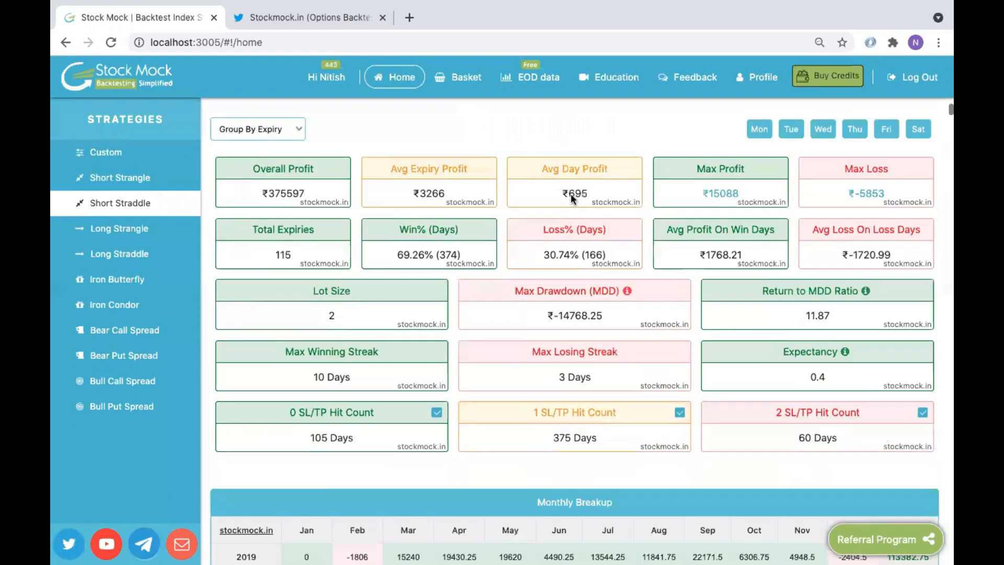
pyautogui.doubleClick(560, 315)
pyautogui.scroll(-1, 560, 315)
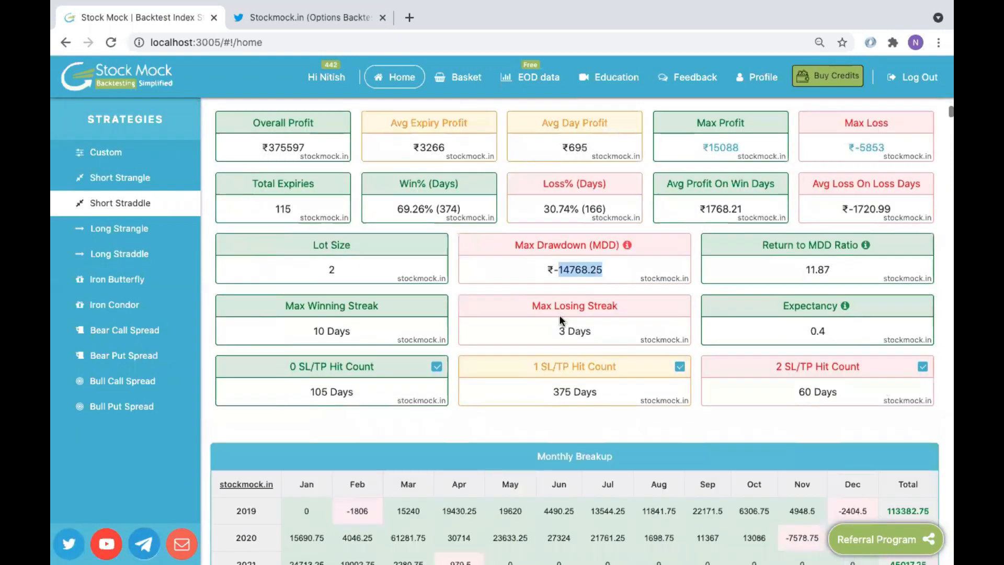
# Step: Review the monthly breakup, the profit-over-time chart and the leg results of the 21 Feb 2019 expiry
pyautogui.scroll(-2, 560, 320)
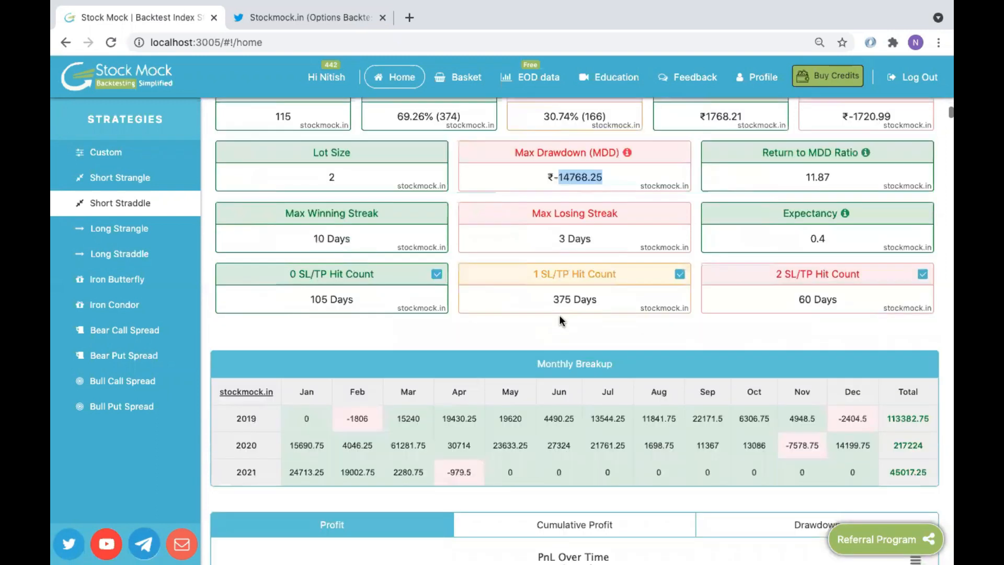
pyautogui.scroll(-1, 560, 320)
pyautogui.scroll(-5, 560, 320)
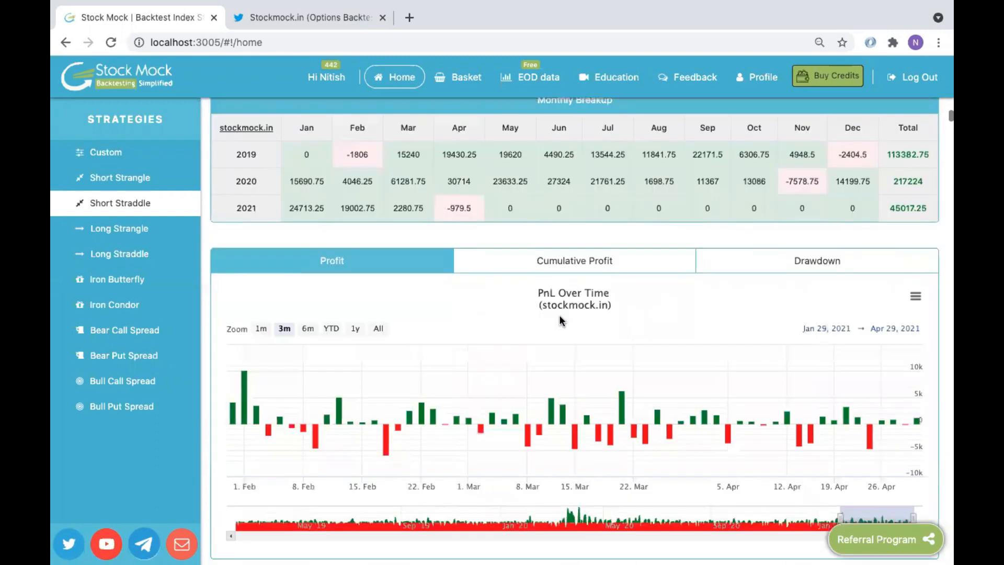
pyautogui.scroll(-5, 560, 320)
pyautogui.scroll(-2, 559, 319)
pyautogui.hscroll(2, 560, 319)
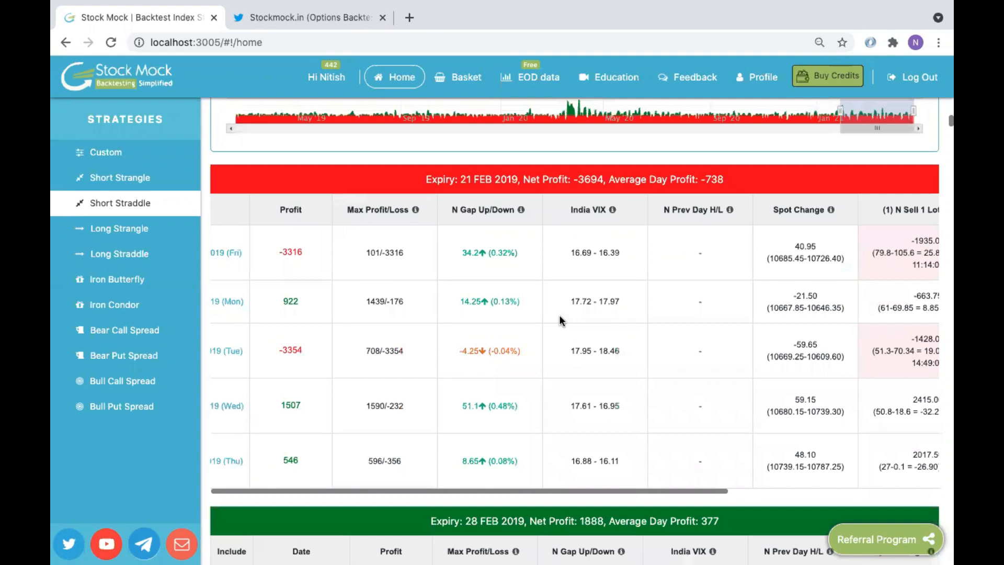
pyautogui.hscroll(4, 560, 320)
pyautogui.hscroll(-1, 586, 270)
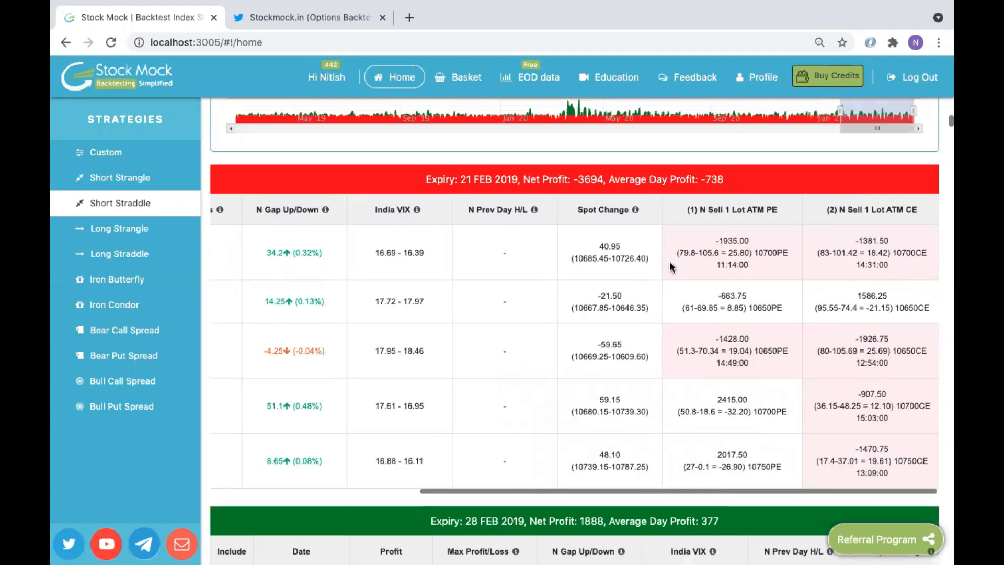
# Step: Examine the spot change and the PE and CE leg exits for the first two trading days of the 21 Feb 2019 expiry
pyautogui.doubleClick(606, 256)
pyautogui.doubleClick(752, 266)
pyautogui.doubleClick(602, 258)
pyautogui.doubleClick(897, 268)
pyautogui.click(573, 257)
pyautogui.moveTo(573, 258); pyautogui.dragTo(609, 255)
pyautogui.click(841, 275)
pyautogui.moveTo(683, 308); pyautogui.dragTo(917, 304)
pyautogui.click(917, 304)
pyautogui.scroll(-1, 651, 309)
pyautogui.moveTo(707, 262); pyautogui.dragTo(799, 277)
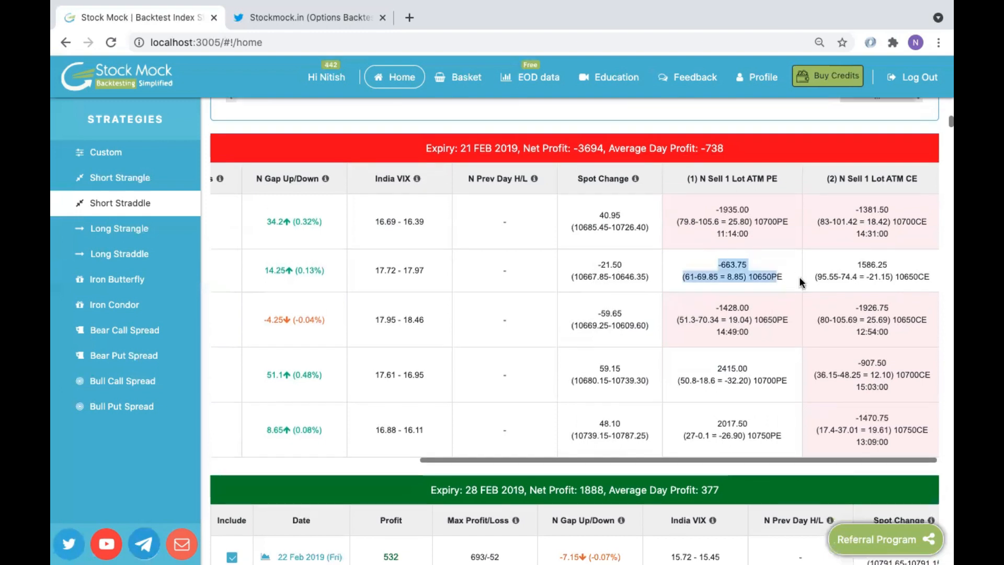
# Step: Recheck the monthly breakup, the profit chart and the daily profits of the 21 Feb 2019 expiry
pyautogui.scroll(10, 799, 278)
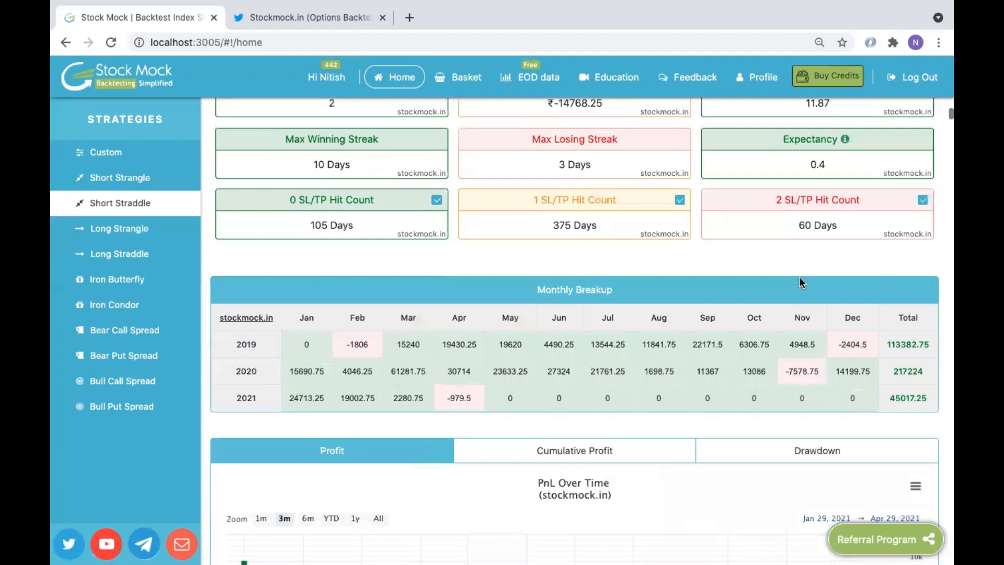
pyautogui.scroll(2, 799, 277)
pyautogui.scroll(-7, 799, 277)
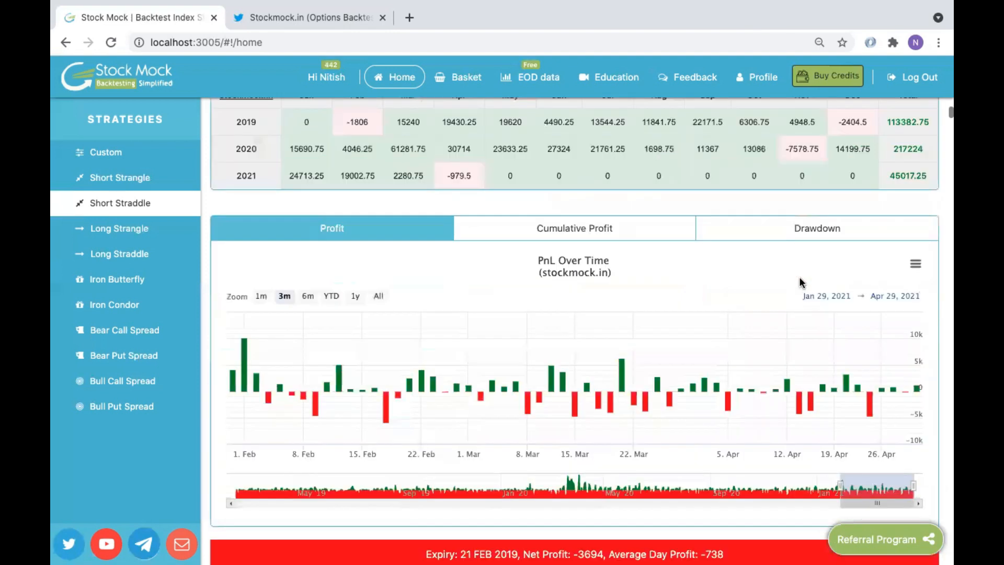
pyautogui.scroll(-6, 799, 277)
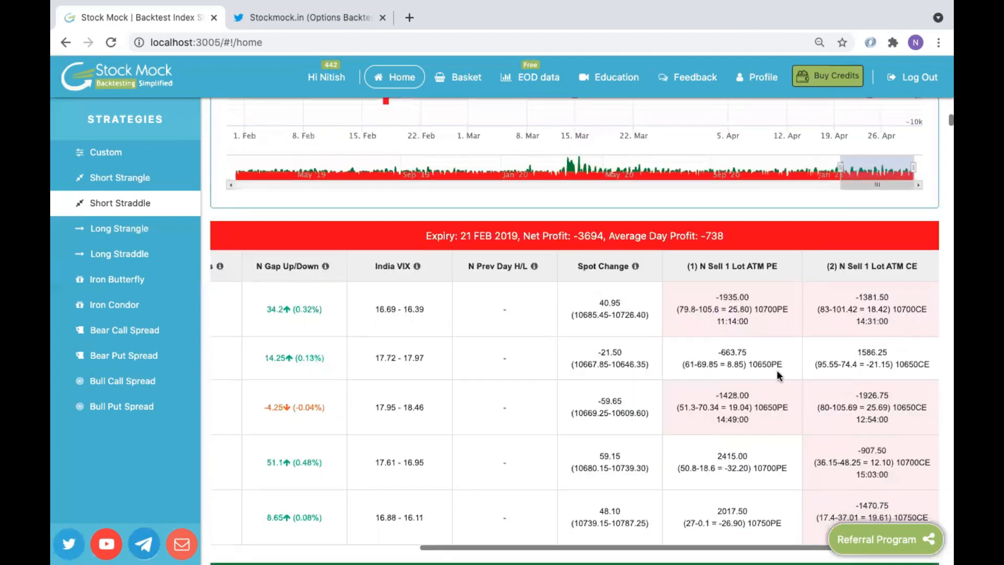
pyautogui.hscroll(-5, 776, 369)
pyautogui.hscroll(-1, 778, 375)
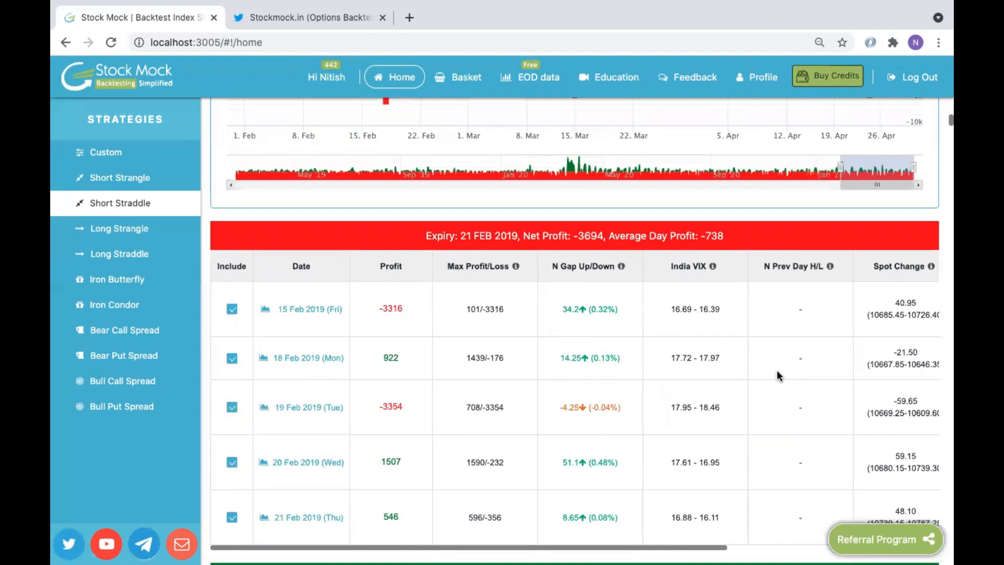
pyautogui.scroll(5, 777, 375)
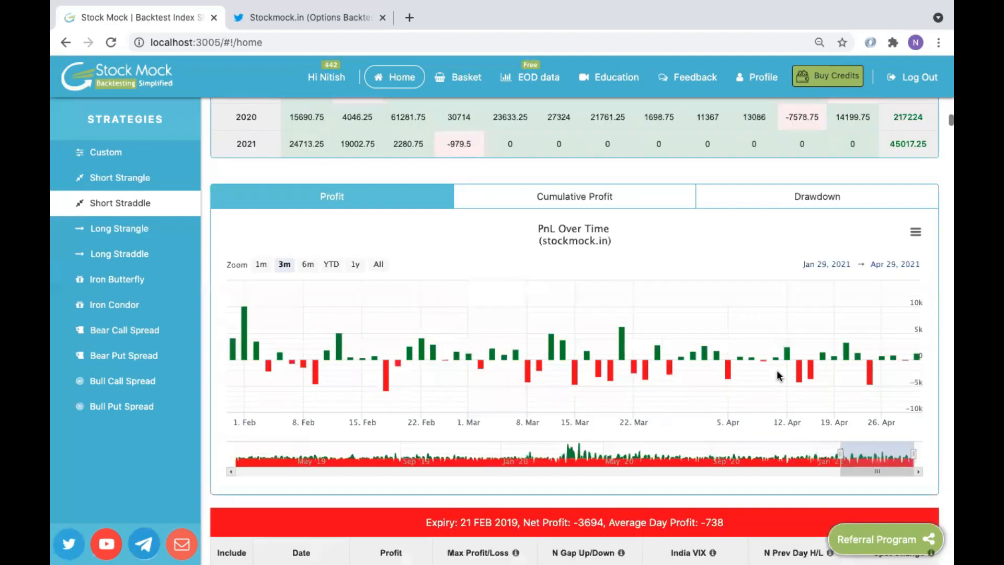
# Step: Enable Move SL to Cost for the Nifty straddle and run the backtest
pyautogui.scroll(10, 777, 376)
pyautogui.scroll(5, 778, 375)
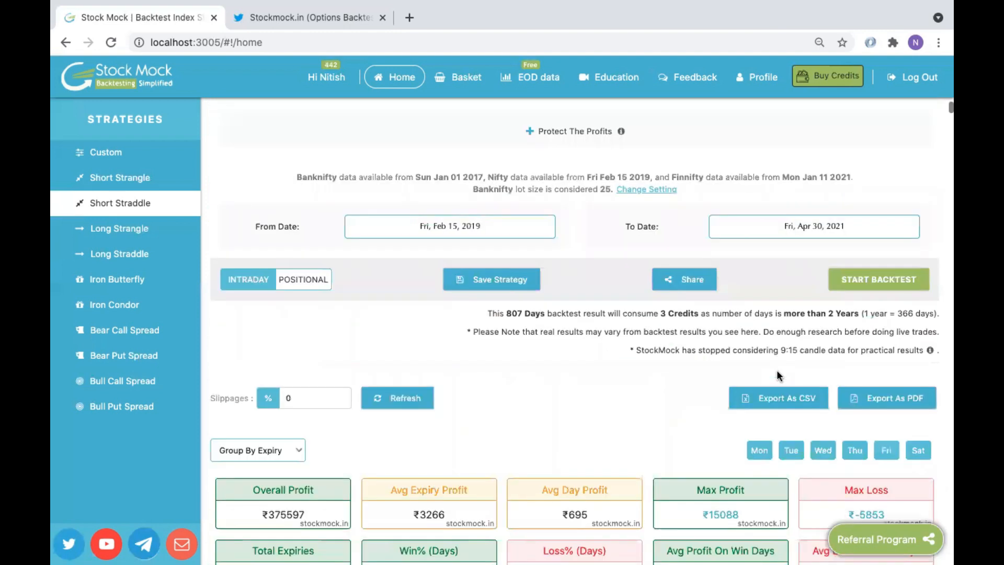
pyautogui.scroll(6, 779, 375)
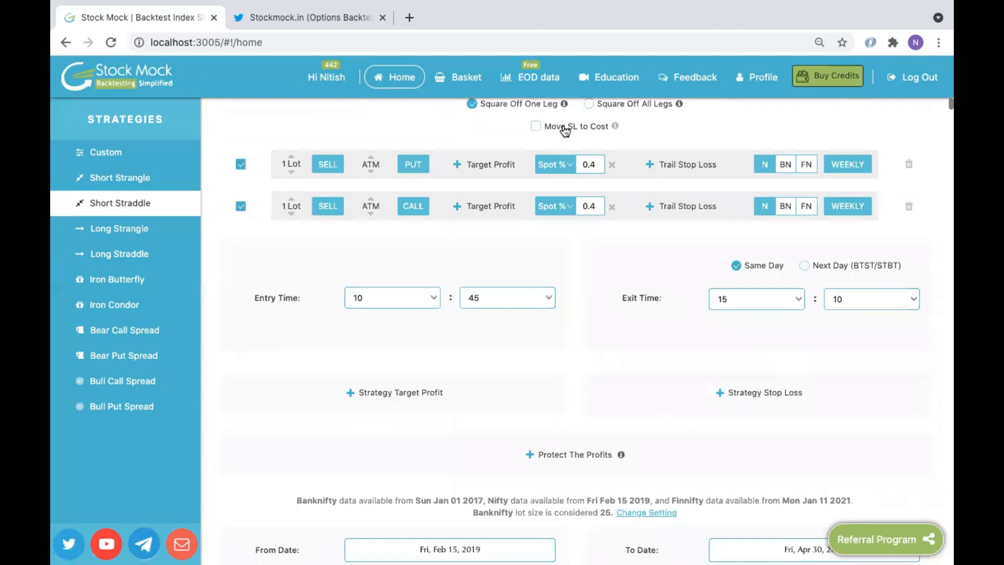
pyautogui.click(537, 129)
pyautogui.scroll(-2, 626, 281)
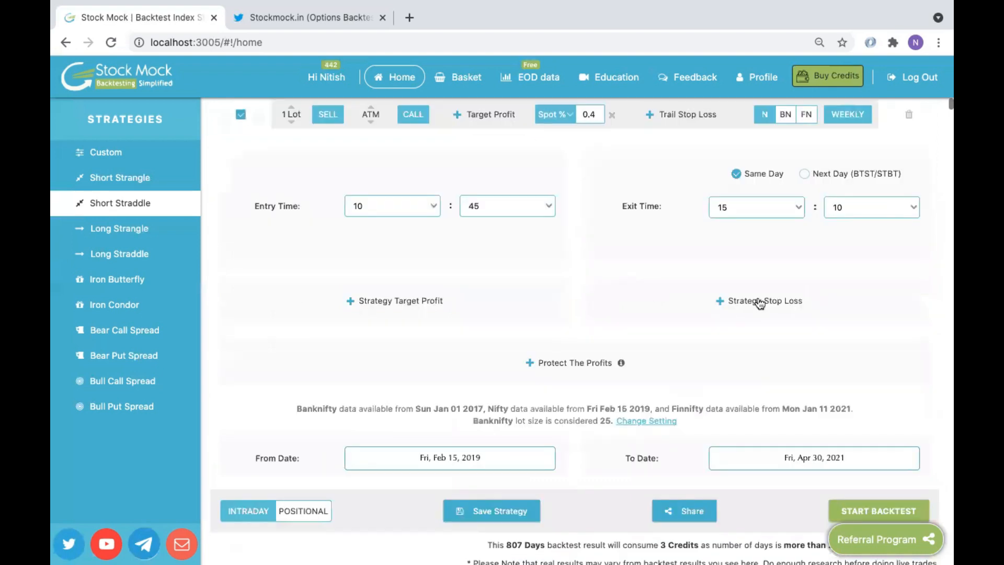
pyautogui.scroll(-4, 761, 304)
pyautogui.click(847, 334)
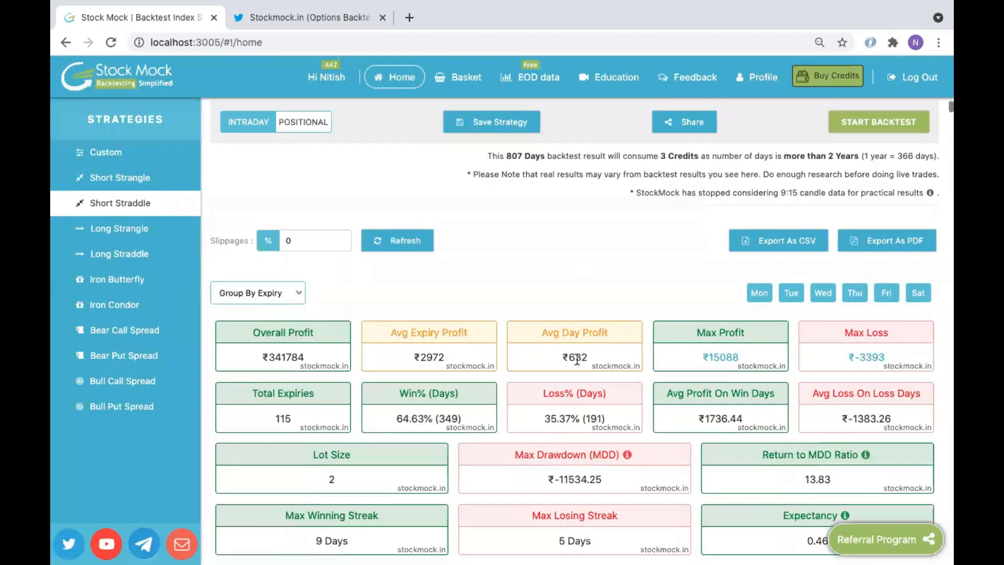
# Step: Review the max drawdown, average day profit and monthly breakup of the Move SL to Cost backtest
pyautogui.scroll(-2, 577, 360)
pyautogui.scroll(-1, 603, 371)
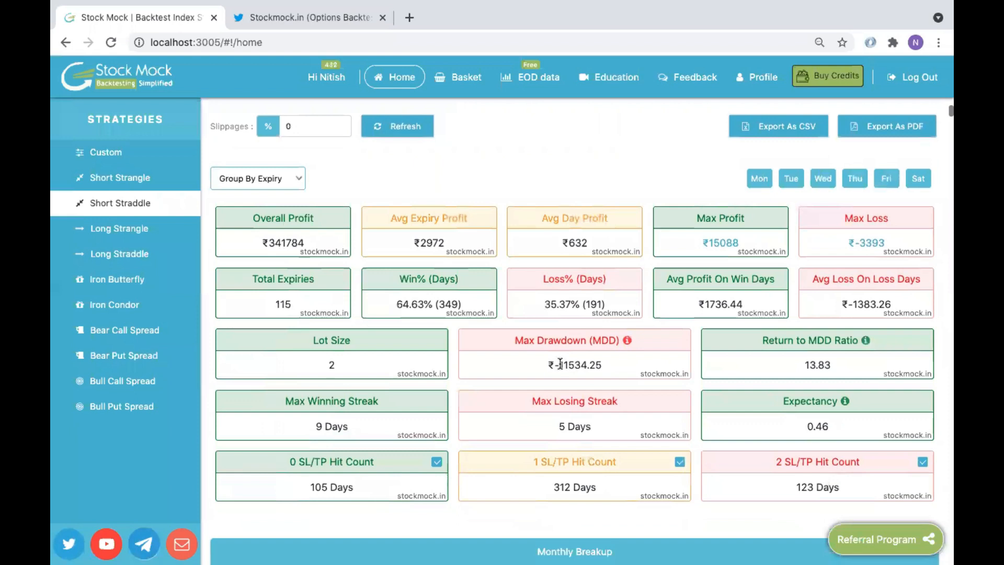
pyautogui.doubleClick(560, 364)
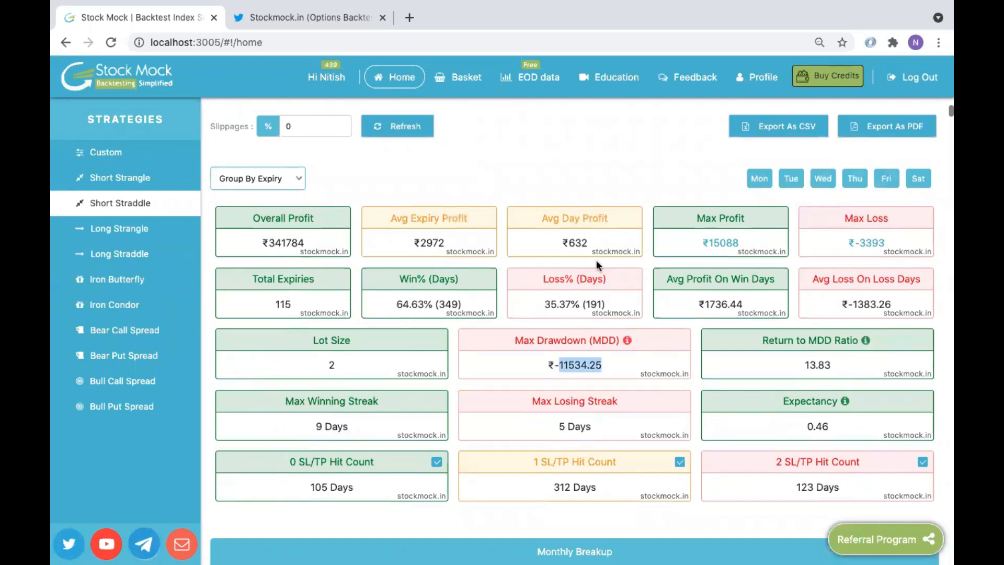
pyautogui.moveTo(512, 339); pyautogui.dragTo(616, 368)
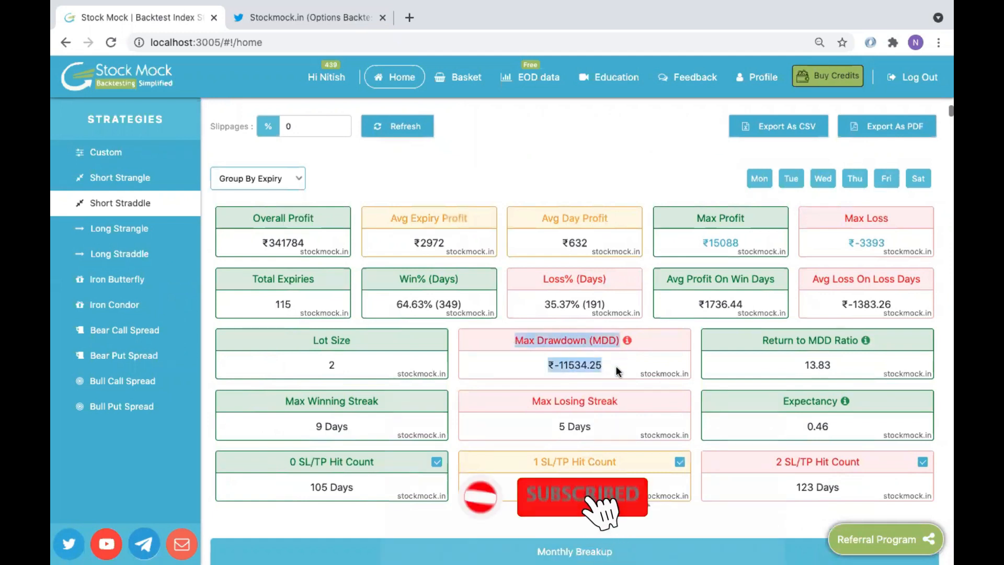
pyautogui.click(518, 341)
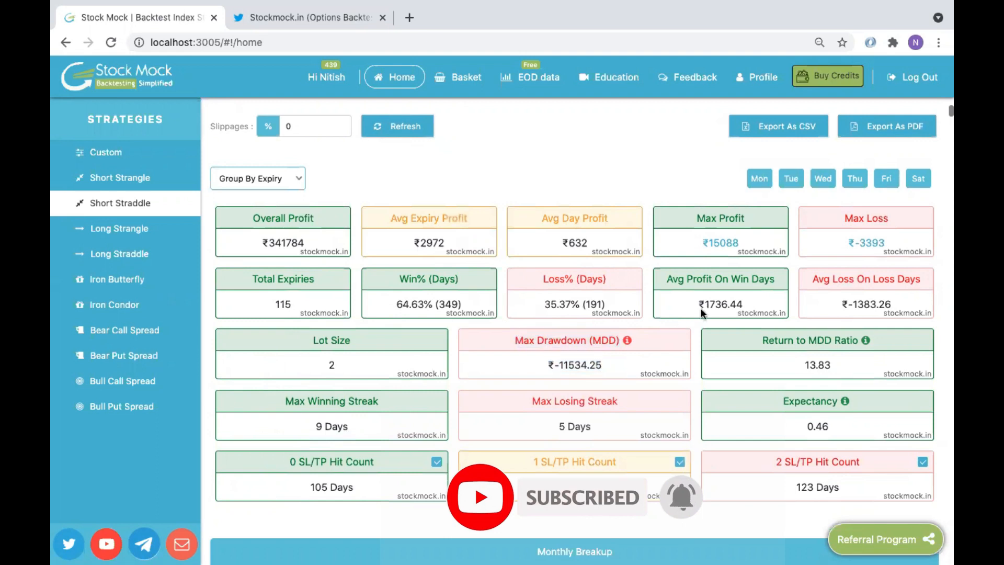
pyautogui.tripleClick(584, 243)
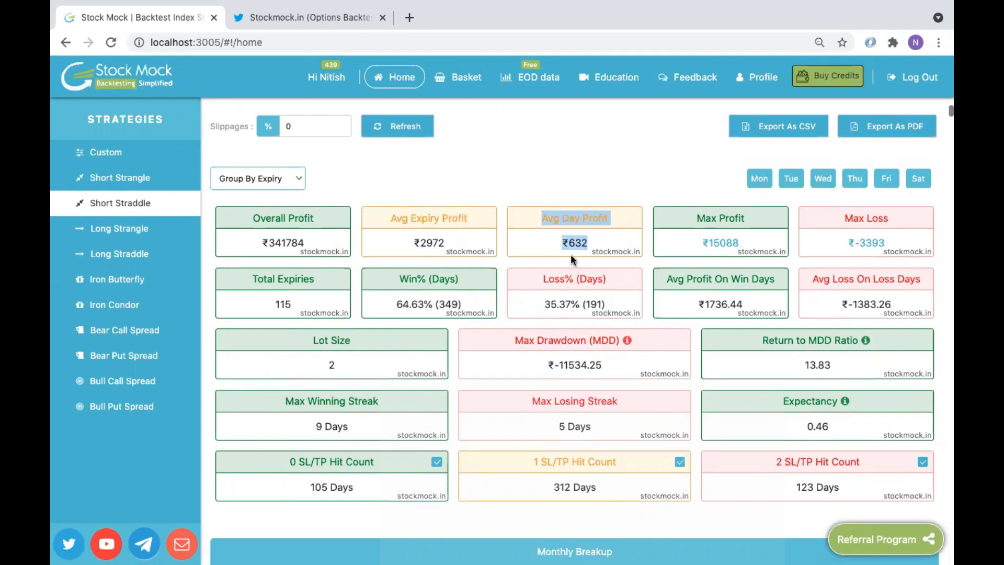
pyautogui.click(571, 256)
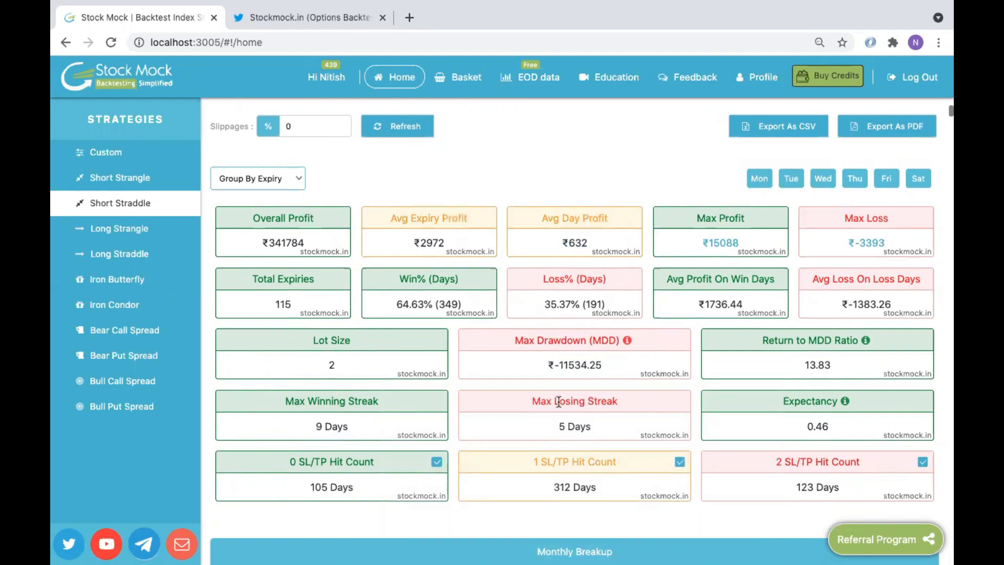
pyautogui.scroll(-4, 559, 401)
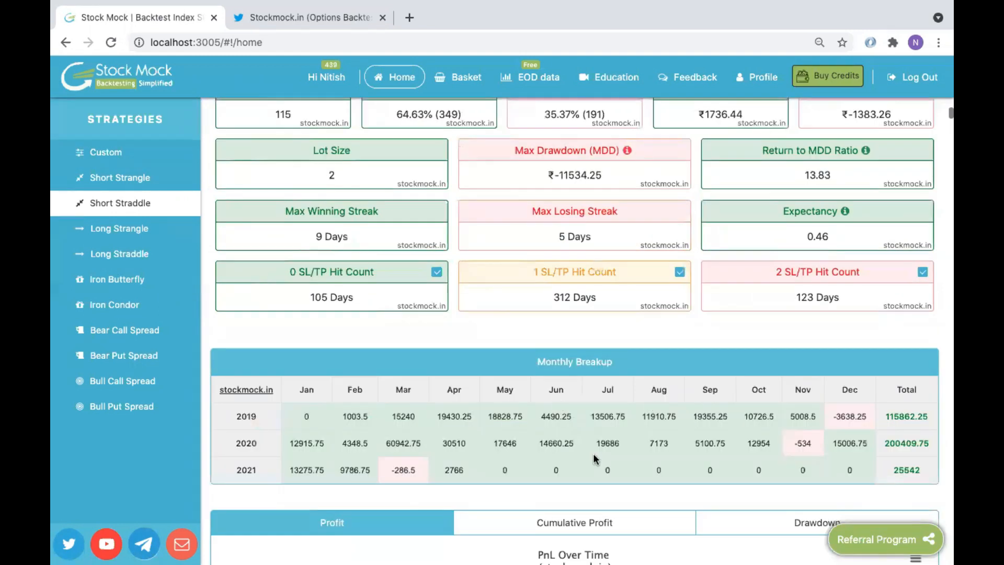
pyautogui.scroll(-4, 593, 454)
pyautogui.scroll(-5, 593, 454)
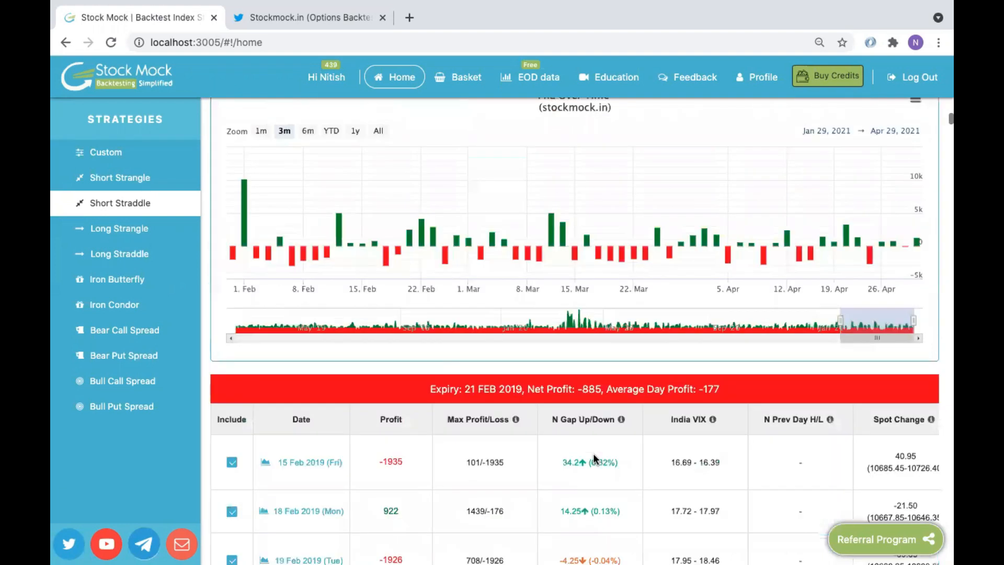
# Step: Turn off Move SL to Cost and switch both the PUT and CALL legs to Bank Nifty (BN)
pyautogui.scroll(20, 593, 459)
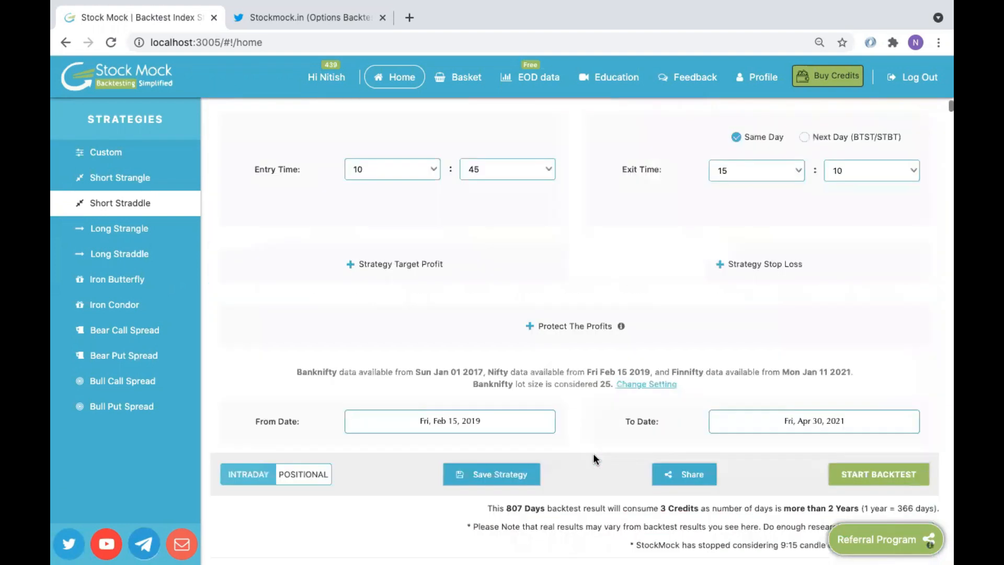
pyautogui.scroll(4, 593, 458)
pyautogui.scroll(-1, 557, 185)
pyautogui.click(560, 180)
pyautogui.click(790, 221)
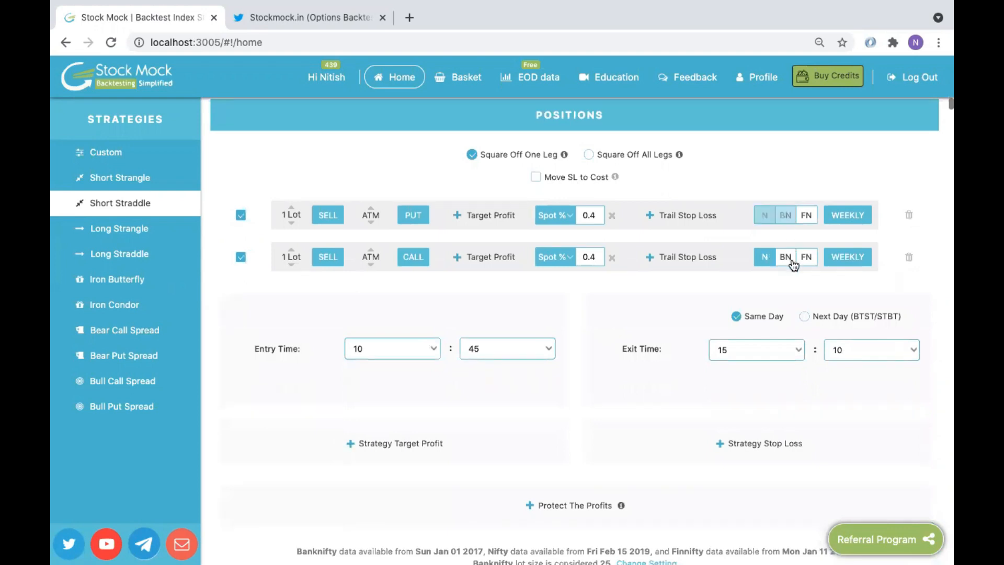
pyautogui.click(791, 260)
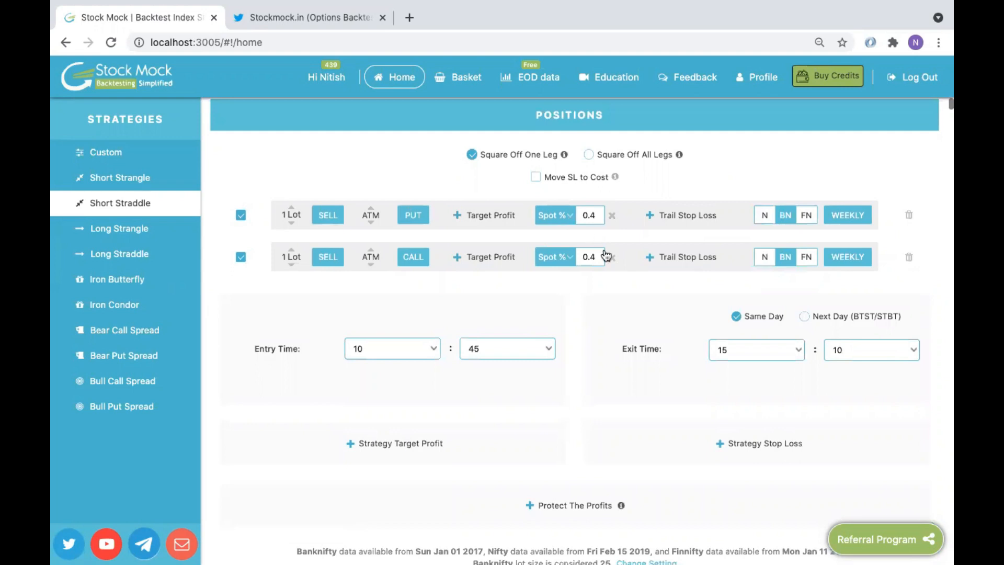
# Step: Run the Bank Nifty straddle backtest with the 0.4 spot percentage stop loss on both legs
pyautogui.click(555, 215)
pyautogui.scroll(-1, 625, 290)
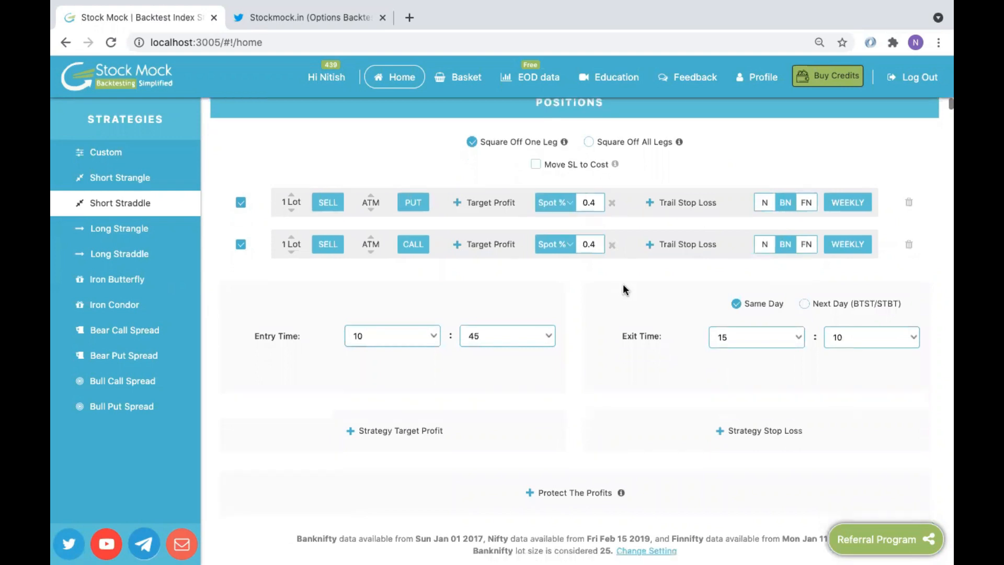
pyautogui.scroll(-3, 623, 288)
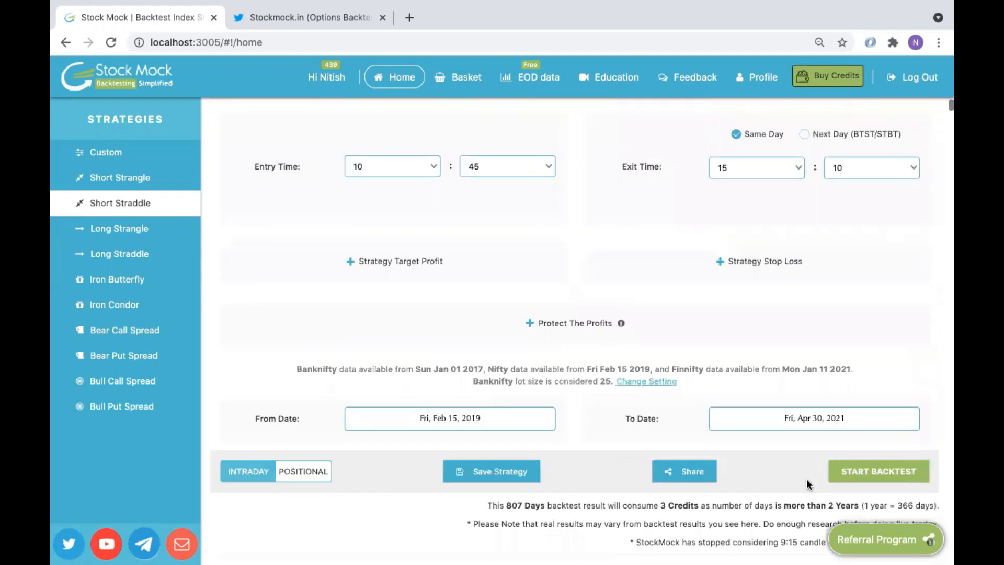
pyautogui.click(852, 476)
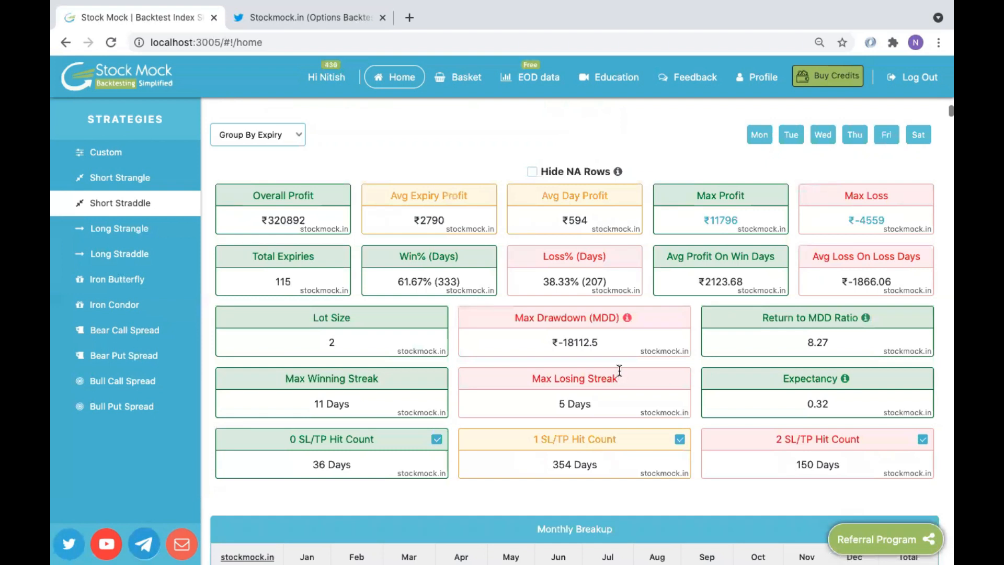
# Step: Examine the monthly breakup, PnL chart and per-trade spot and leg values of the Bank Nifty straddle backtest
pyautogui.scroll(-5, 619, 370)
pyautogui.scroll(-5, 619, 371)
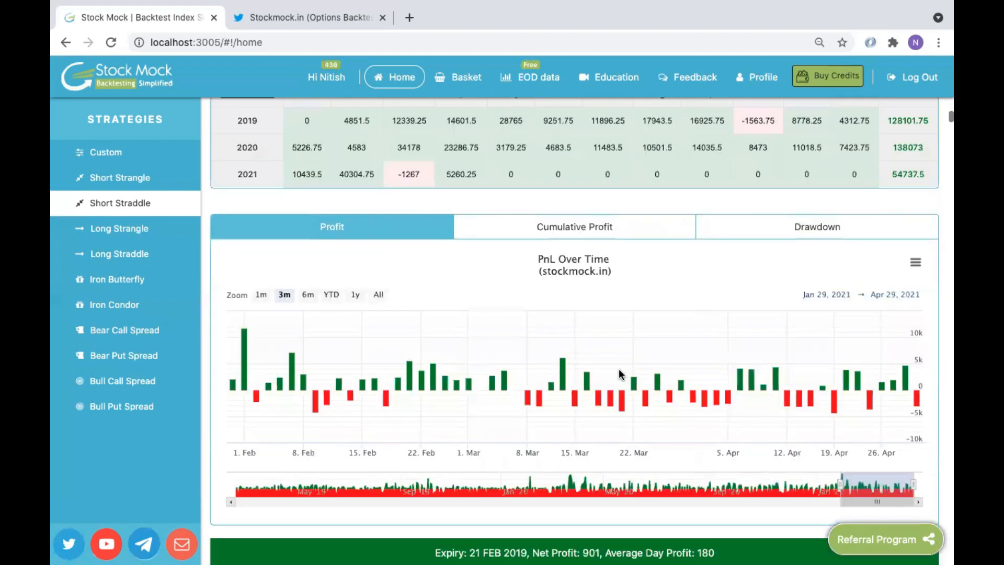
pyautogui.scroll(-5, 619, 370)
pyautogui.hscroll(2, 619, 368)
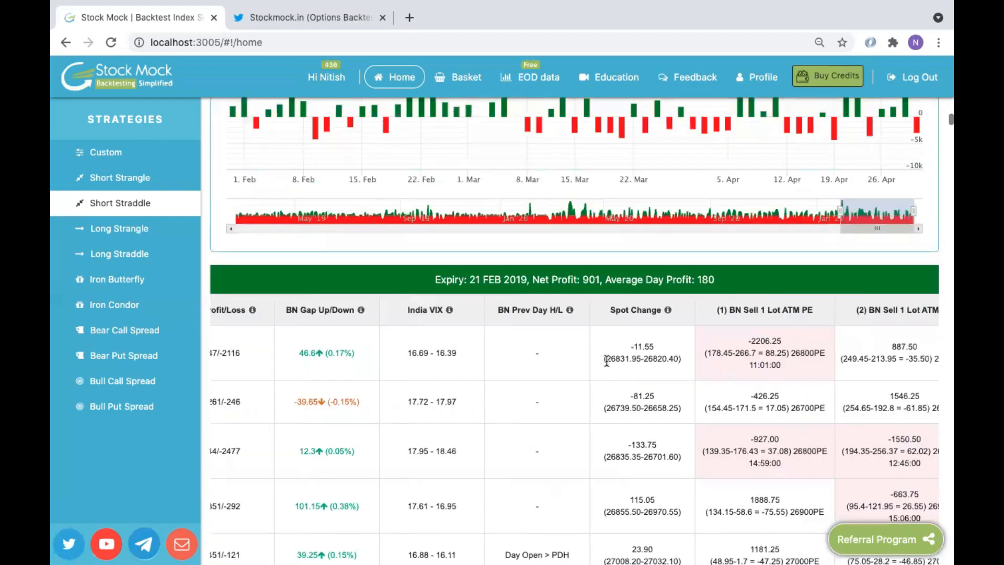
pyautogui.doubleClick(638, 356)
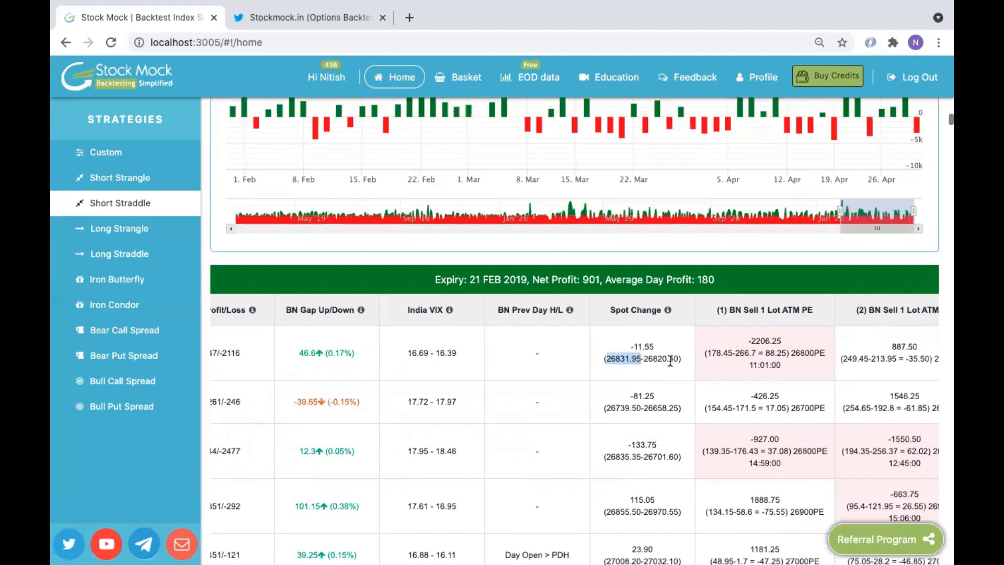
pyautogui.moveTo(748, 365); pyautogui.dragTo(769, 365)
pyautogui.click(790, 359)
# Step: Set the CALL strike to ATM-100 and the PUT strike to ATM+100, and run the Bank Nifty backtest
pyautogui.scroll(15, 790, 360)
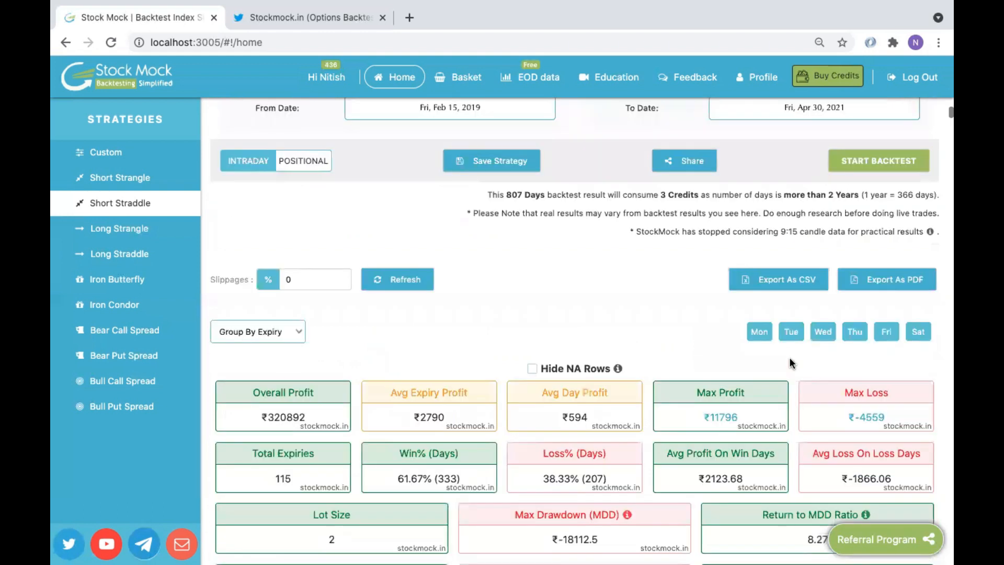
pyautogui.scroll(8, 789, 357)
pyautogui.scroll(1, 368, 253)
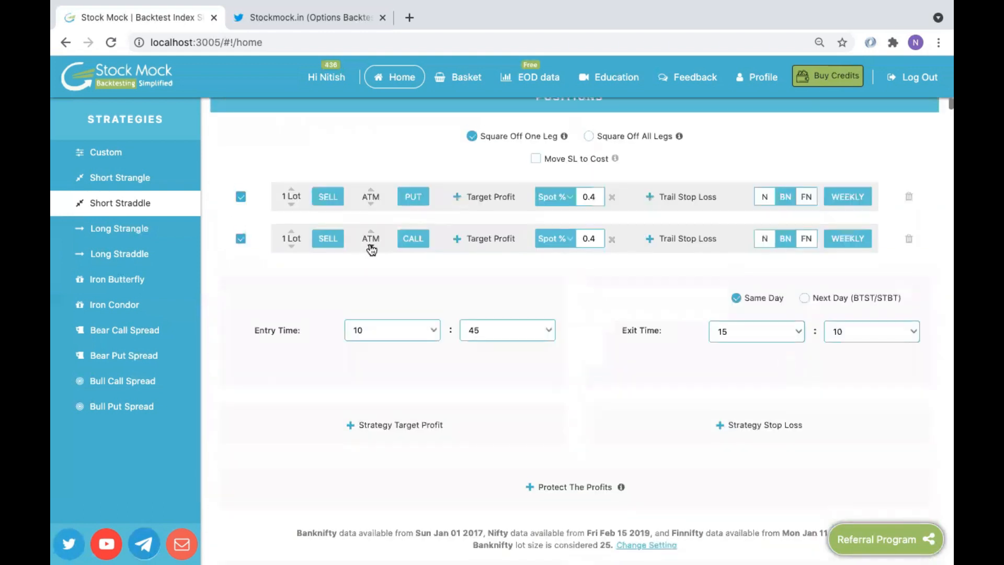
pyautogui.click(371, 246)
pyautogui.click(370, 189)
pyautogui.scroll(-5, 755, 351)
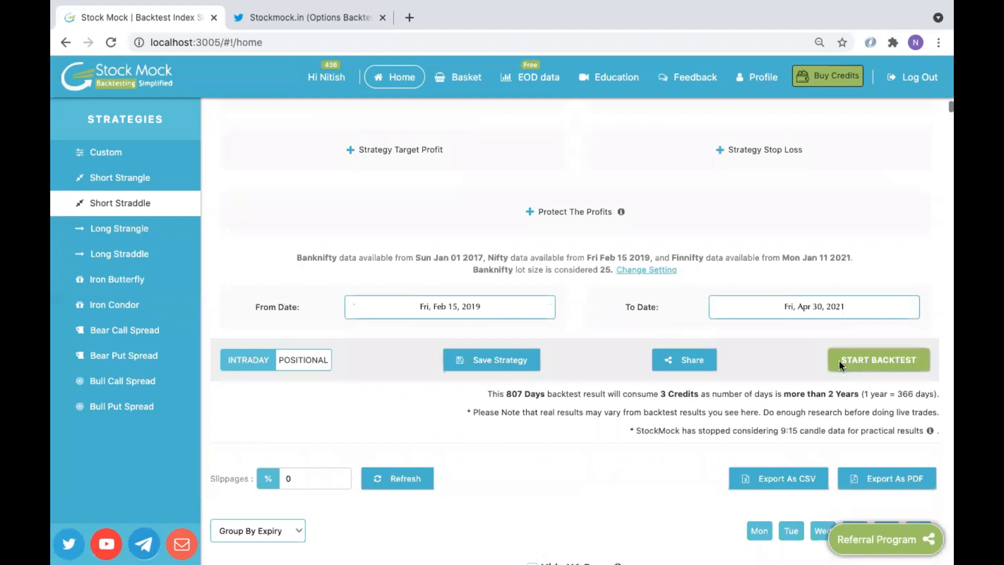
pyautogui.click(839, 359)
# Step: Review the average day profit, max drawdown, monthly breakup and daily trades of the in-the-money Bank Nifty backtest
pyautogui.scroll(-7, 555, 416)
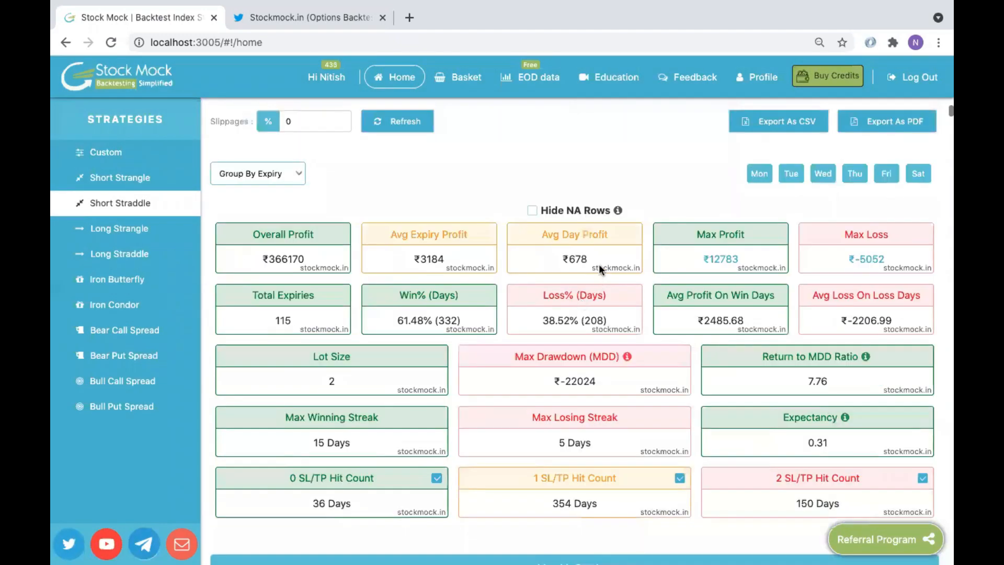
pyautogui.moveTo(589, 259); pyautogui.dragTo(572, 260)
pyautogui.click(571, 261)
pyautogui.scroll(-1, 572, 261)
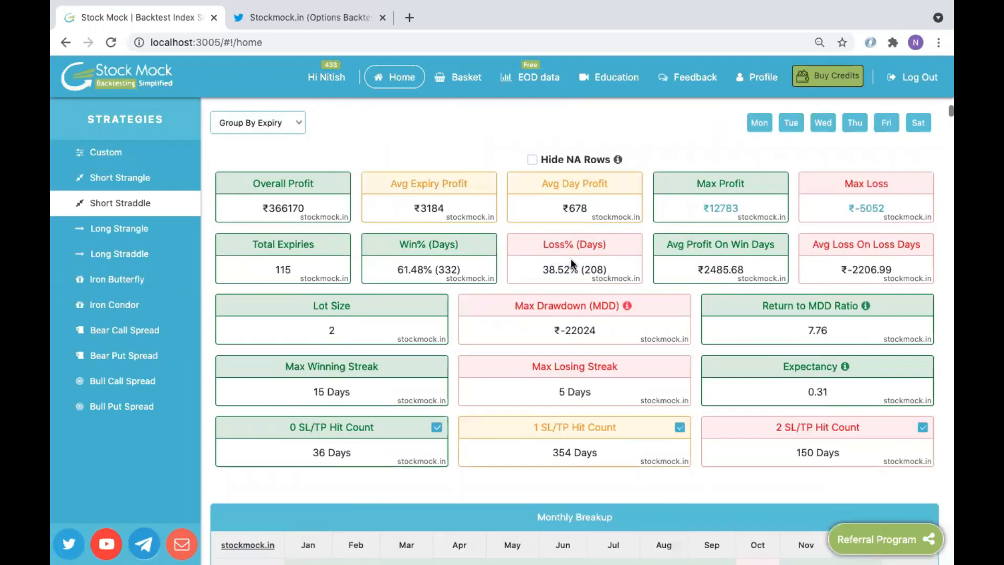
pyautogui.scroll(-2, 571, 265)
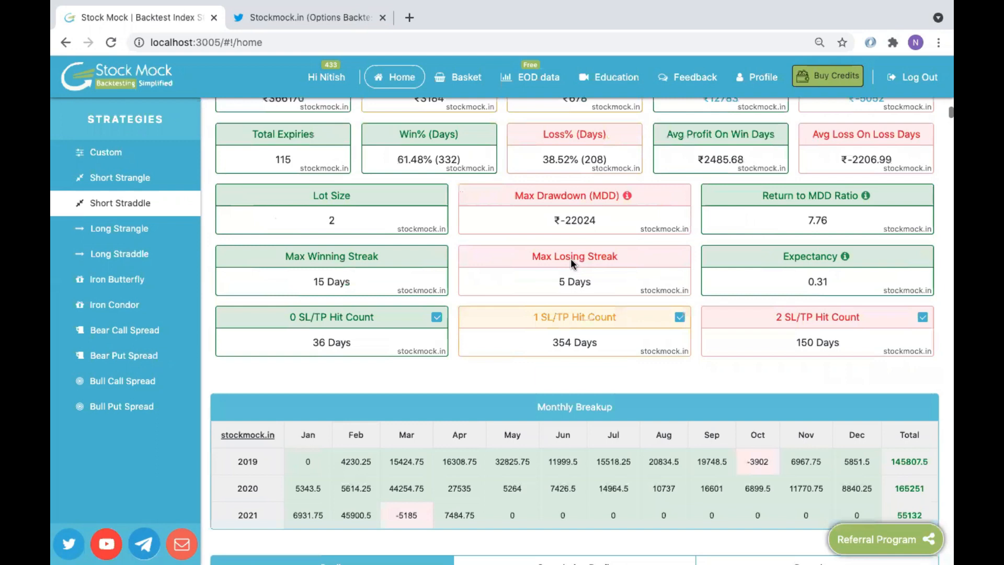
pyautogui.scroll(-1, 572, 262)
pyautogui.scroll(-1, 572, 263)
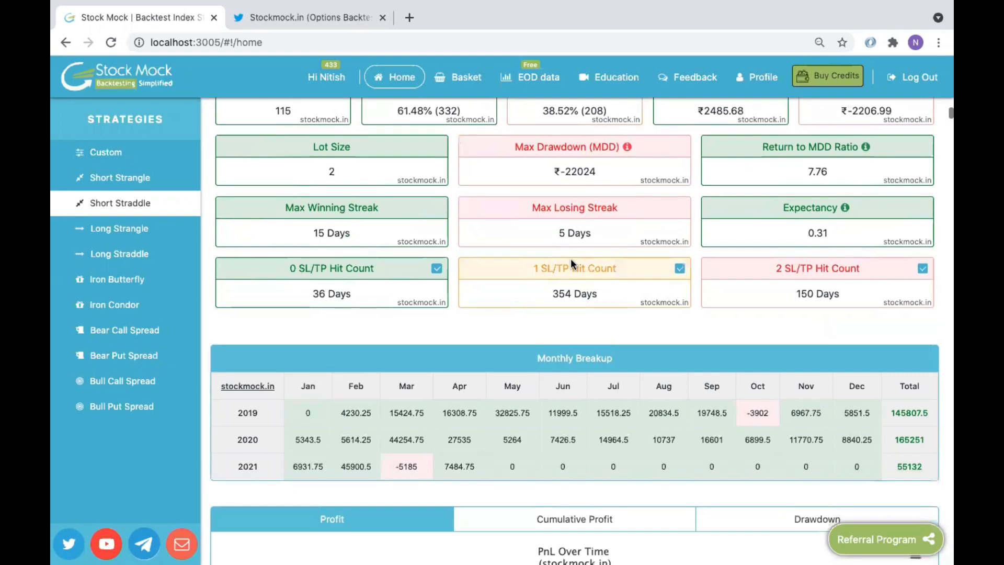
pyautogui.scroll(-3, 571, 263)
pyautogui.scroll(-8, 571, 263)
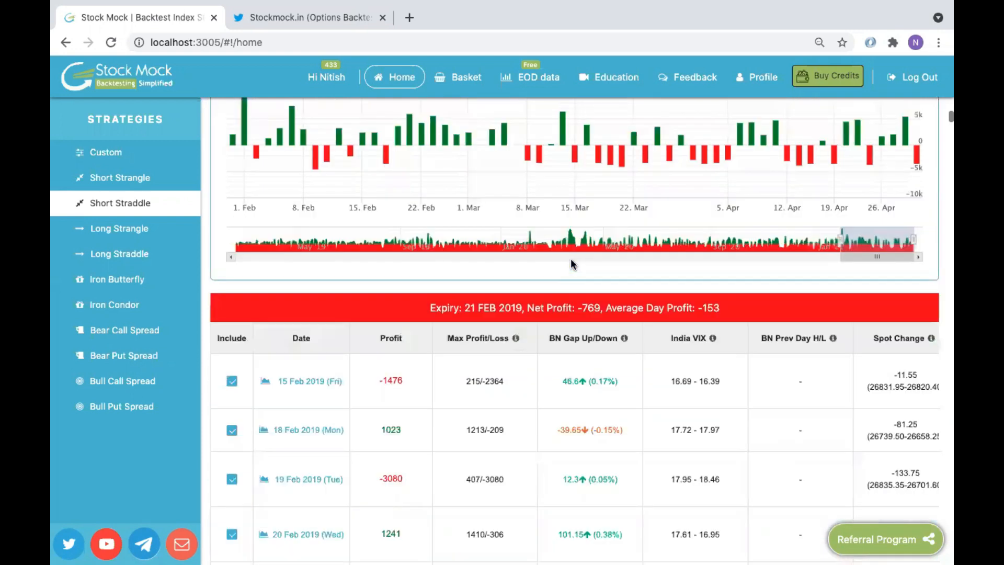
pyautogui.scroll(-1, 571, 263)
pyautogui.scroll(10, 570, 258)
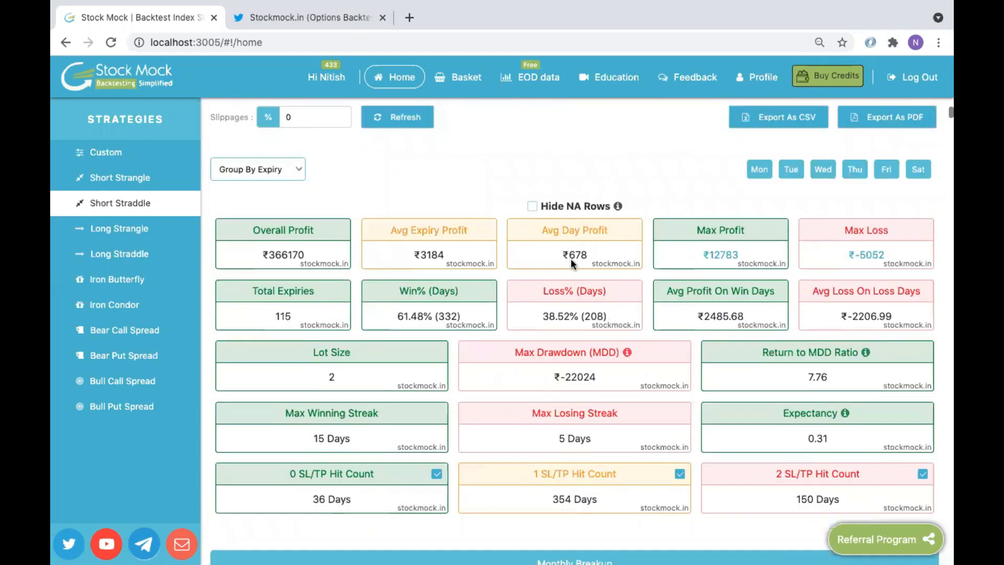
# Step: Change the stop loss of both the PUT and CALL legs to 150 spot points (Spot pt)
pyautogui.scroll(8, 570, 258)
pyautogui.scroll(1, 572, 233)
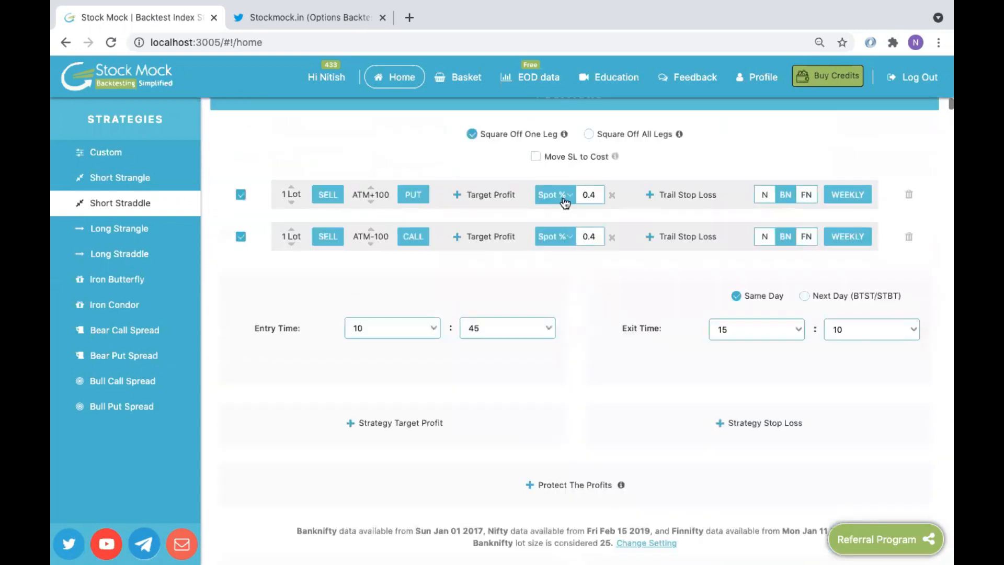
pyautogui.click(565, 203)
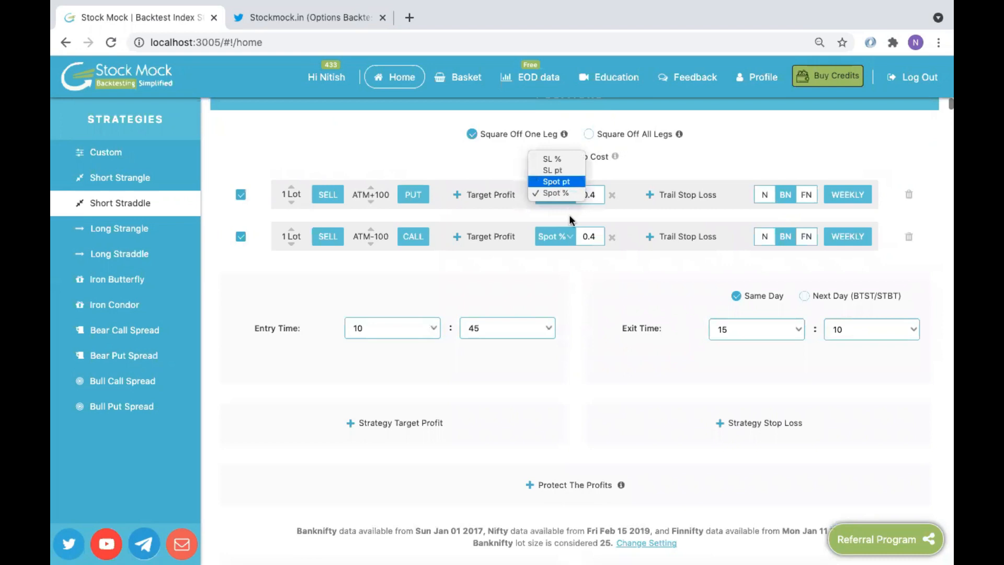
pyautogui.click(572, 238)
pyautogui.click(571, 236)
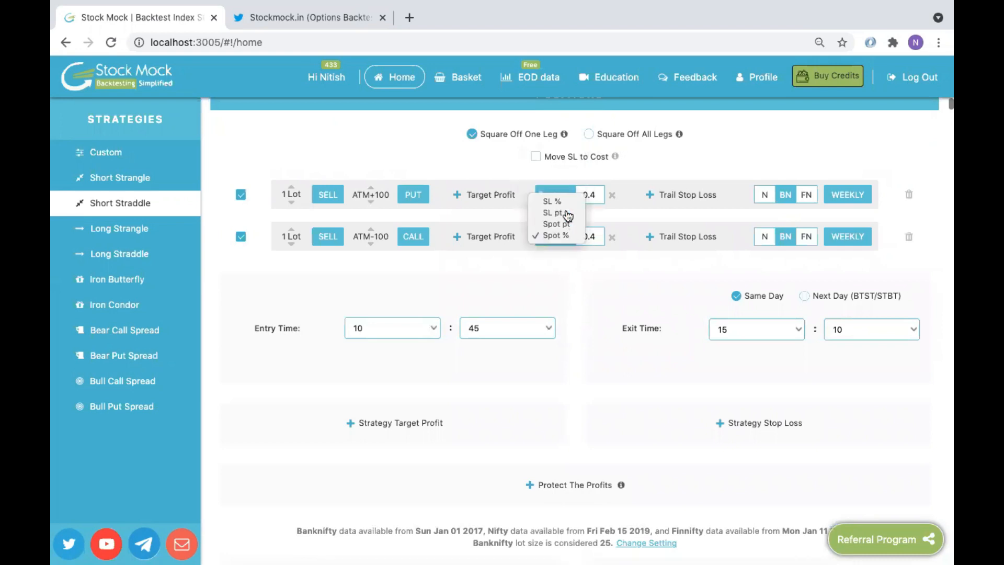
pyautogui.click(563, 224)
pyautogui.doubleClick(586, 193)
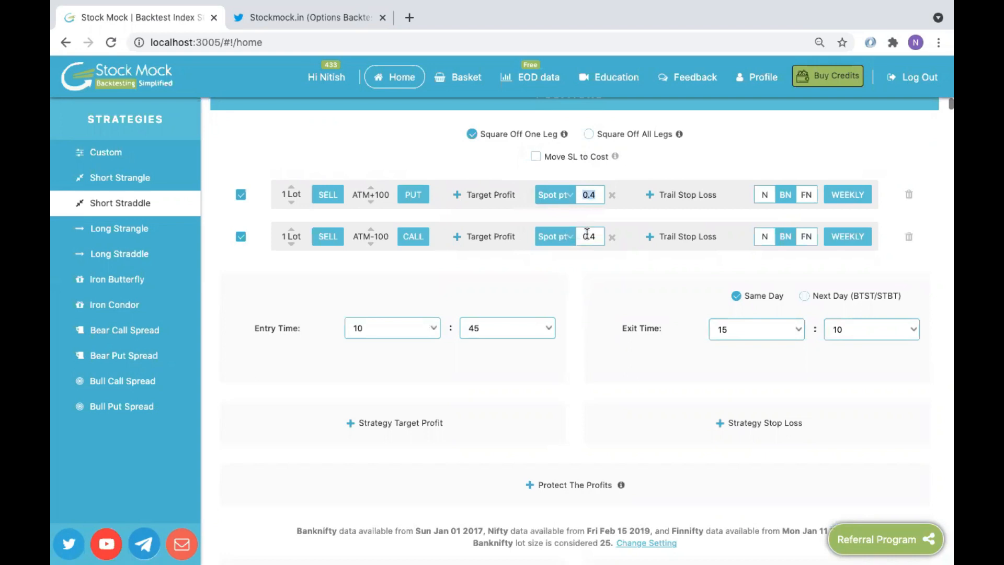
pyautogui.write('150')
pyautogui.press('Tab')
pyautogui.write('150')
# Step: Run the Bank Nifty backtest with the 150 spot-point stop loss on both legs
pyautogui.scroll(-1, 676, 368)
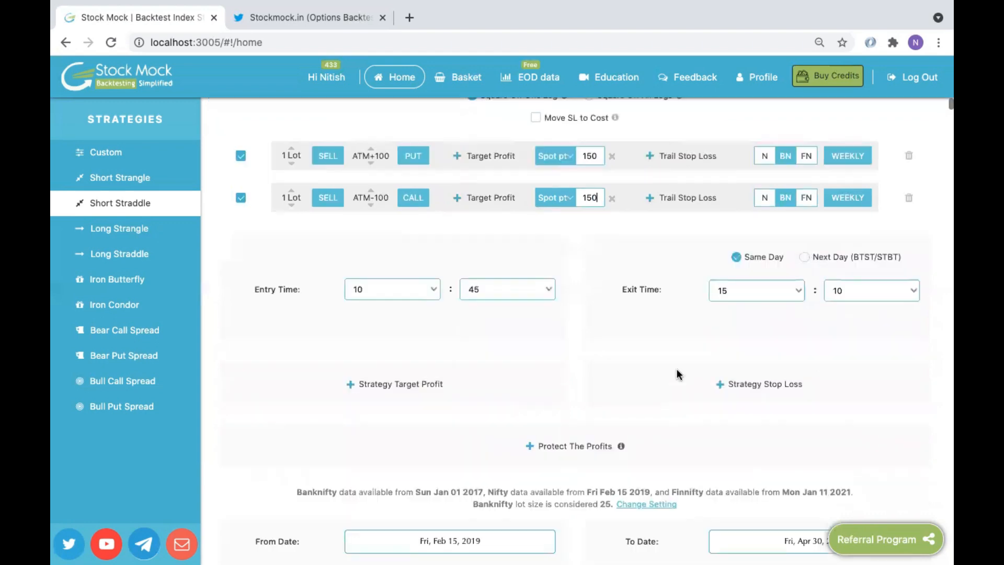
pyautogui.scroll(-5, 676, 369)
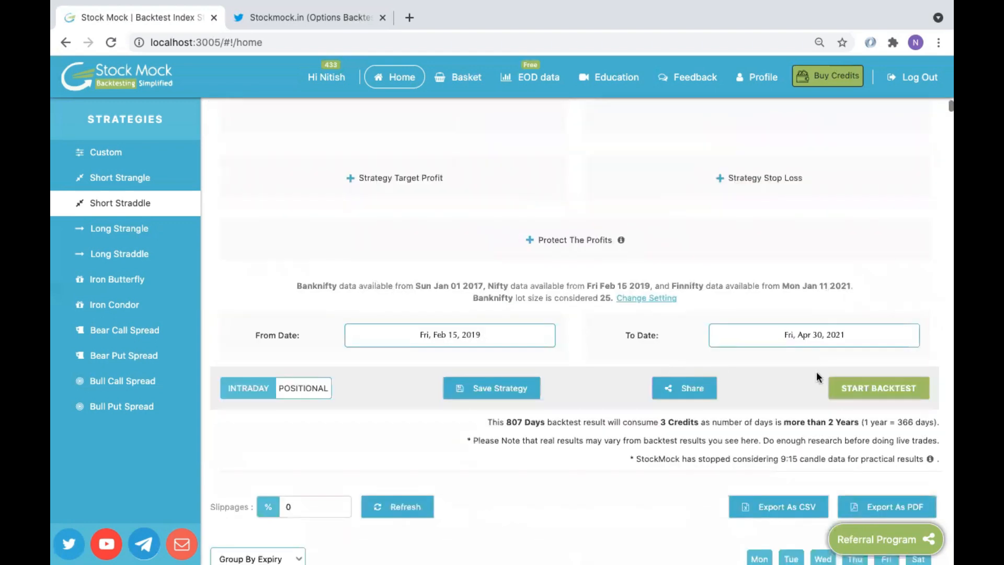
pyautogui.click(847, 387)
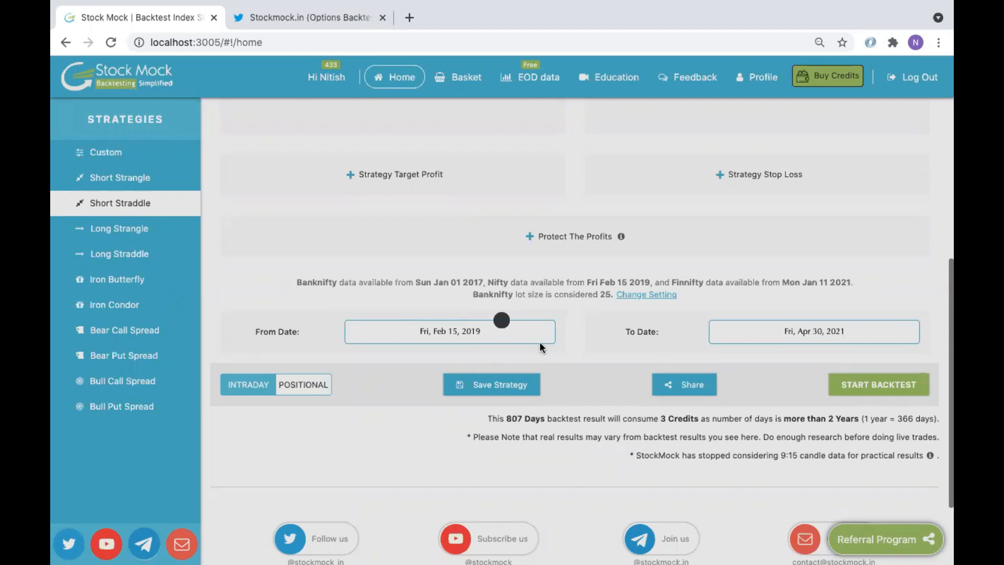
# Step: Review the profit, drawdown, streak and monthly breakup figures of the 150-point stop loss backtest
pyautogui.scroll(-5, 540, 346)
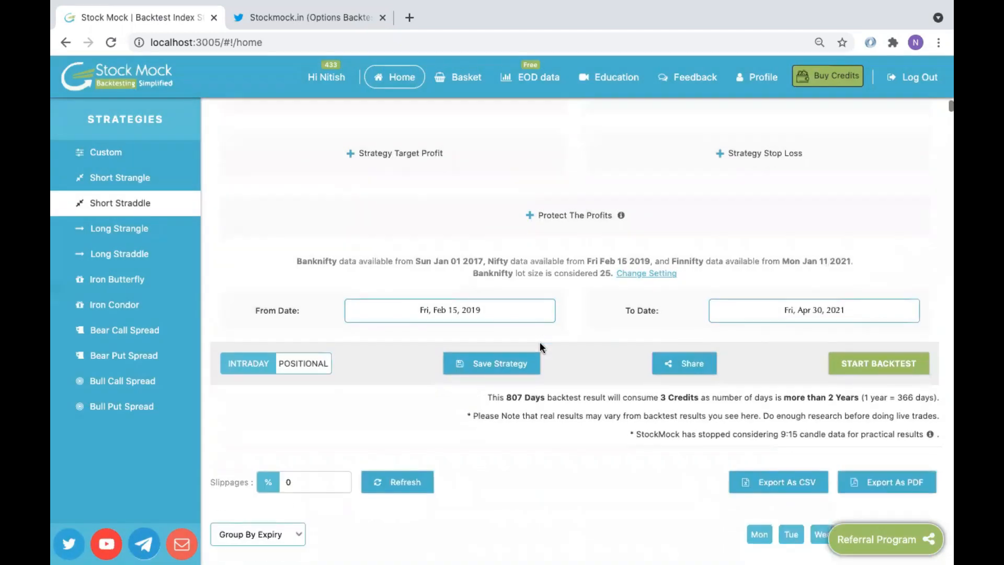
pyautogui.scroll(-5, 539, 347)
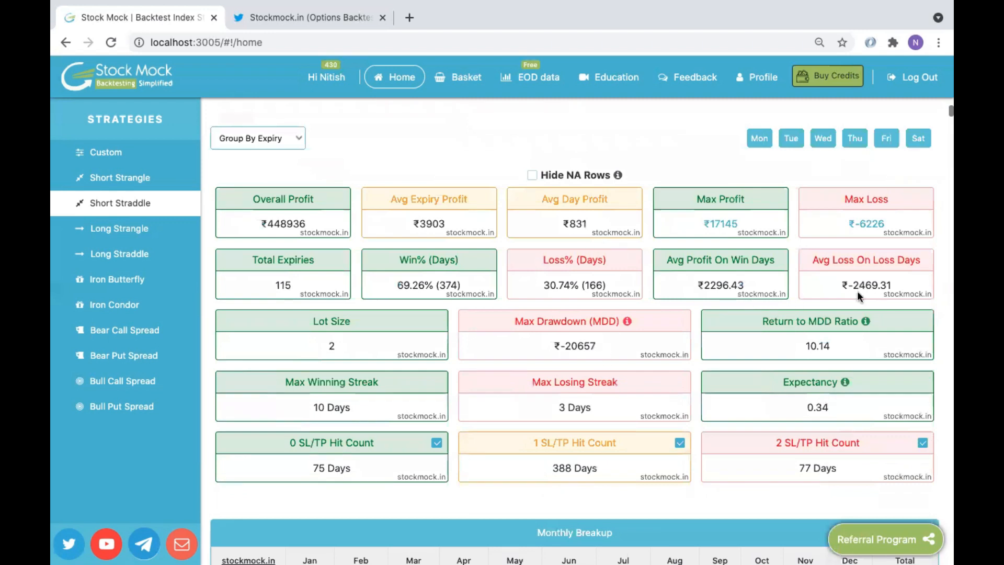
pyautogui.scroll(-2, 535, 434)
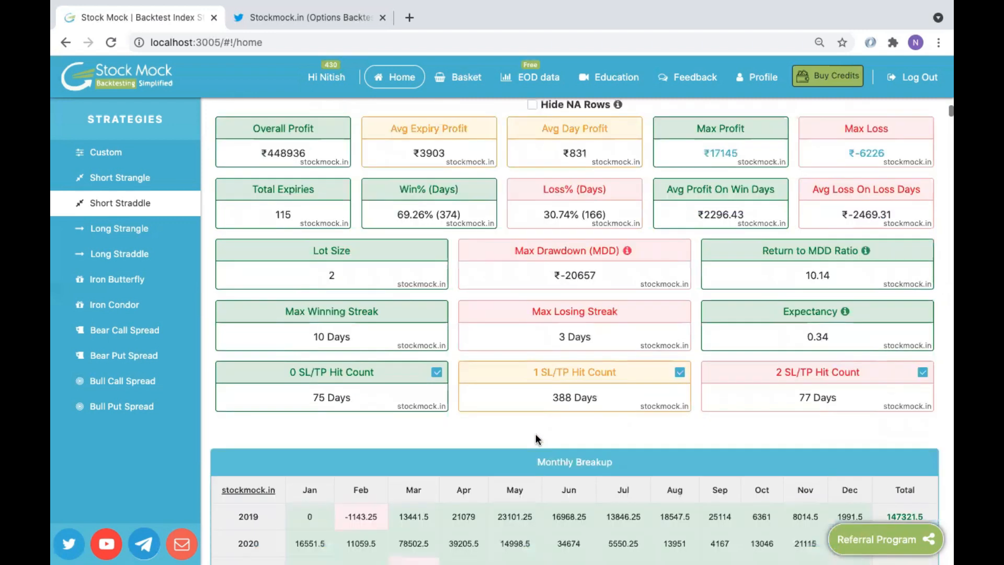
pyautogui.scroll(-2, 535, 438)
pyautogui.scroll(-5, 537, 438)
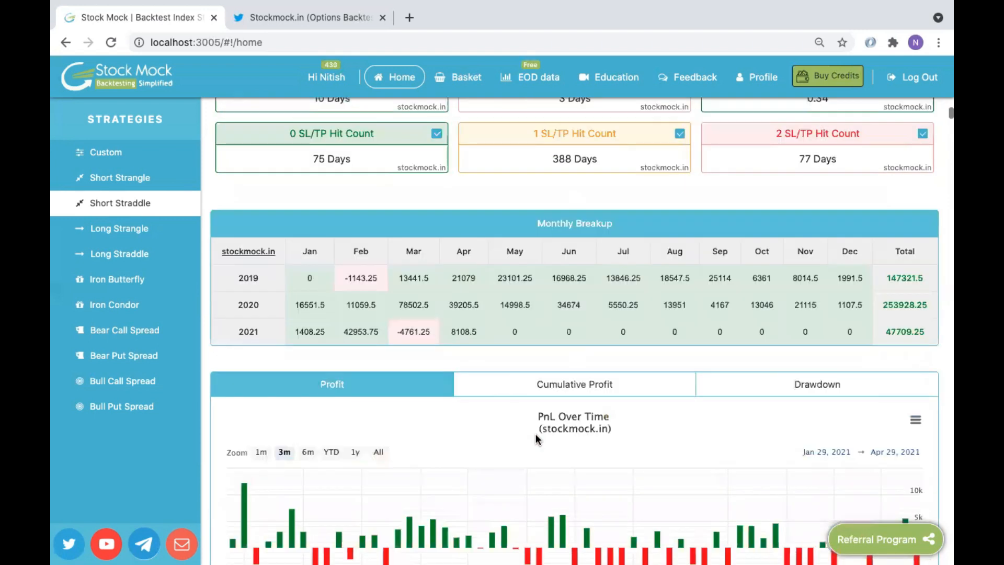
# Step: Set the entry time to 12:45 and switch both legs to Nifty (N) with ATM+50 PUT and ATM-50 CALL strikes
pyautogui.scroll(7, 537, 438)
pyautogui.scroll(15, 535, 435)
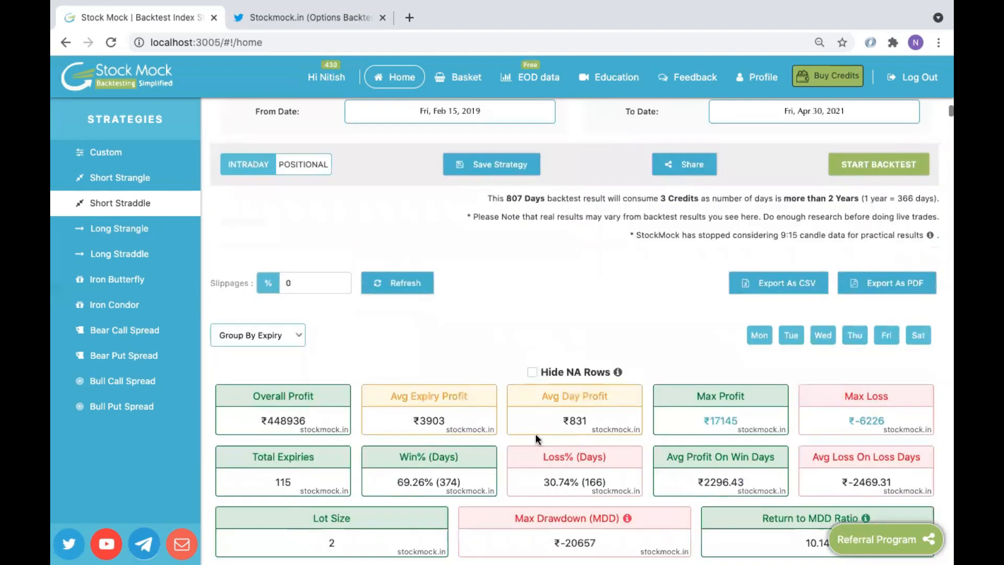
pyautogui.scroll(4, 535, 436)
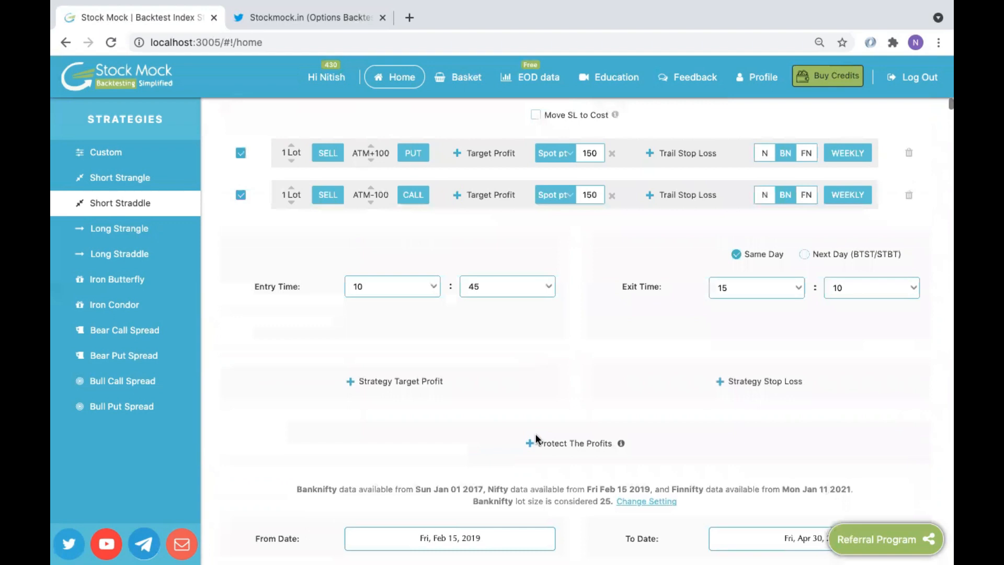
pyautogui.scroll(2, 536, 434)
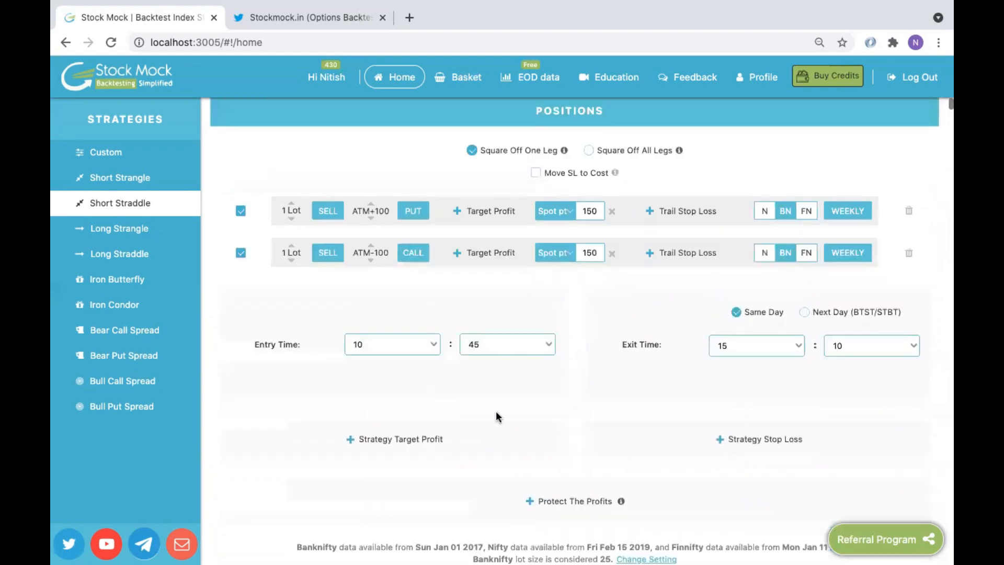
pyautogui.click(428, 350)
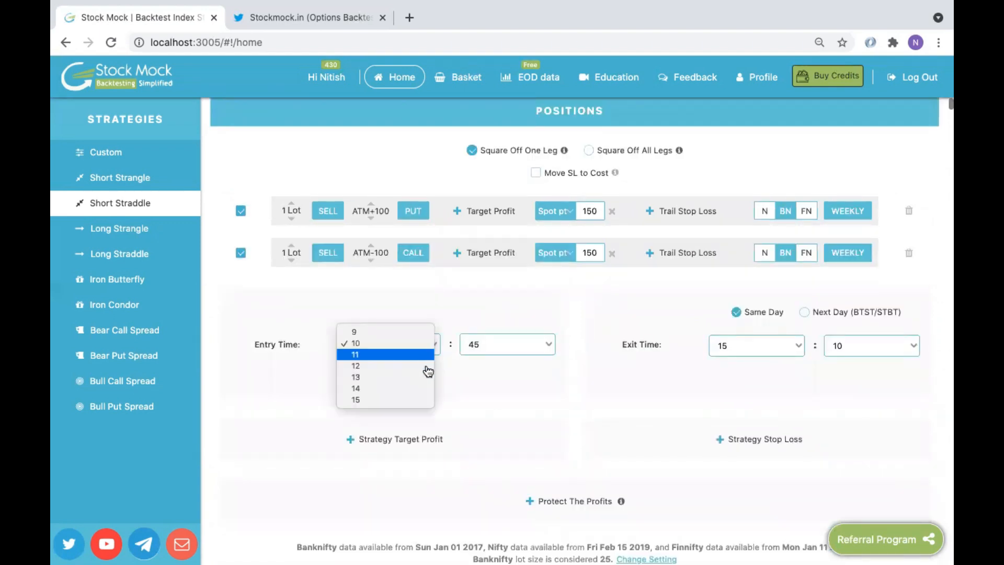
pyautogui.click(486, 350)
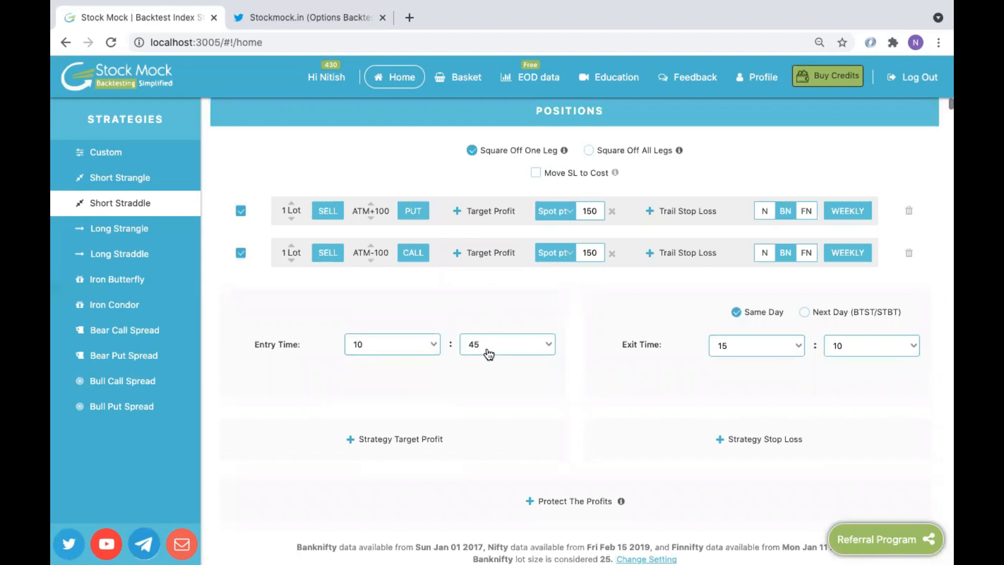
pyautogui.doubleClick(590, 213)
pyautogui.click(764, 215)
pyautogui.click(765, 215)
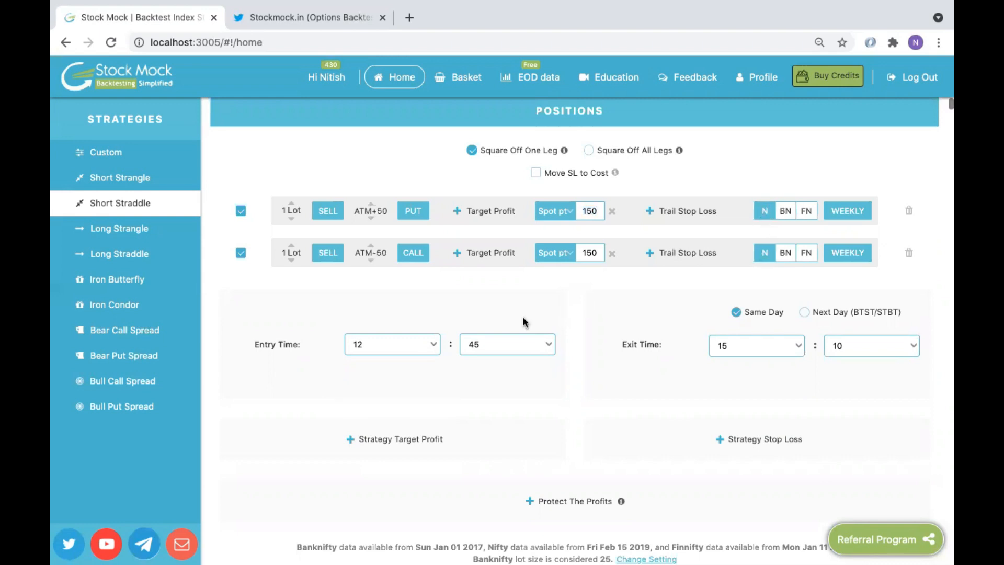
# Step: Set the exit time to 14:55 on the same day
pyautogui.click(759, 344)
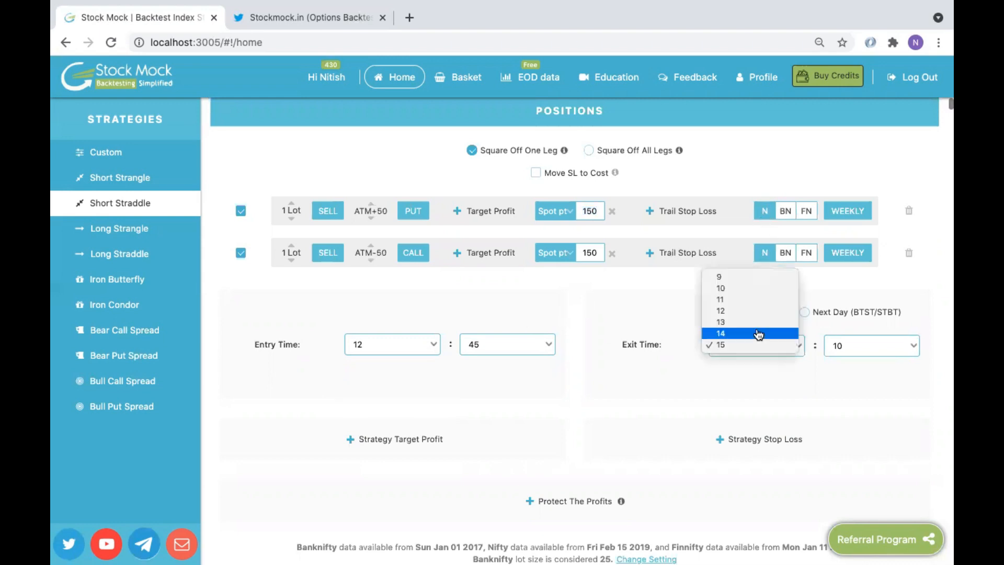
pyautogui.click(852, 351)
pyautogui.click(853, 352)
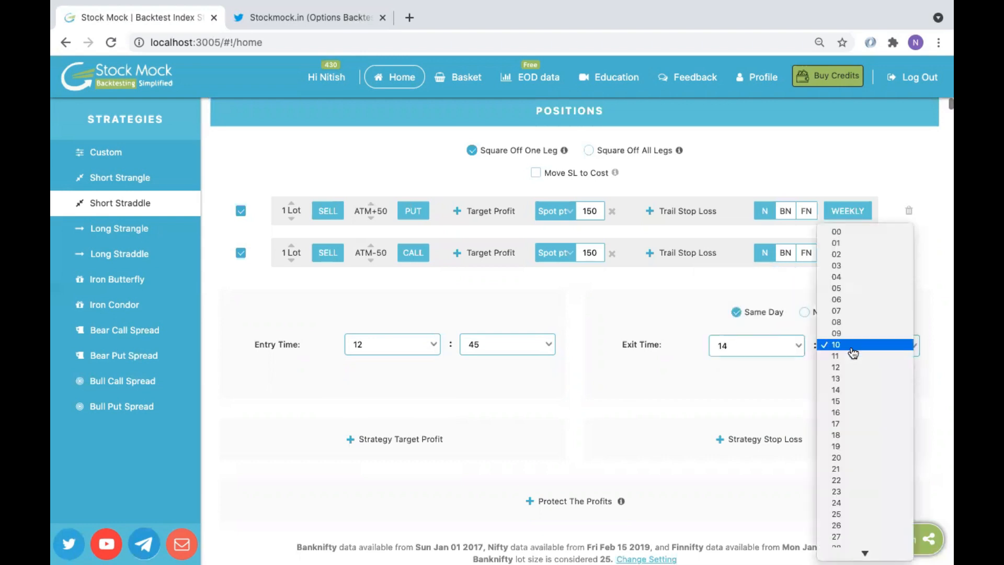
pyautogui.click(851, 350)
pyautogui.write('55')
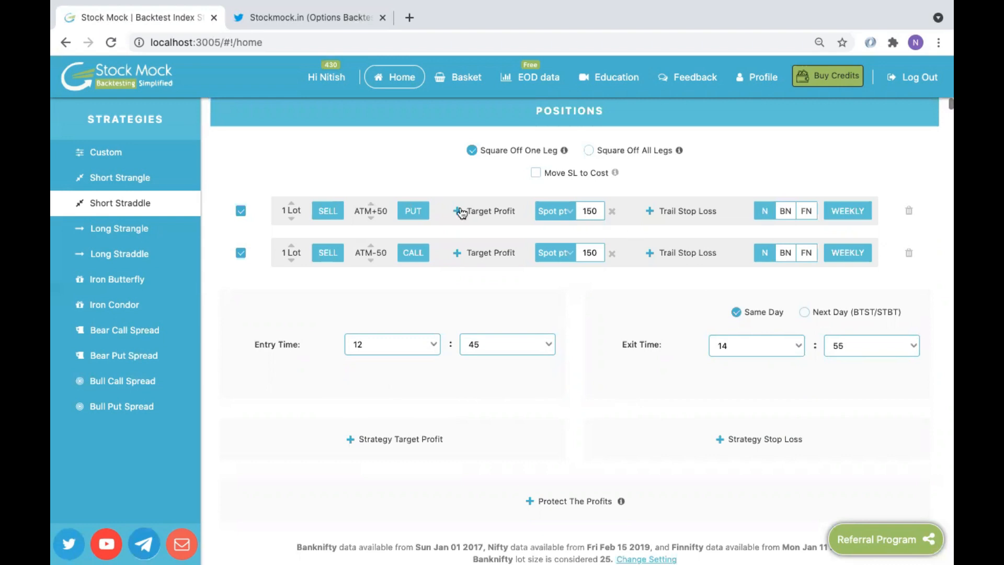
# Step: Set the stop loss of both Nifty legs to 50 spot points and run the backtest
pyautogui.doubleClick(589, 214)
pyautogui.write('50')
pyautogui.click(585, 253)
pyautogui.scroll(-3, 596, 366)
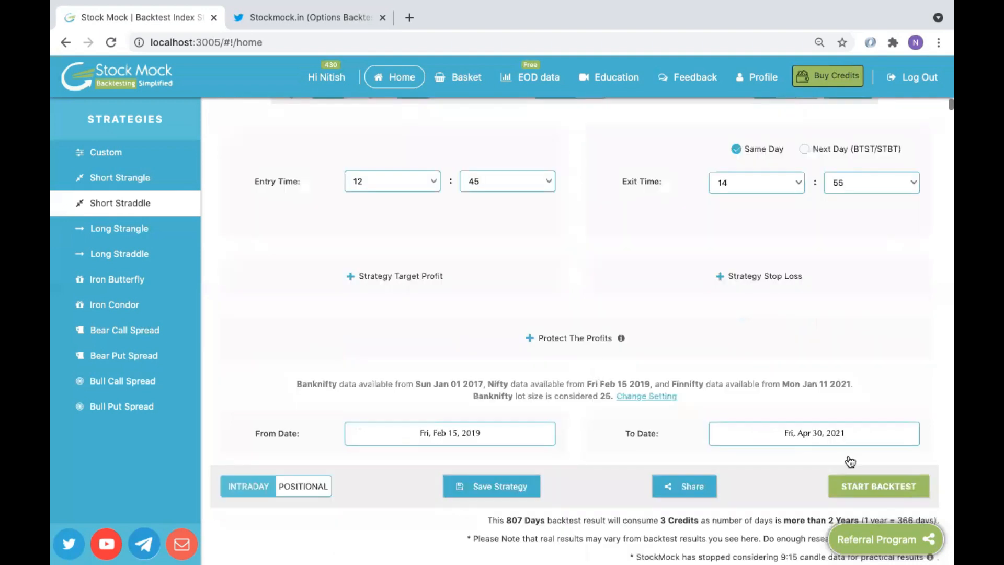
pyautogui.scroll(-1, 850, 462)
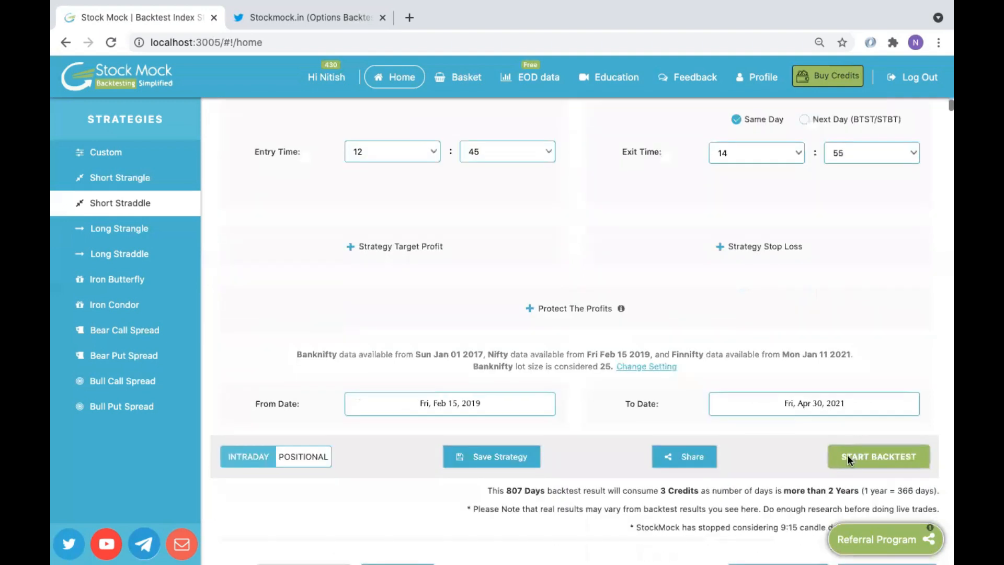
pyautogui.click(848, 459)
# Step: Review the Nifty backtest's average day profit, win percentage and max drawdown, and check the position settings used
pyautogui.scroll(-4, 571, 401)
pyautogui.scroll(-2, 571, 400)
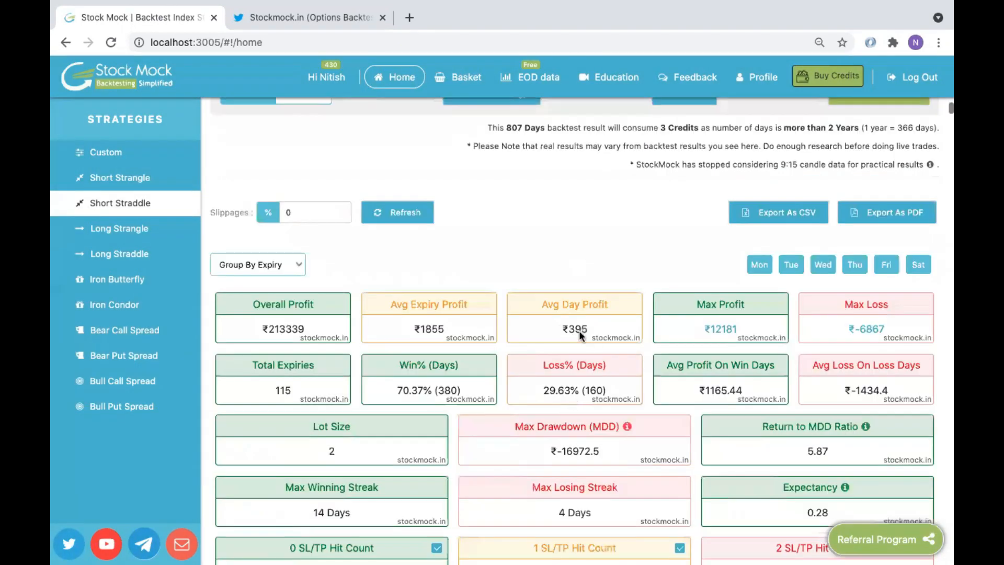
pyautogui.scroll(-1, 612, 330)
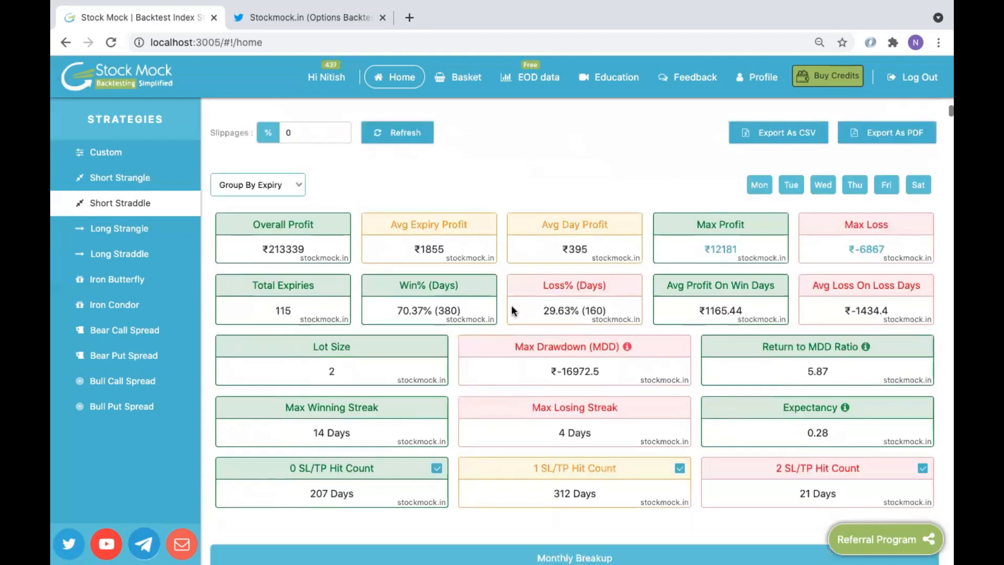
pyautogui.scroll(8, 512, 311)
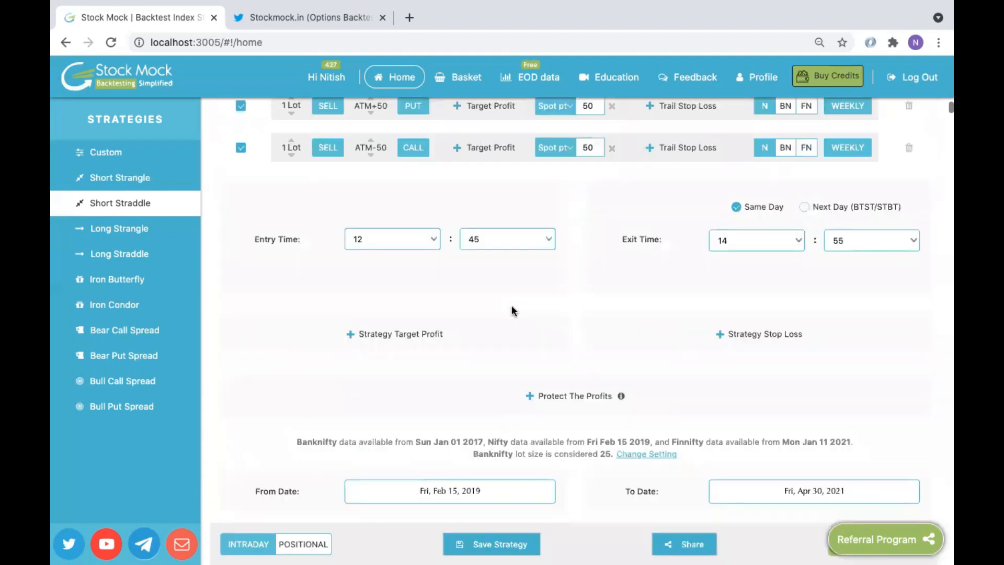
pyautogui.scroll(1, 512, 310)
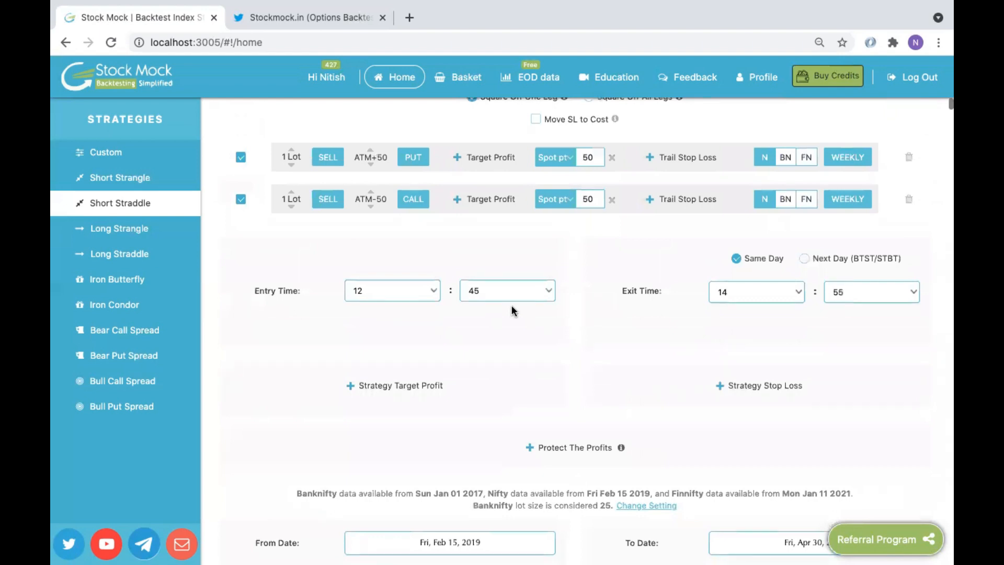
pyautogui.scroll(2, 512, 310)
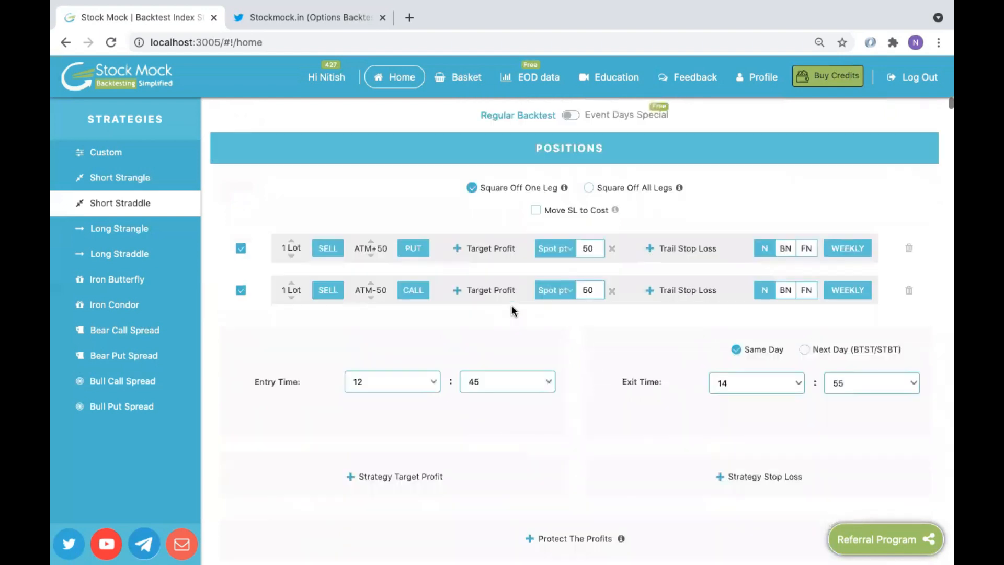